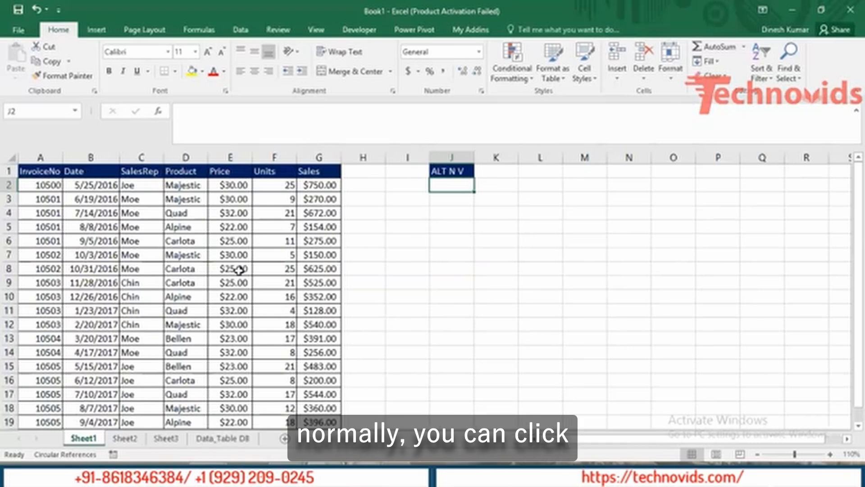
- Create a PivotTable on a new worksheet from the sales data in Sheet1 range A1:G19
left_click(238, 269)
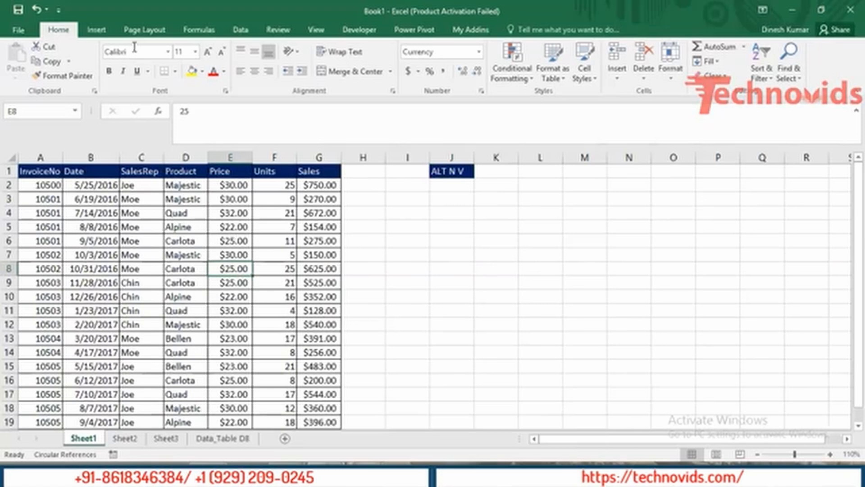
left_click(99, 27)
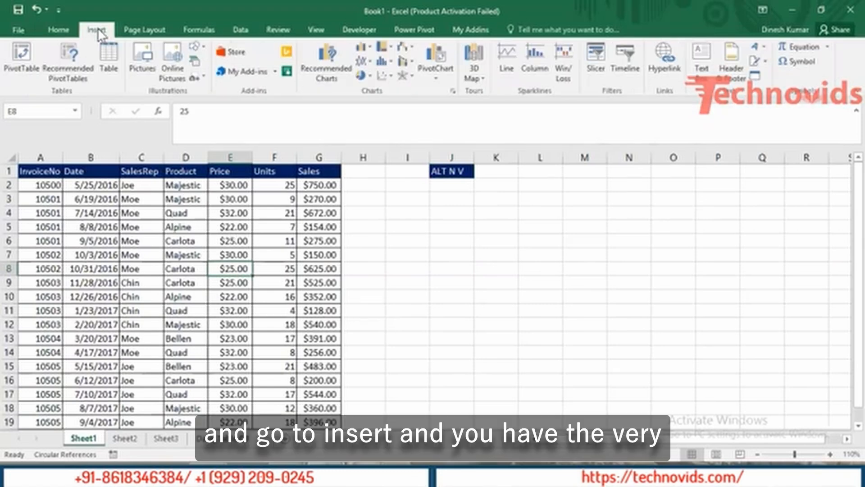
left_click(22, 63)
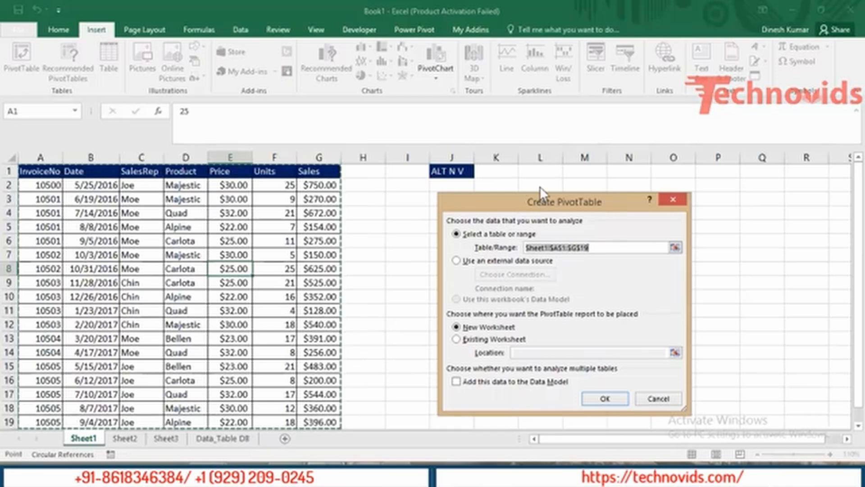
left_click_drag(540, 200, 579, 132)
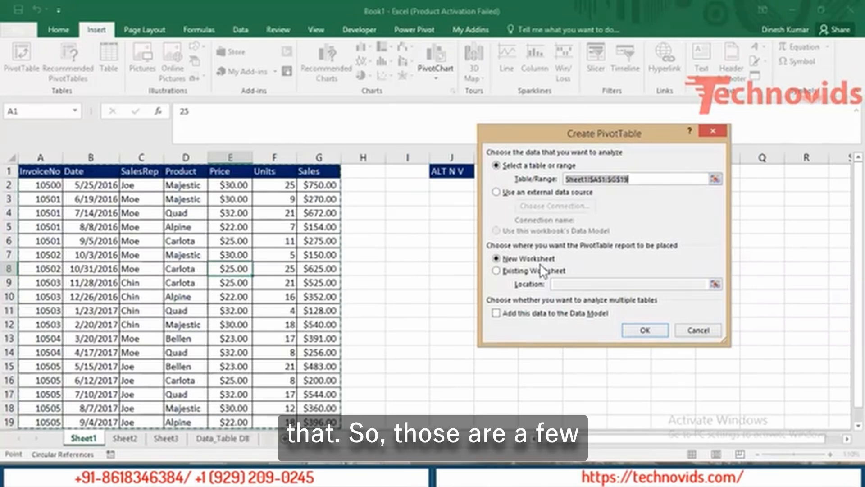
left_click(650, 329)
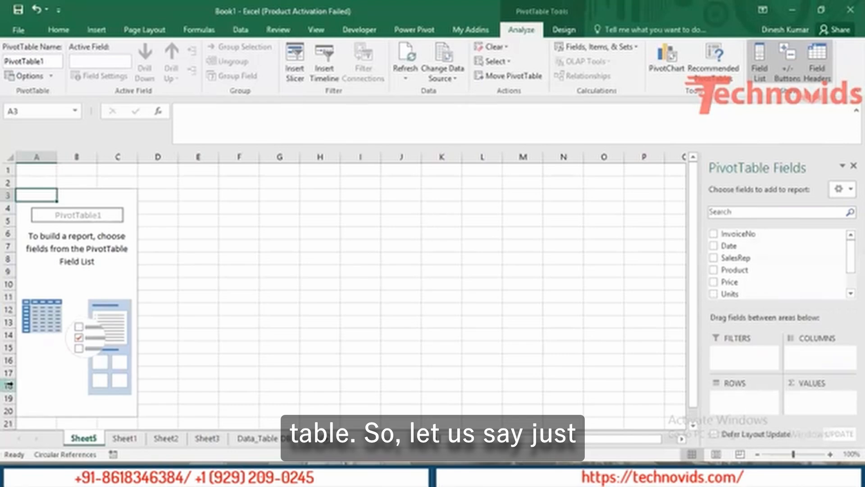
- Build the report on Sheet5 with SalesRep in rows, Product in columns and the sum of Sales as values
left_click(125, 437)
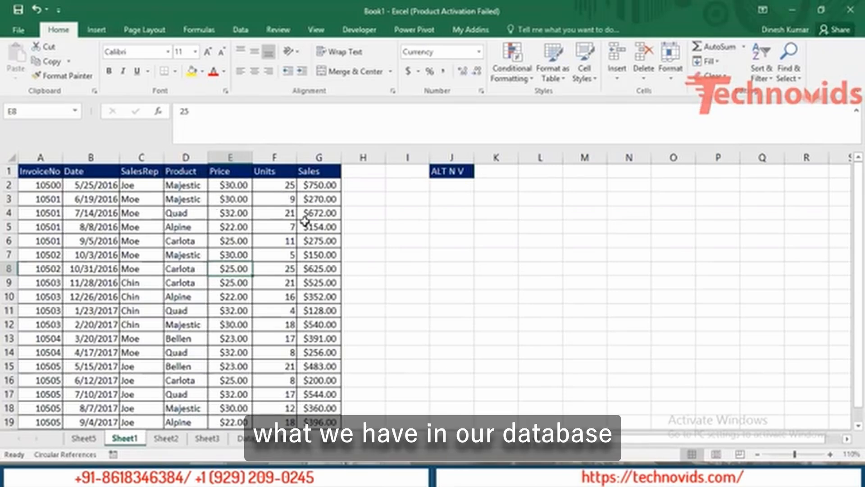
left_click(80, 438)
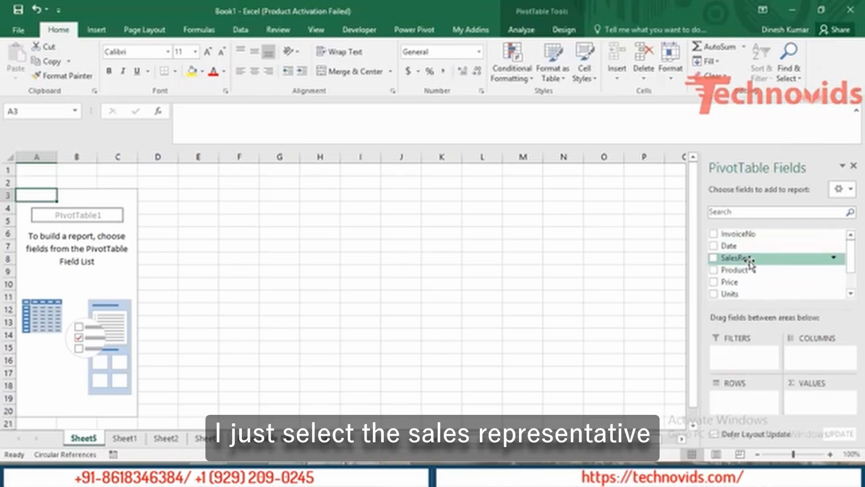
left_click_drag(750, 264, 743, 406)
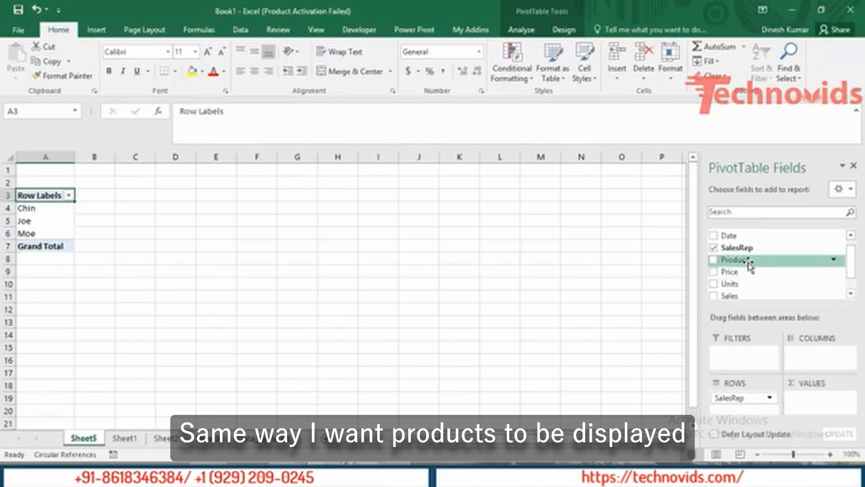
left_click_drag(750, 265, 812, 356)
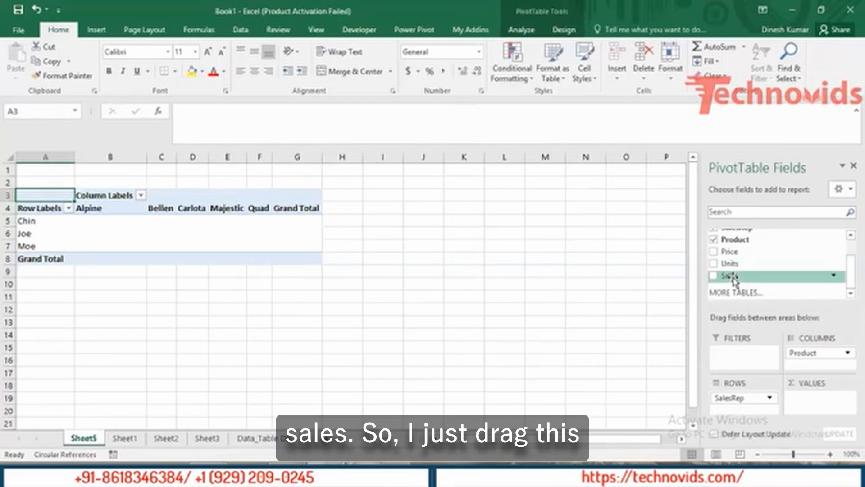
left_click_drag(732, 279, 815, 410)
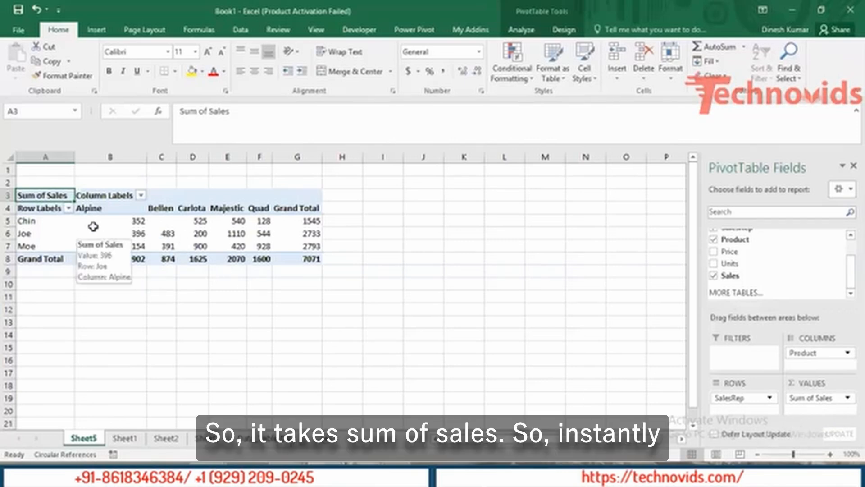
- Swap the pivot table's layout so that Product is in the rows and SalesRep is in the columns
mouse_move(97, 226)
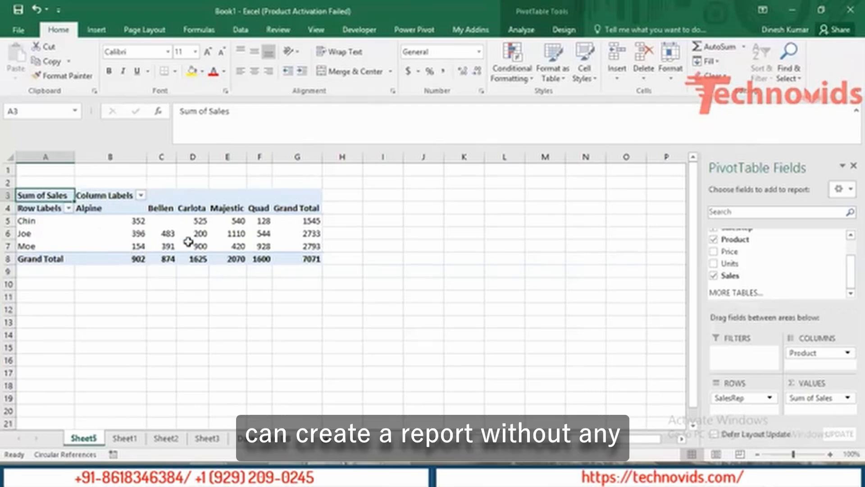
mouse_move(195, 235)
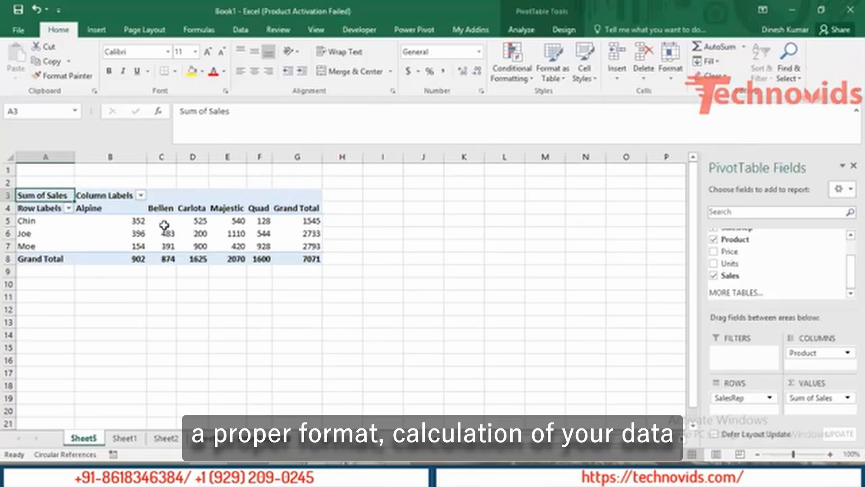
mouse_move(164, 225)
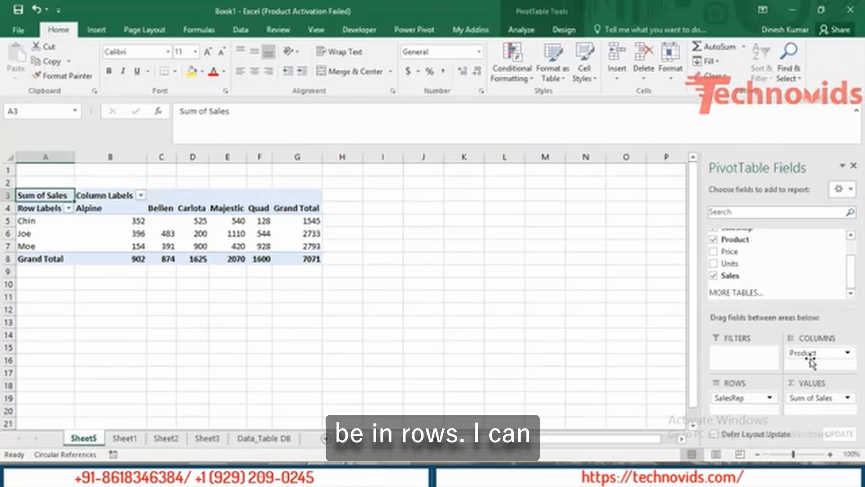
mouse_move(807, 353)
left_mouse_down()
mouse_move(814, 355)
mouse_move(769, 396)
mouse_move(739, 410)
mouse_move(815, 356)
left_mouse_up()
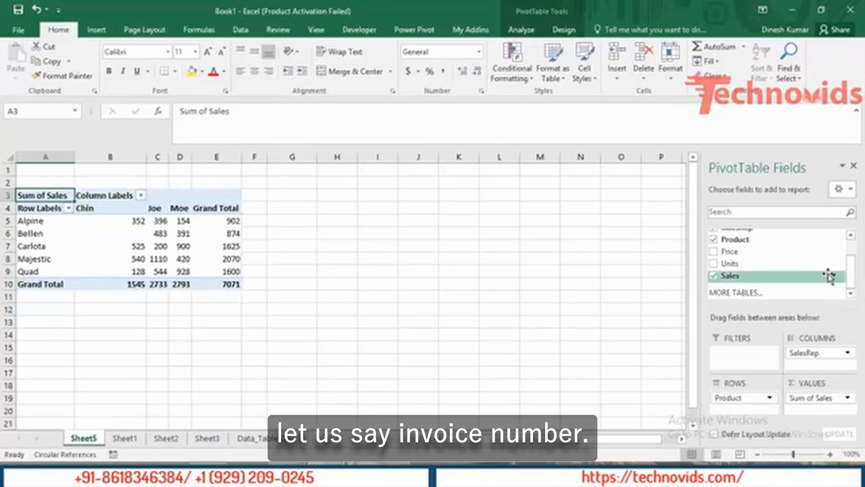
- Add InvoiceNo as a report filter and restrict it to the first three invoices using multiple item selection
scroll(819, 250, "up", 2)
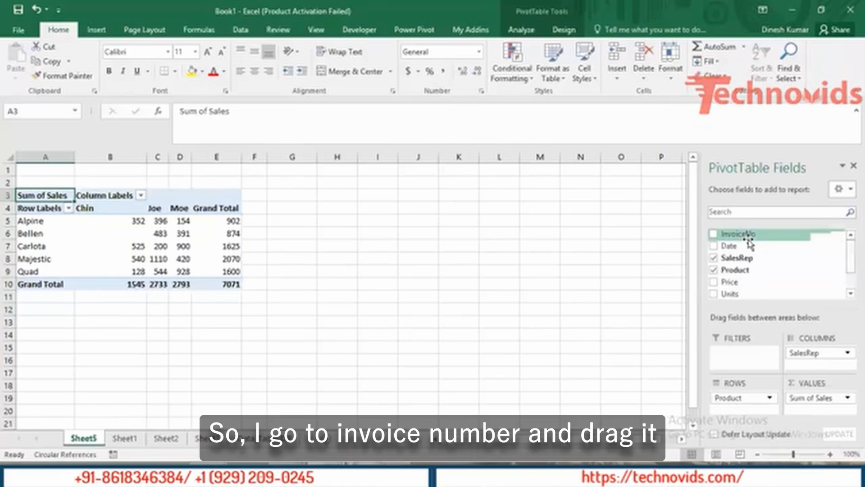
left_click_drag(742, 235, 746, 359)
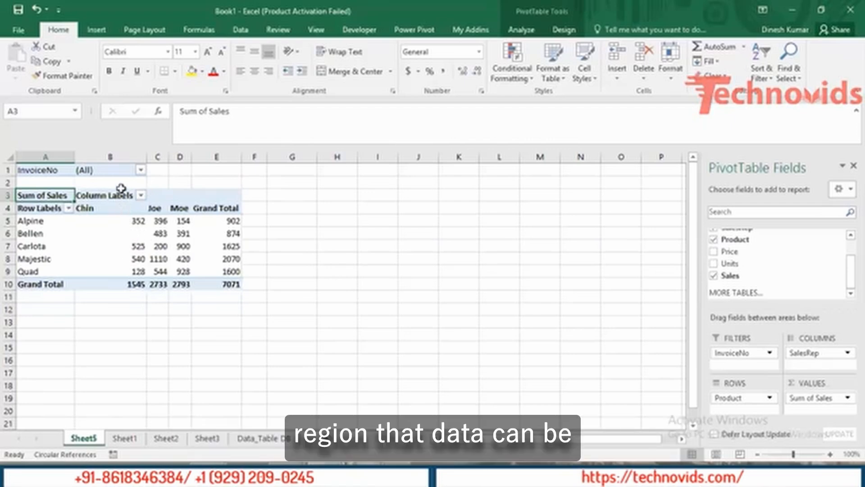
left_click(141, 170)
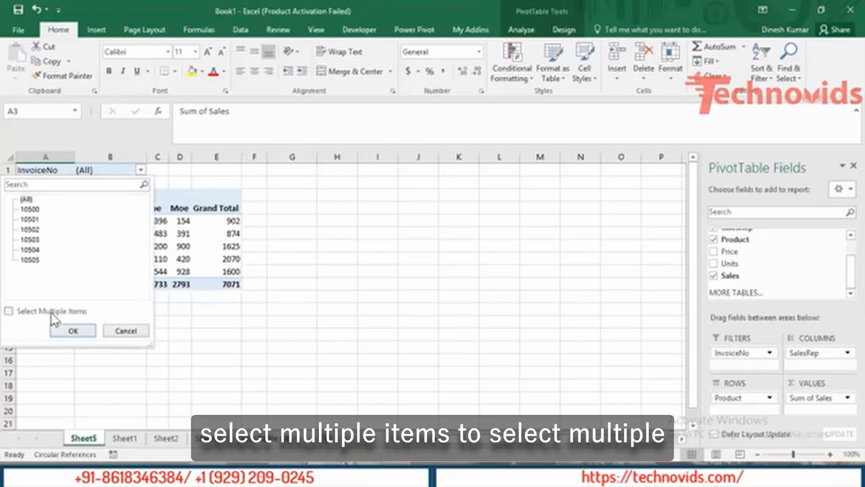
left_click(8, 311)
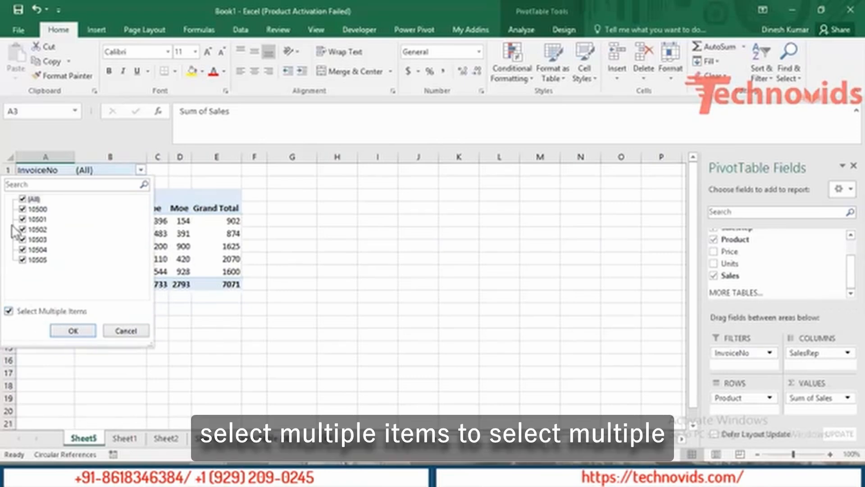
left_click(22, 199)
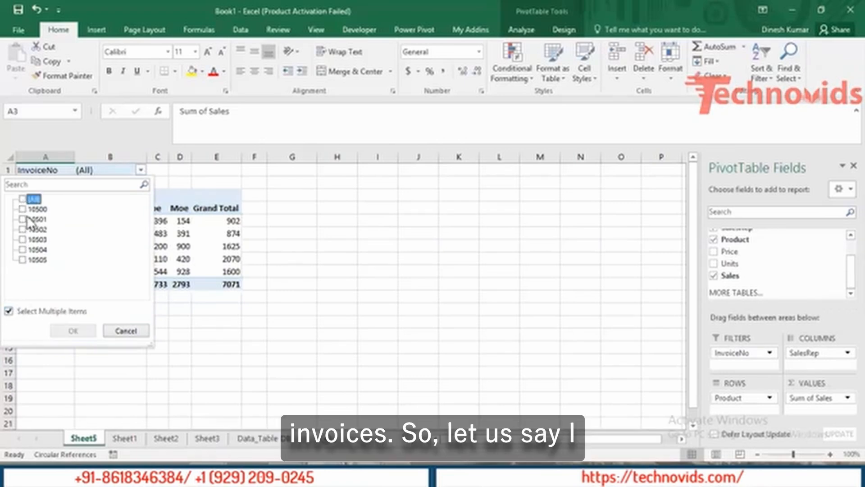
left_click(22, 209)
left_click(22, 219)
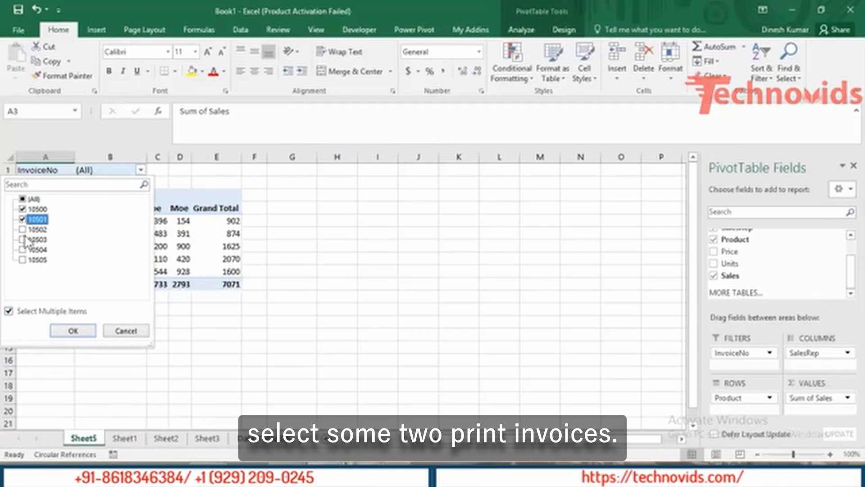
left_click(22, 229)
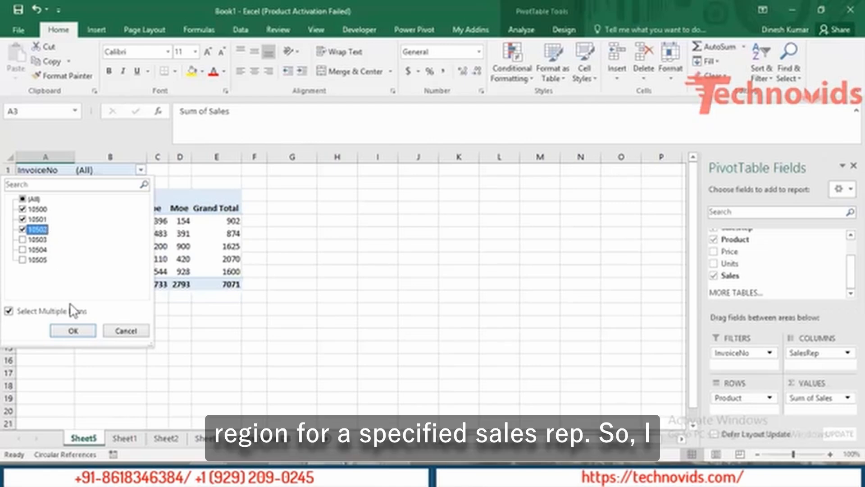
left_click(80, 330)
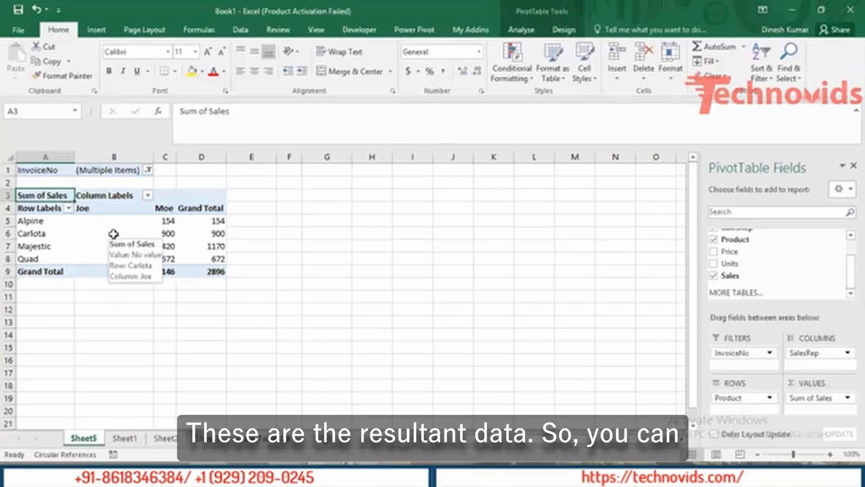
- Change the InvoiceNo report filter to include only the first invoice
left_click(149, 171)
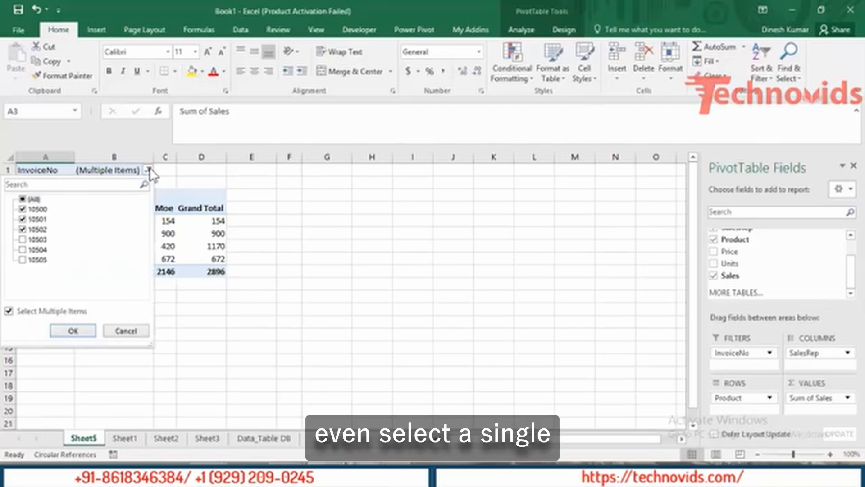
left_click(22, 199)
left_click(22, 208)
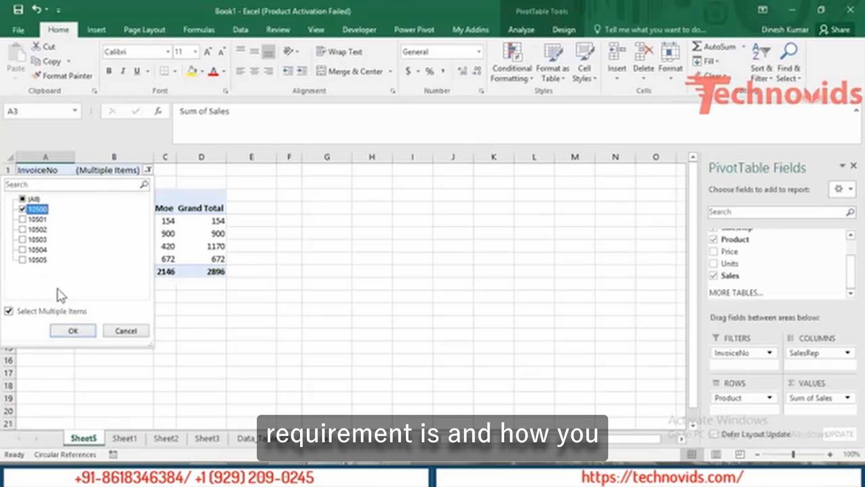
left_click(76, 330)
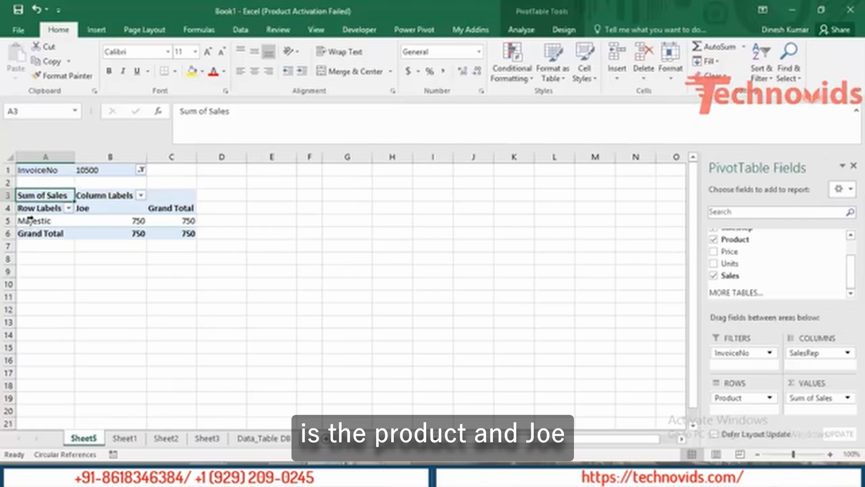
- Remove the InvoiceNo field from the pivot table's report filters
mouse_move(49, 221)
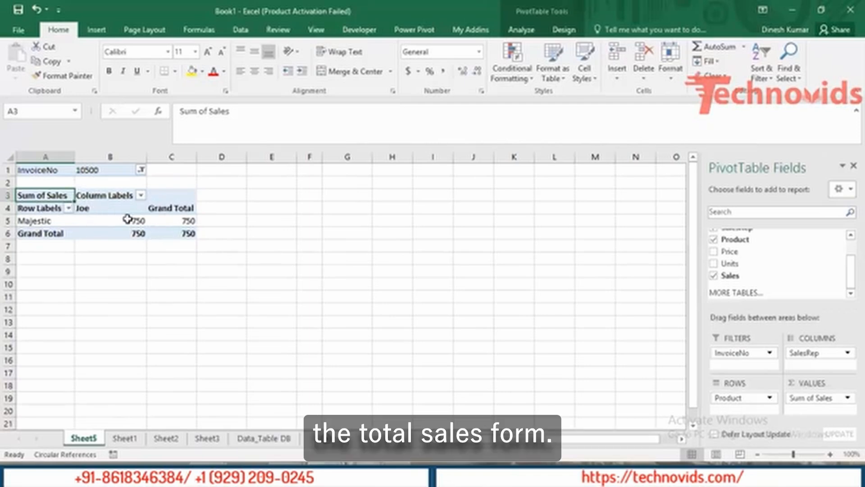
mouse_move(131, 231)
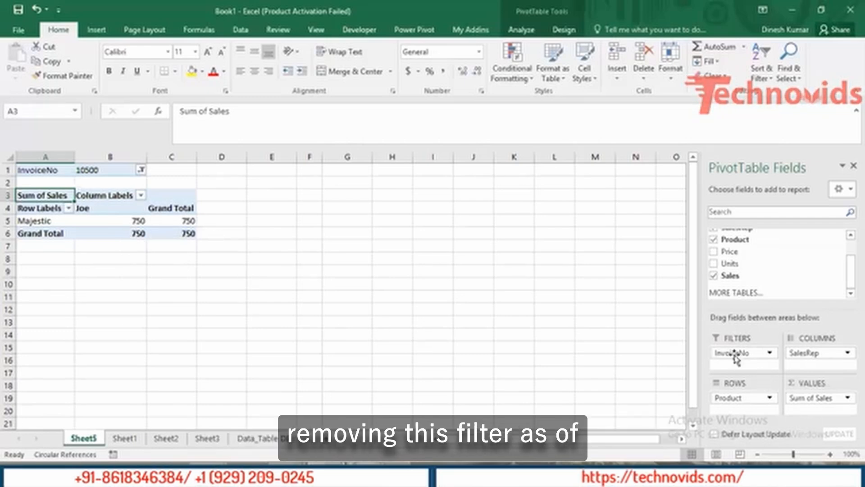
left_click_drag(735, 356, 755, 268)
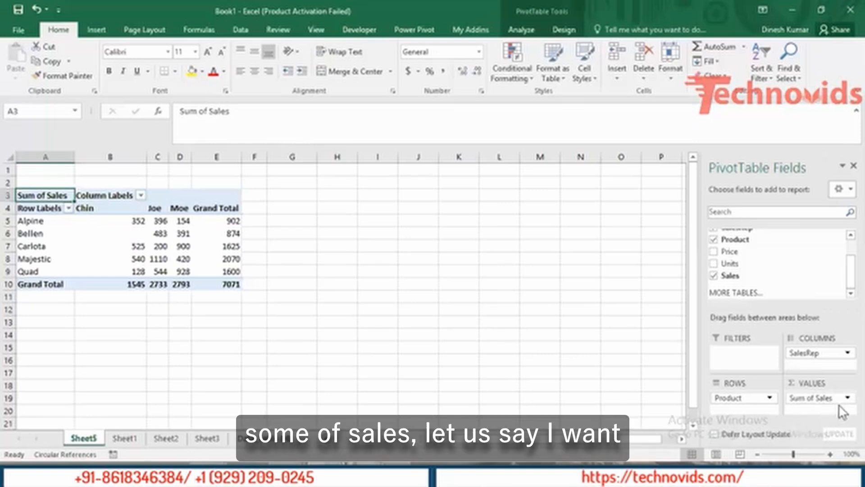
- Examine the calculation types available for summarizing the Sales value field, keeping Sum selected
left_click(815, 398)
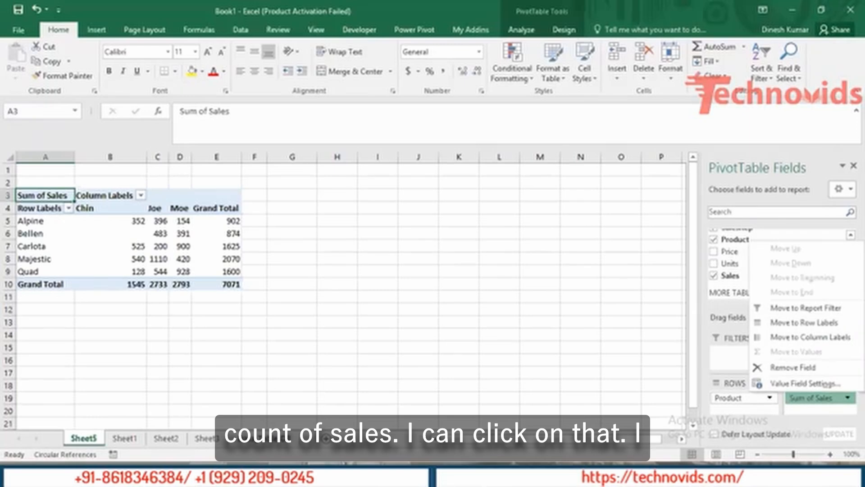
left_click(809, 381)
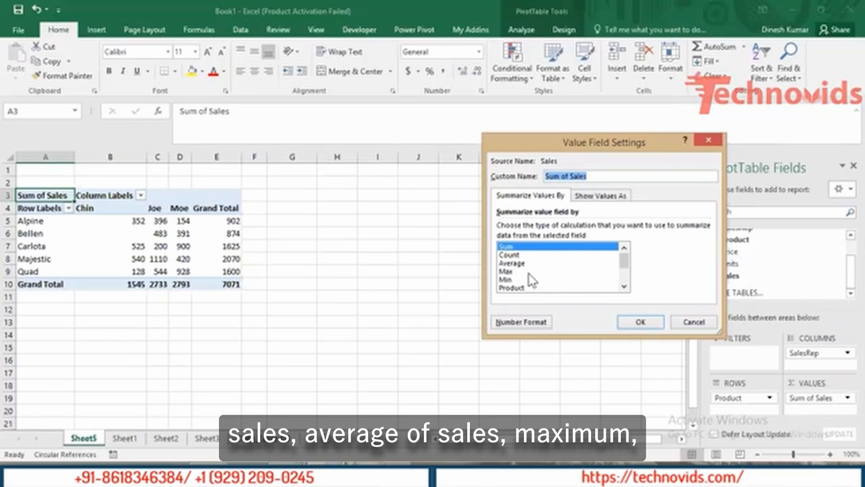
left_click(624, 276)
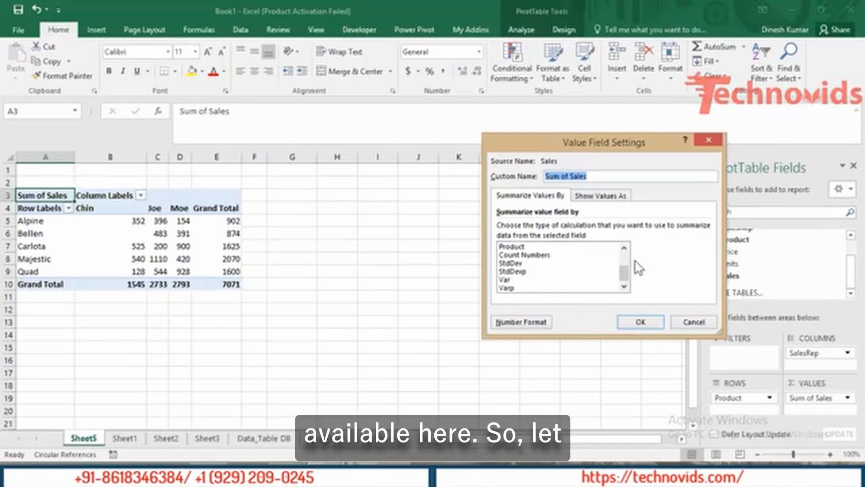
scroll(628, 265, "up", 2)
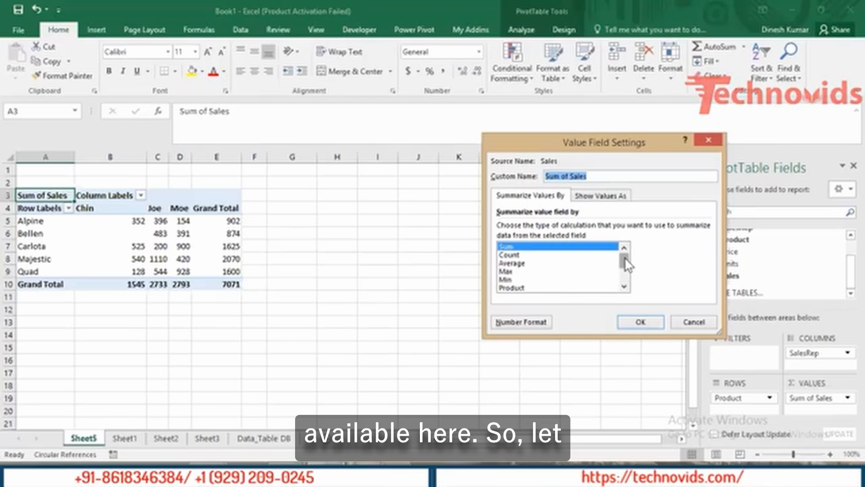
key("Return")
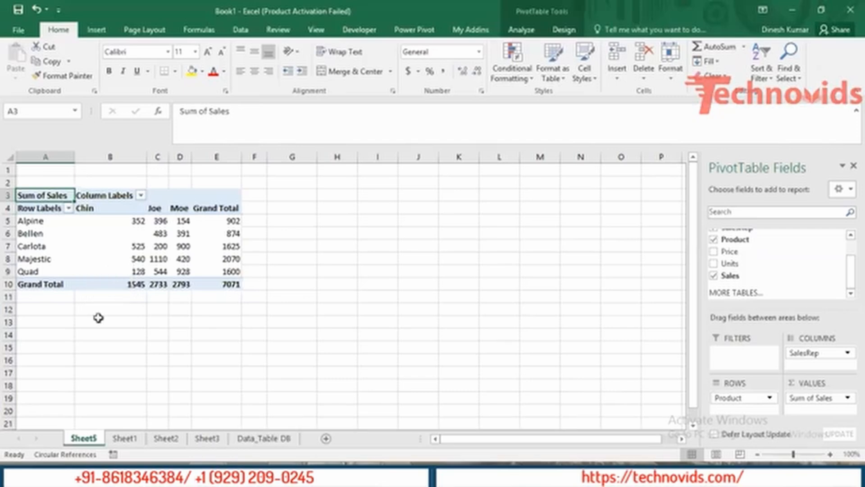
- Copy the entire Sum of Sales pivot table and paste a duplicate below it starting at cell A19
left_click(847, 398)
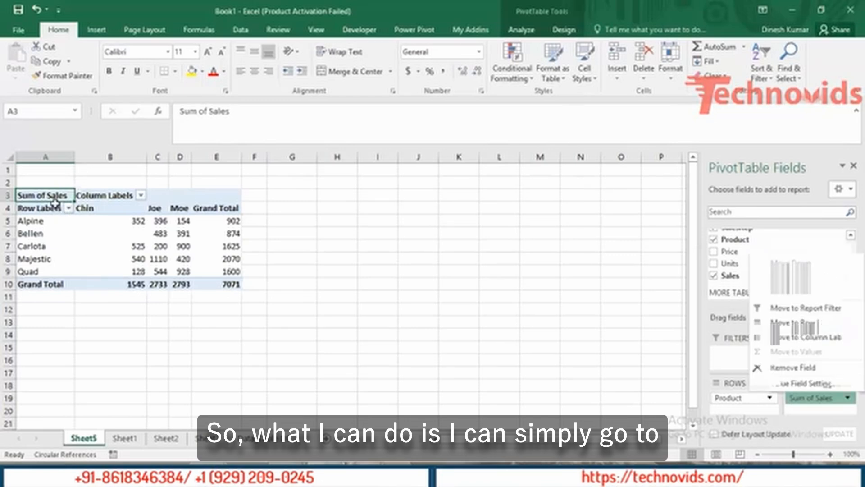
left_click(19, 195)
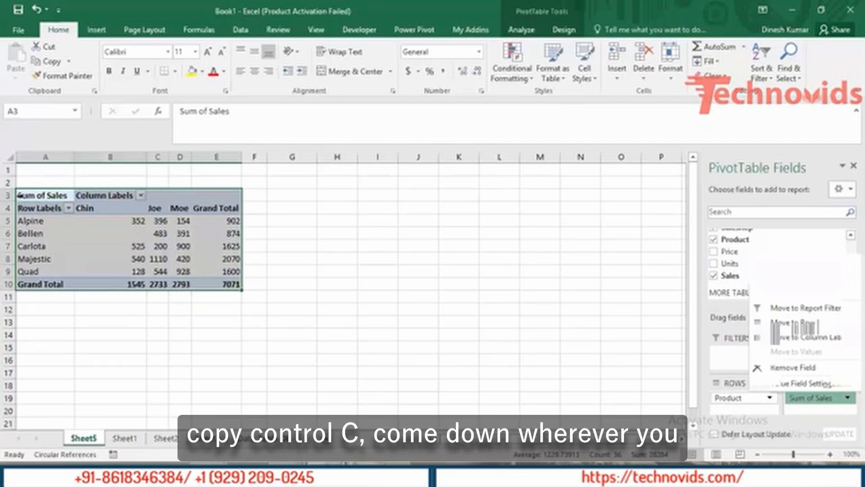
key("ctrl+c")
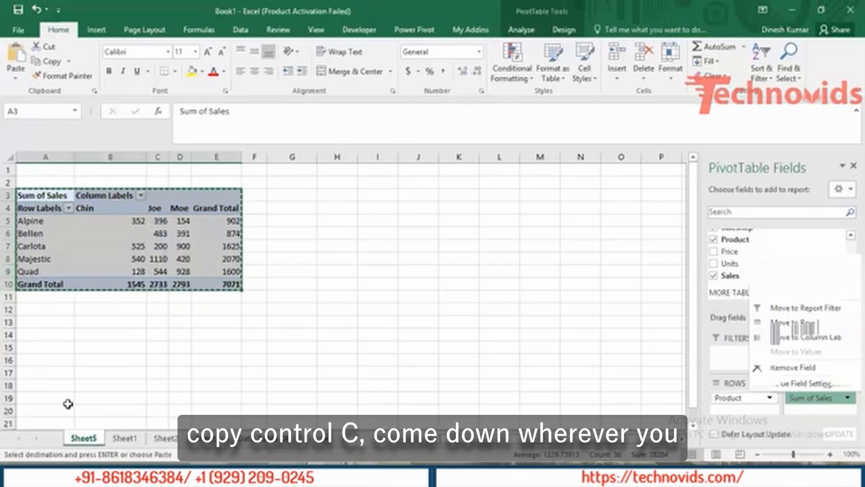
left_click(55, 398)
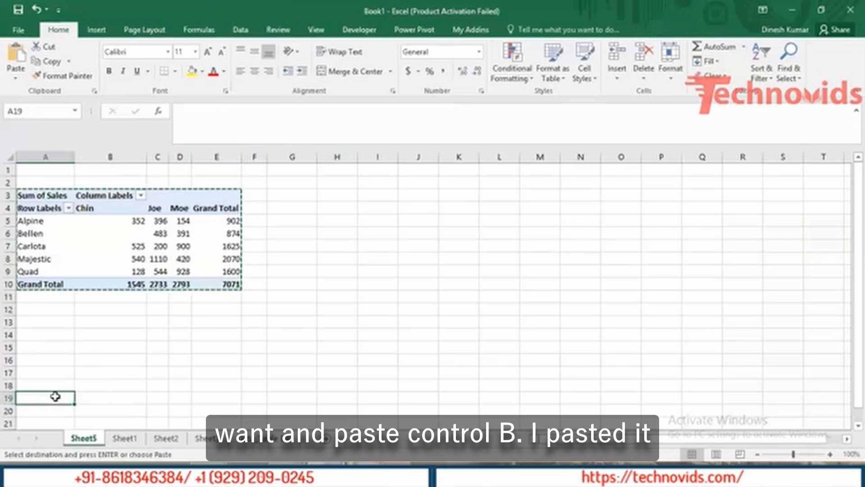
key("ctrl+v")
- Paste another duplicate of the copied pivot table further down the sheet, starting at cell A36
key("Down")
key("Down")
key("Down")
key("Down")
key("Down")
key("Down")
key("Down")
key("Down")
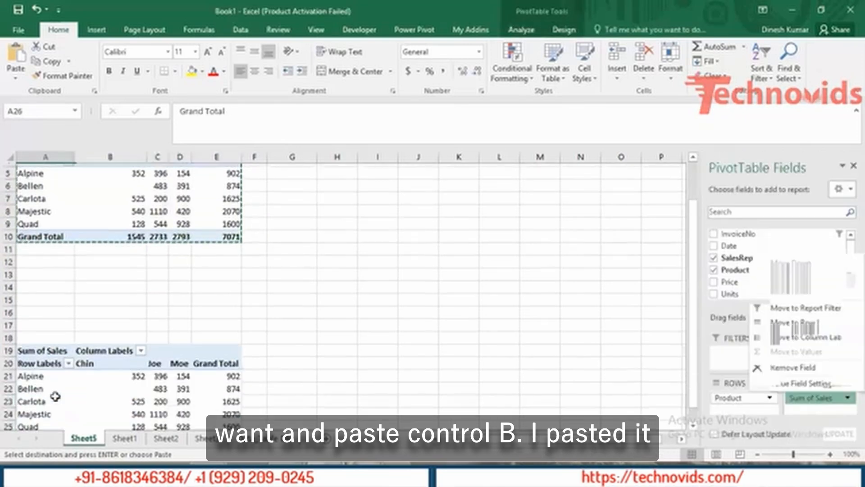
key("Down")
key("Down")
key("Down")
key("Down")
key("Down")
key("Down")
key("Down")
key("Down")
key("Down")
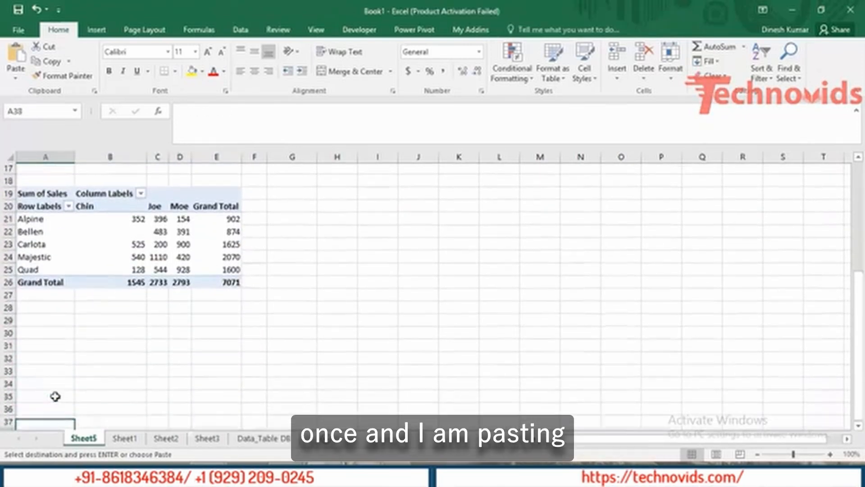
key("ctrl+v")
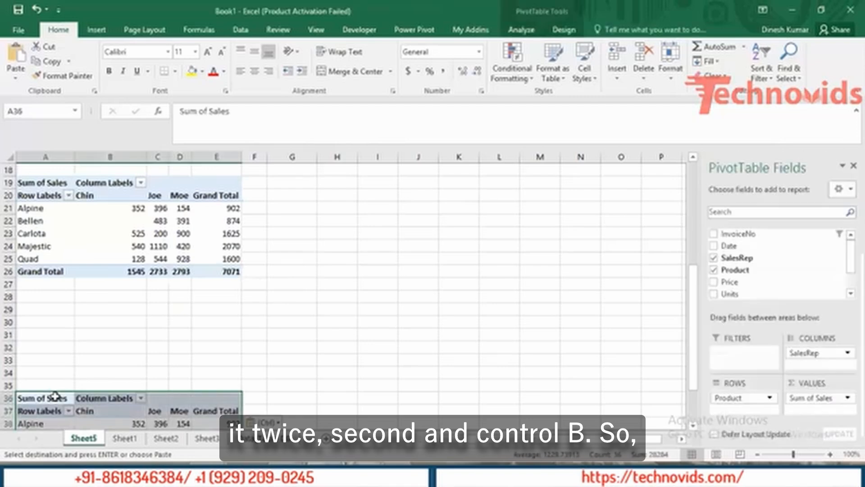
- Change the middle pivot table, starting at A19, to summarize the Sales value field by Count
left_click(240, 289)
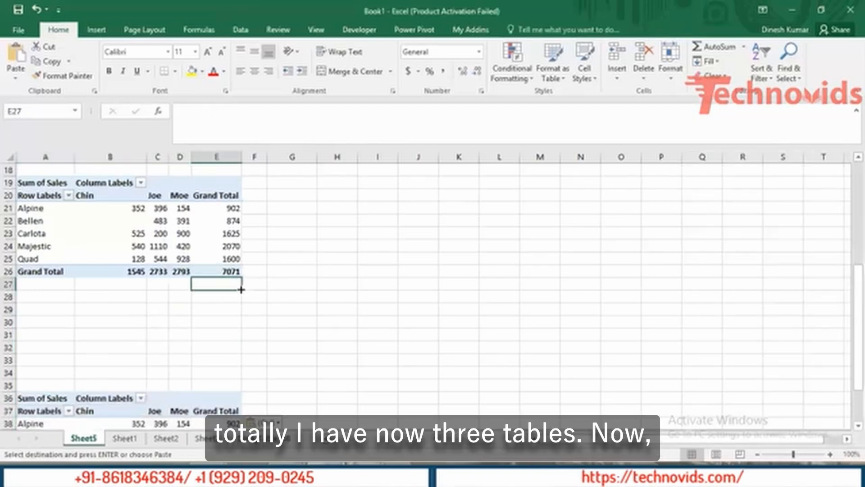
key("Right")
key("ctrl+Up")
key("Down")
key("Down")
key("Left")
key("Left")
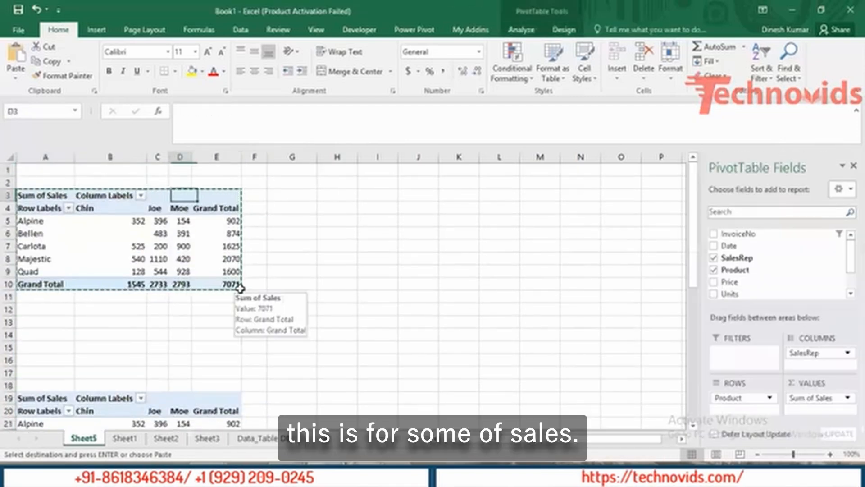
key("Down")
key("Left")
key("Left")
key("Left")
key("Down")
key("Down")
key("Down")
key("Down")
key("Down")
key("Down")
key("Down")
key("Down")
key("Down")
key("Down")
key("Down")
key("Down")
key("Down")
key("Down")
key("Down")
key("Down")
key("Down")
key("Down")
key("Down")
key("Down")
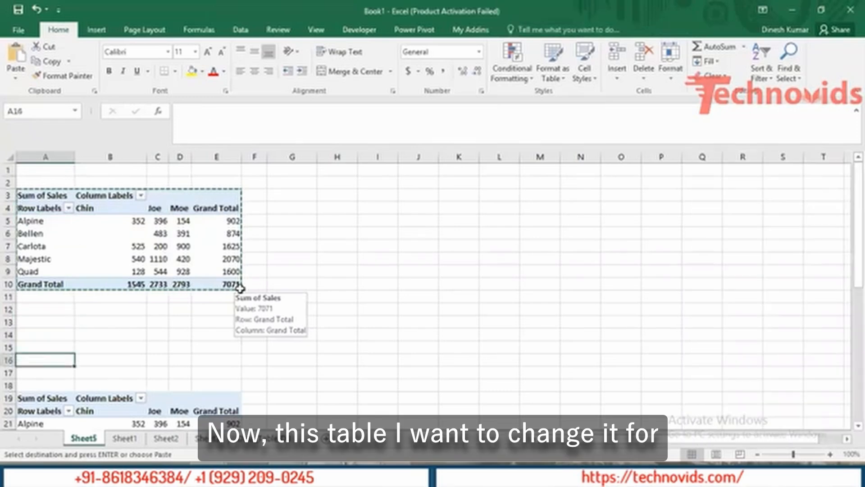
key("Up")
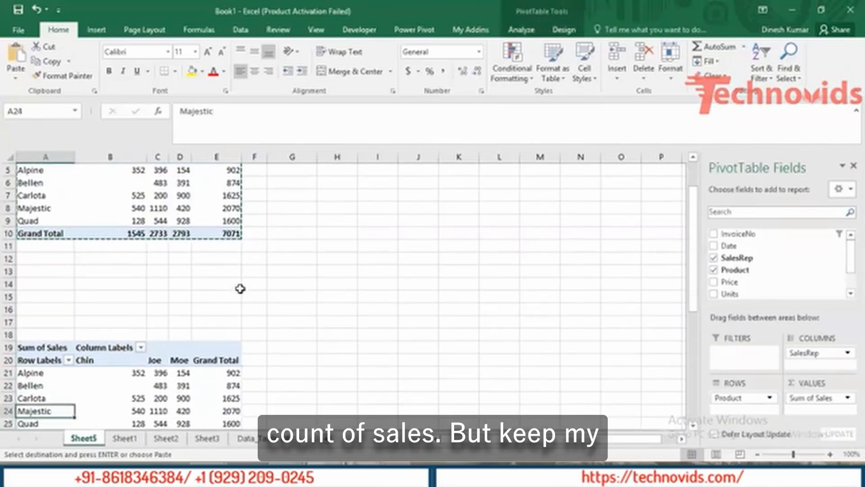
key("Up")
key("Right")
key("Right")
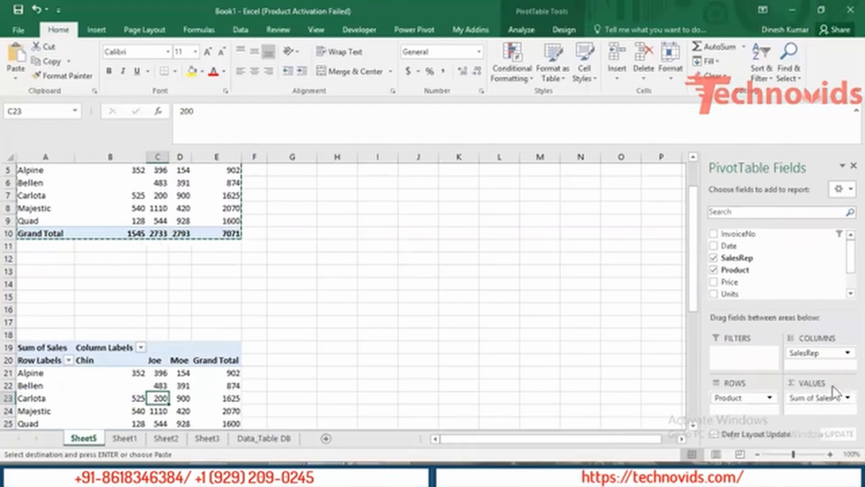
left_click(806, 397)
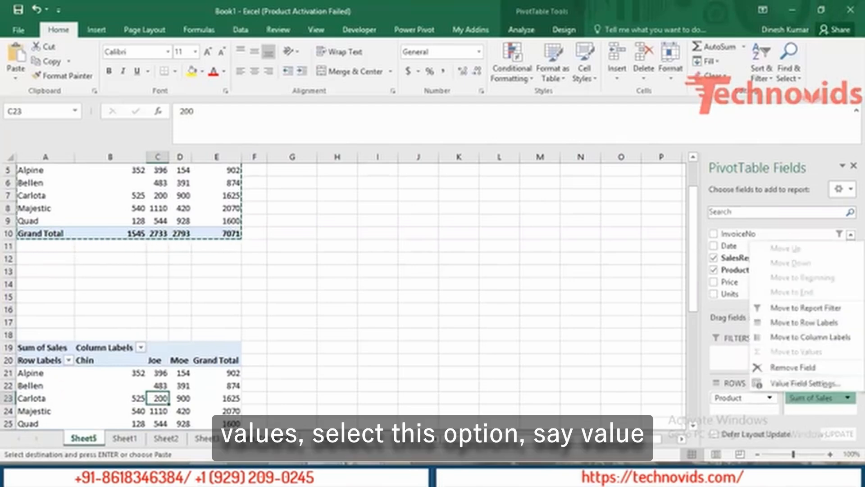
left_click(793, 384)
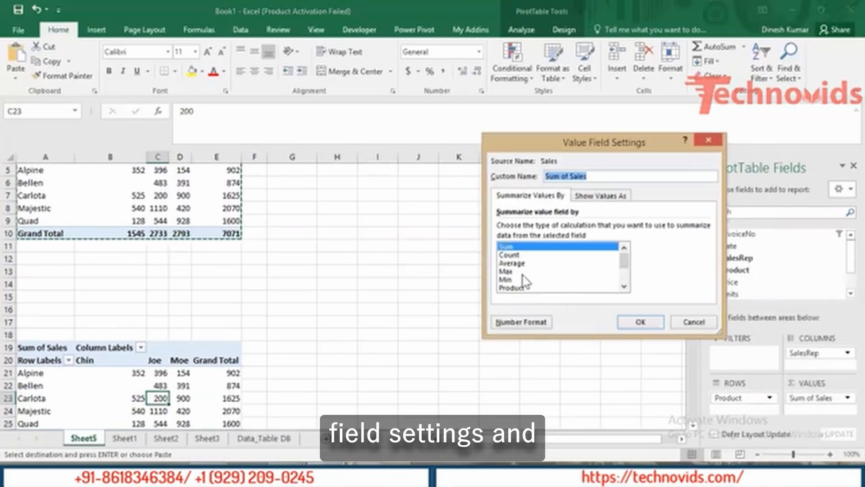
left_click(513, 255)
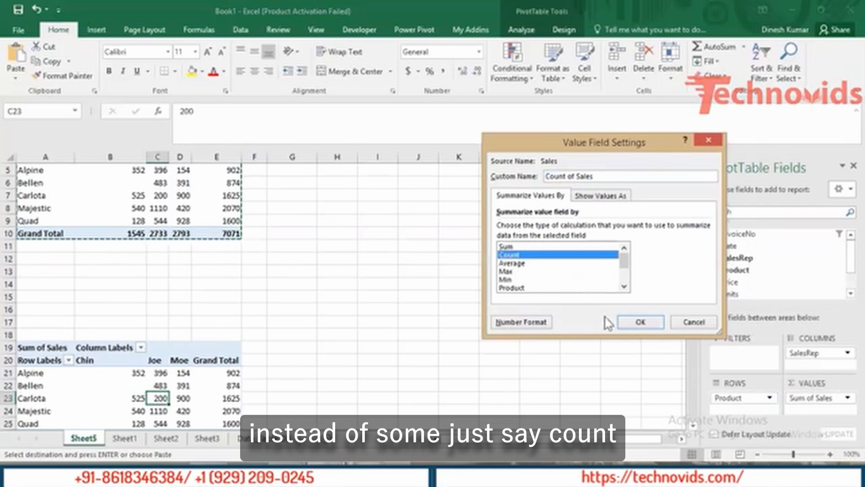
left_click(646, 323)
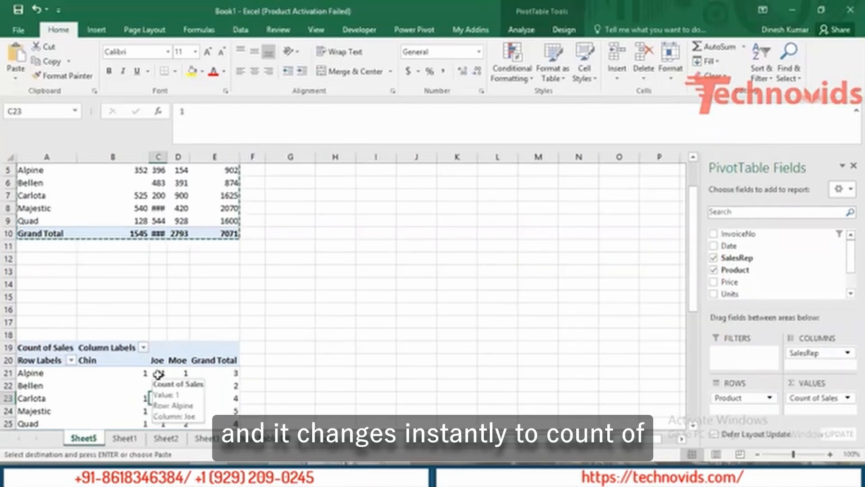
- Change the lowest pivot table, starting at A36, to summarize the Sales value field by Average
key("Down")
key("Down")
key("Down")
key("Down")
key("Down")
key("Down")
key("Down")
key("Down")
key("Down")
key("Down")
key("Down")
key("Down")
key("Down")
key("Down")
key("Down")
key("Down")
key("Down")
key("Down")
key("Down")
key("Down")
key("Down")
key("Down")
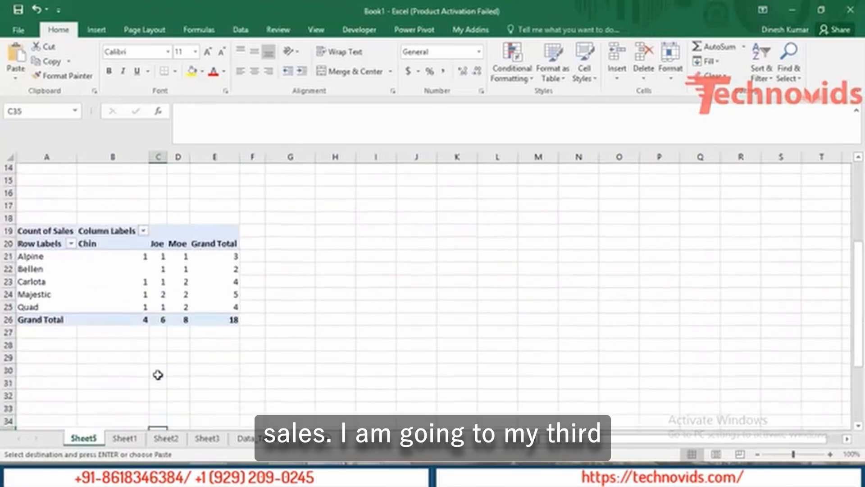
key("Up")
key("Up")
key("Up")
key("Up")
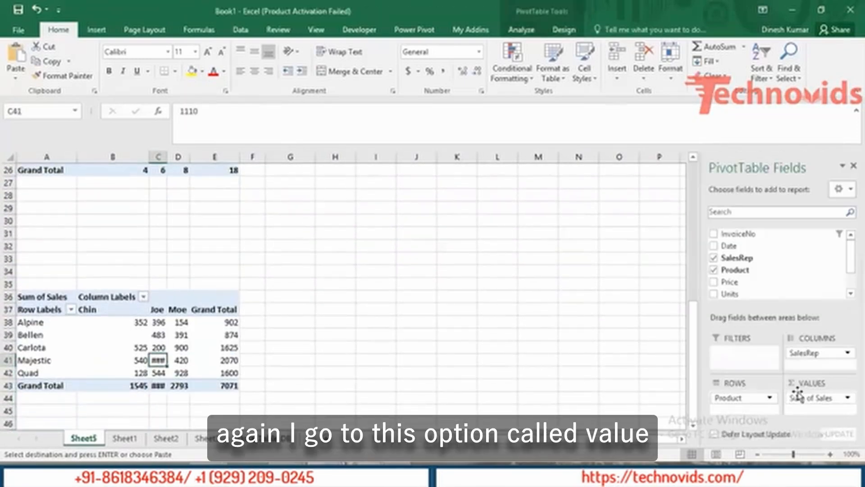
left_click(787, 396)
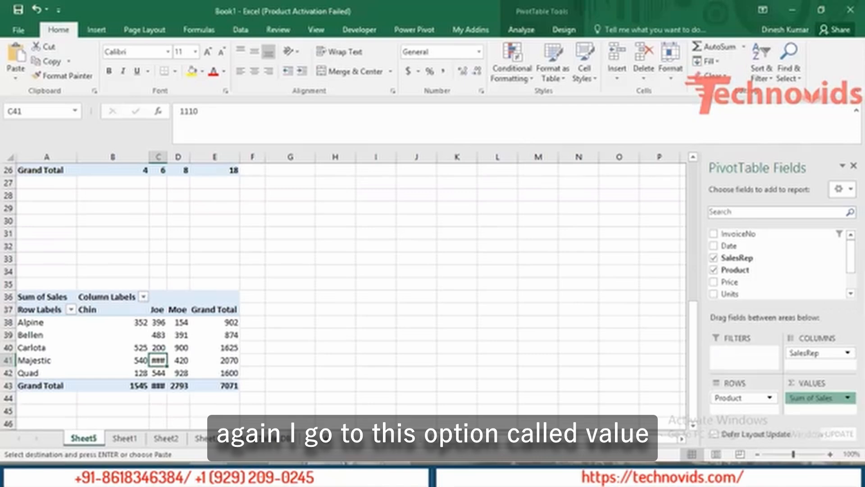
left_click(788, 382)
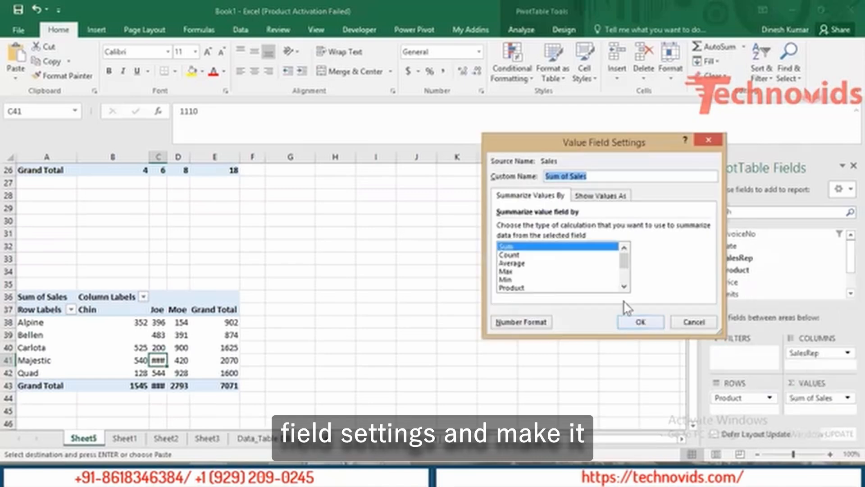
left_click(523, 265)
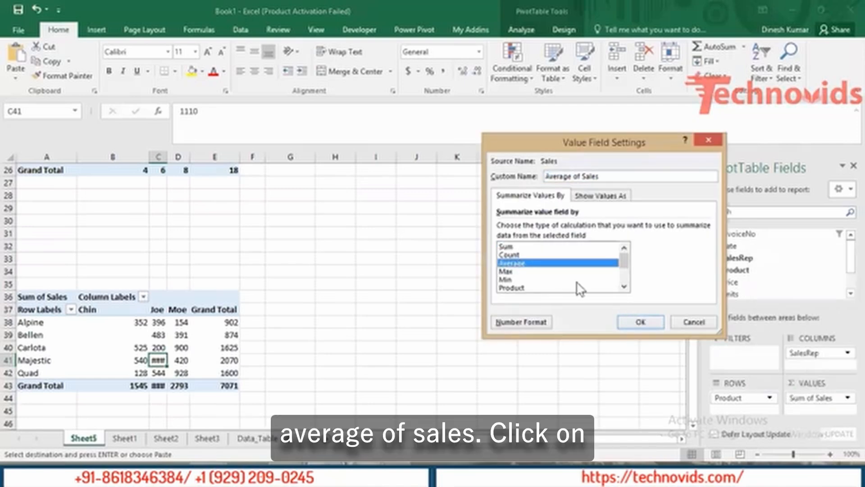
left_click(636, 321)
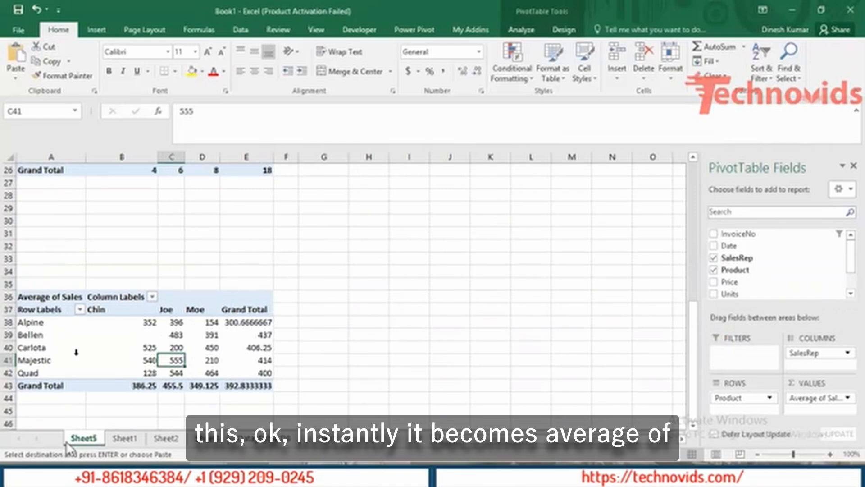
- Examine the three stacked pivot tables for sum, count and average of sales from the top of the sheet down
left_click(159, 255)
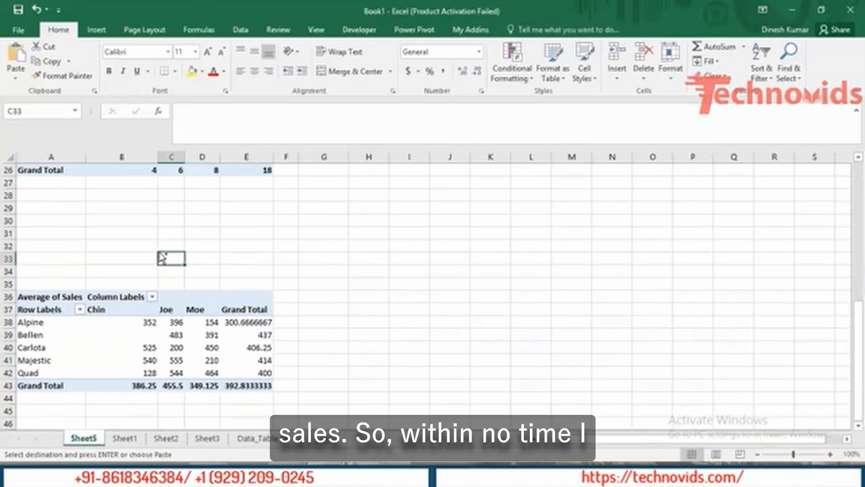
key("ctrl+Home")
key("Down")
key("Down")
key("Down")
key("Down")
key("Down")
key("Down")
key("Down")
key("Down")
key("Down")
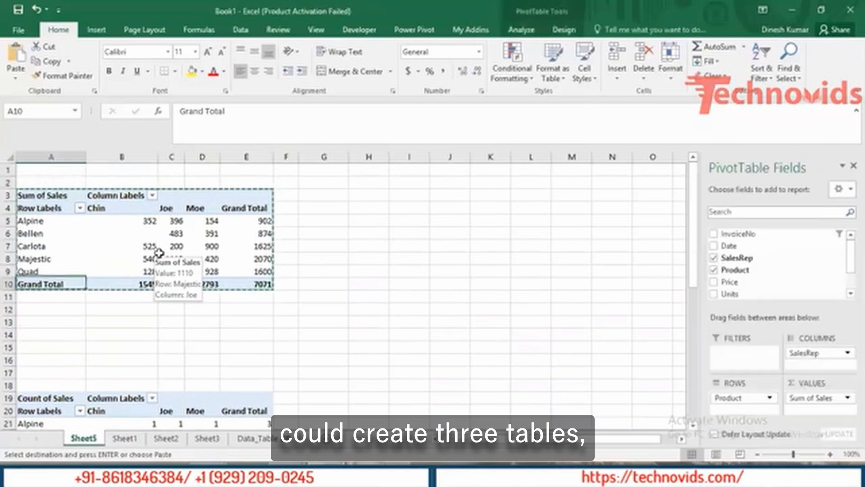
key("Down")
key("Down")
key("Down")
key("Down")
key("Down")
key("Down")
key("Down")
key("Down")
key("Down")
key("Down")
key("Down")
key("Down")
key("Down")
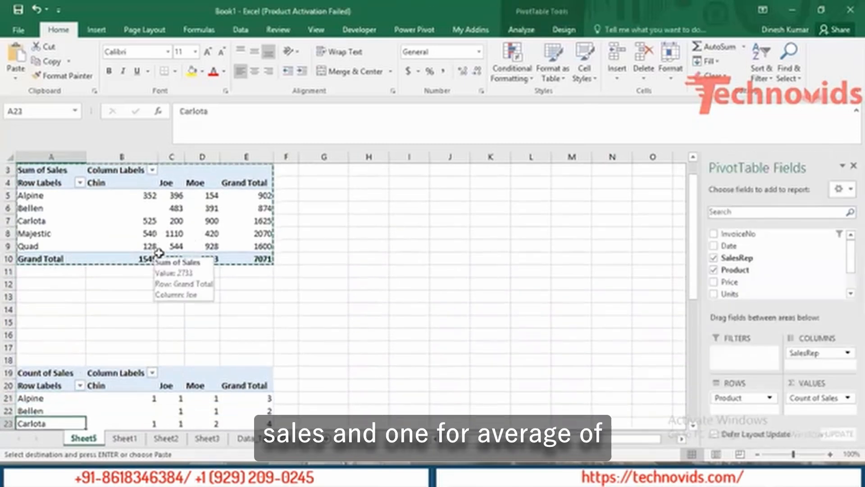
key("Down")
key("Down")
key("Down")
key("Down")
key("Down")
key("Down")
key("Down")
key("Down")
key("Down")
key("Down")
key("Down")
key("Down")
key("Down")
key("Down")
key("Down")
key("Down")
key("Down")
key("Down")
key("Down")
key("Down")
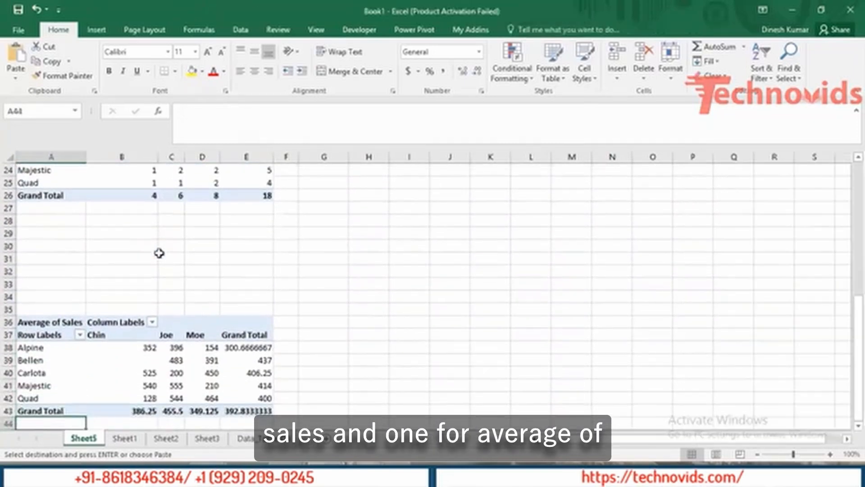
key("Up")
key("Up")
key("Up")
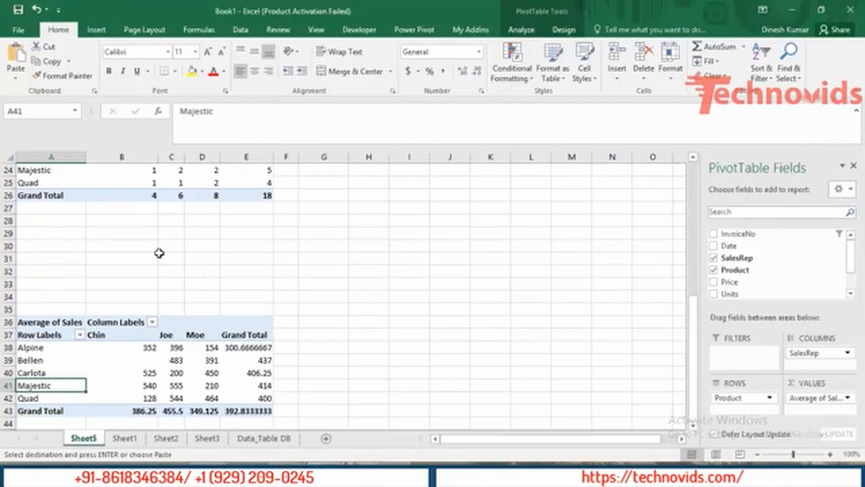
- Return to the first pivot table, Sum of Sales, and show its PivotTable design options
key("ctrl+Home")
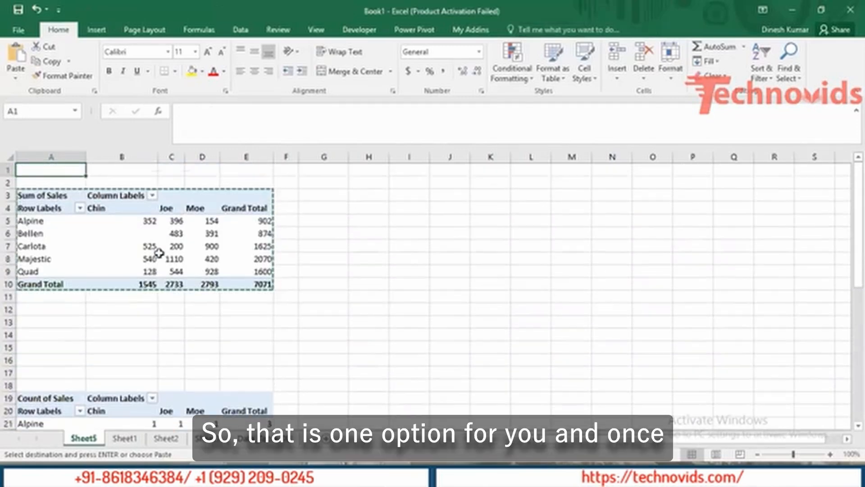
key("Down")
key("Down")
key("Down")
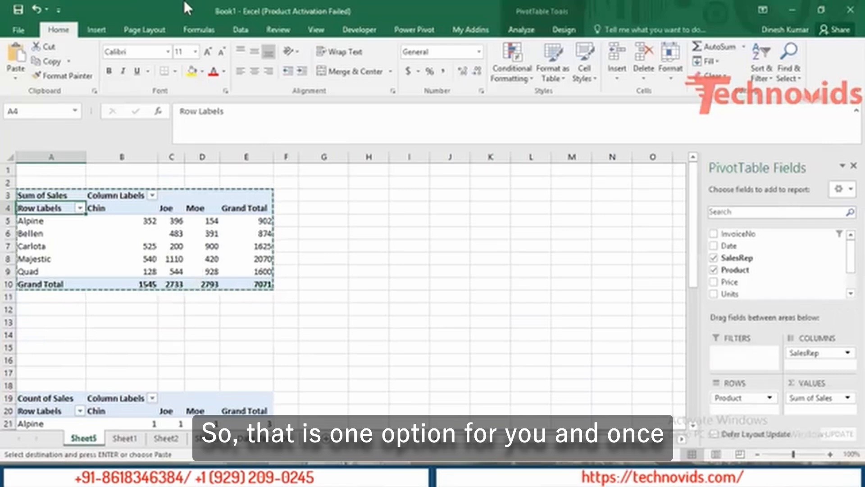
left_click(206, 246)
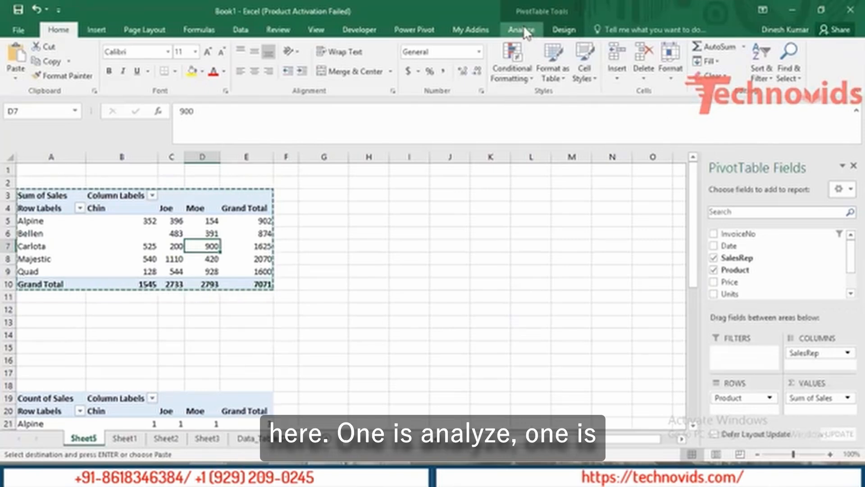
left_click(560, 30)
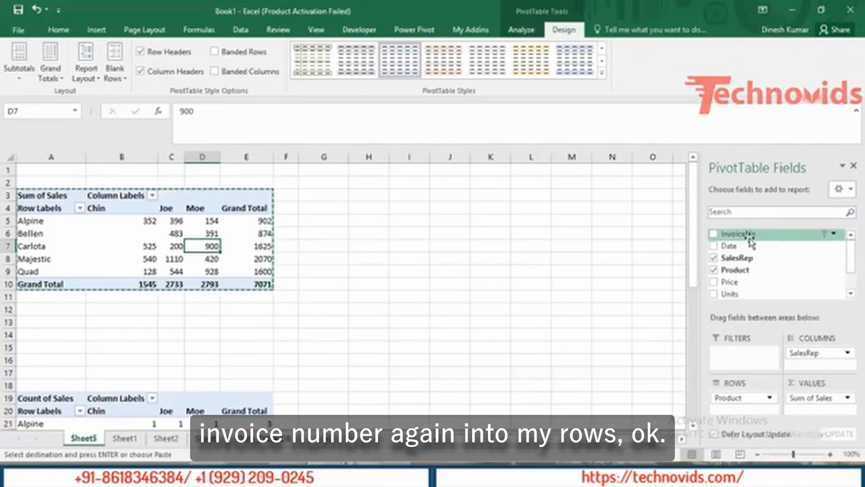
left_click_drag(749, 239, 743, 357)
left_click_drag(742, 386, 740, 416)
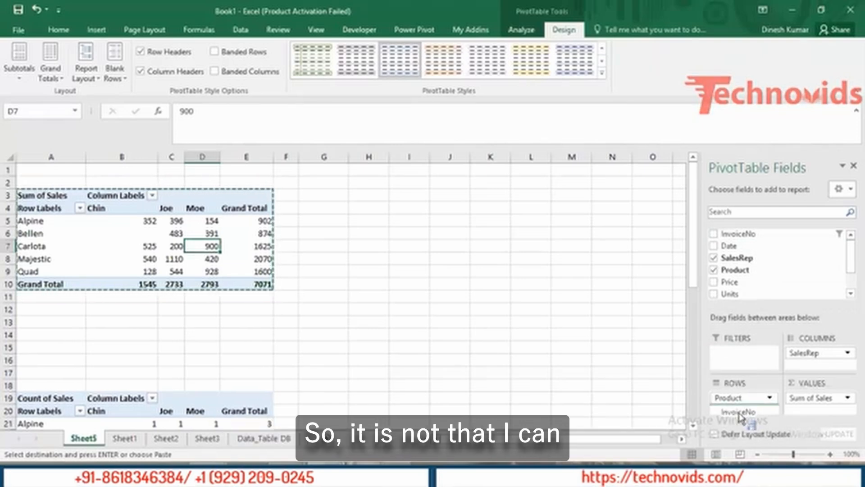
left_click_drag(740, 416, 748, 259)
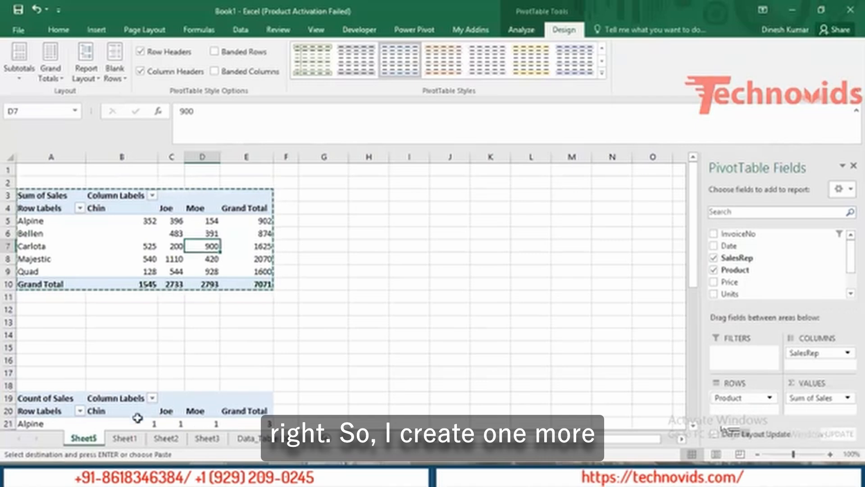
- Create a PivotTable from the invoice data in Sheet1 A1:G19, placed on the existing worksheet at cell J10
left_click(125, 438)
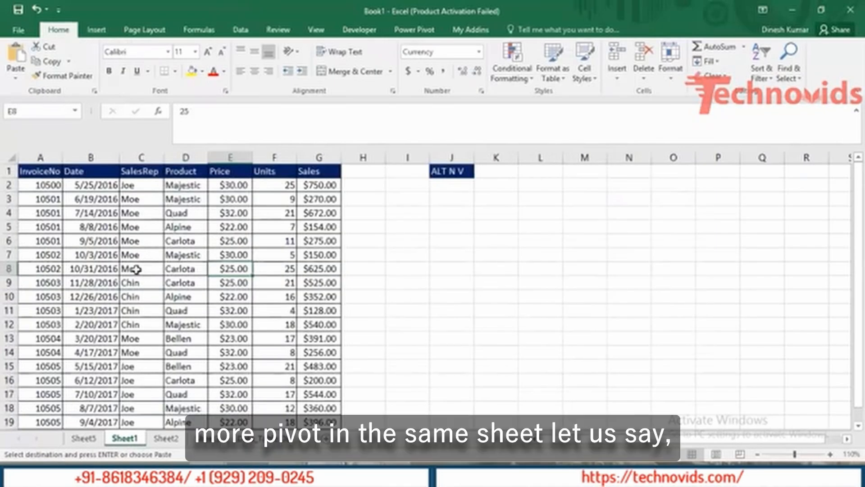
left_click(154, 255)
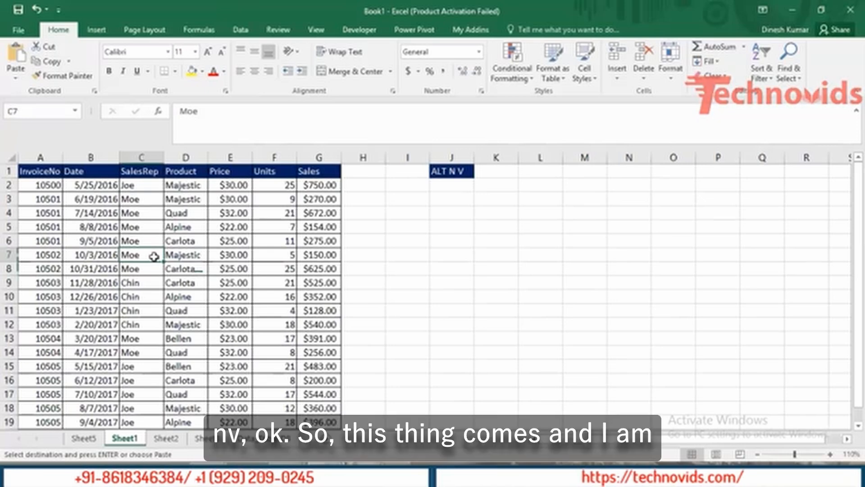
key("alt")
key("n")
key("v")
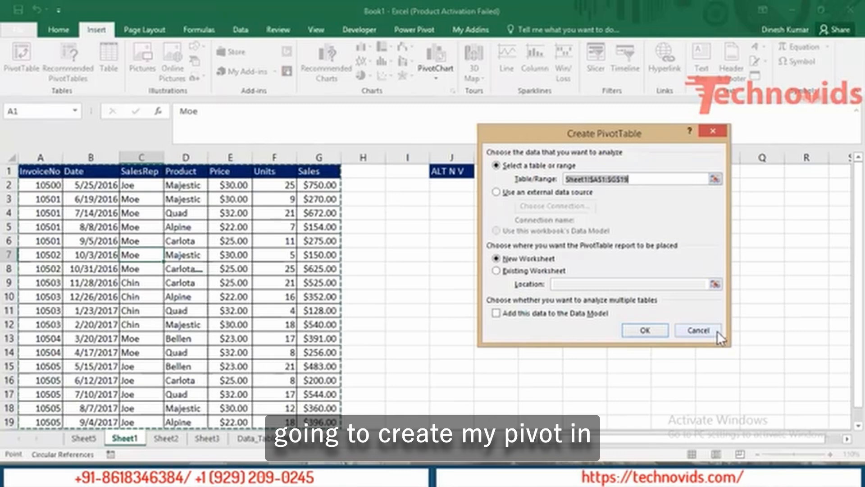
left_click(499, 271)
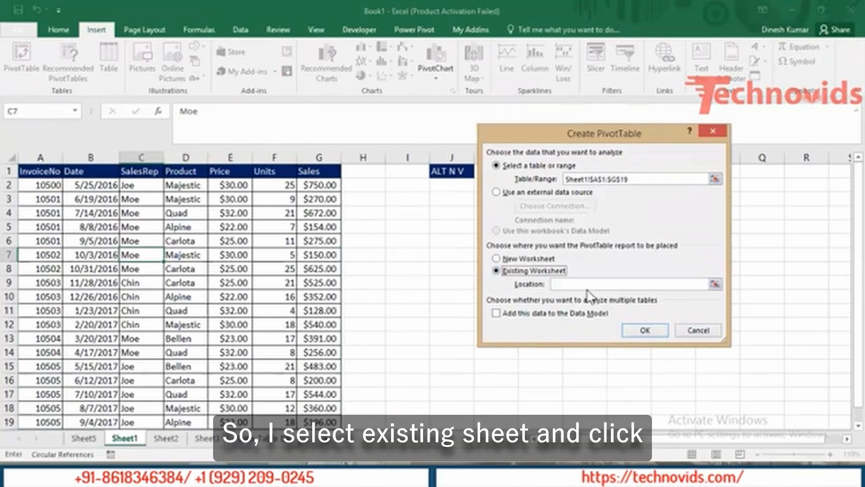
left_click(452, 296)
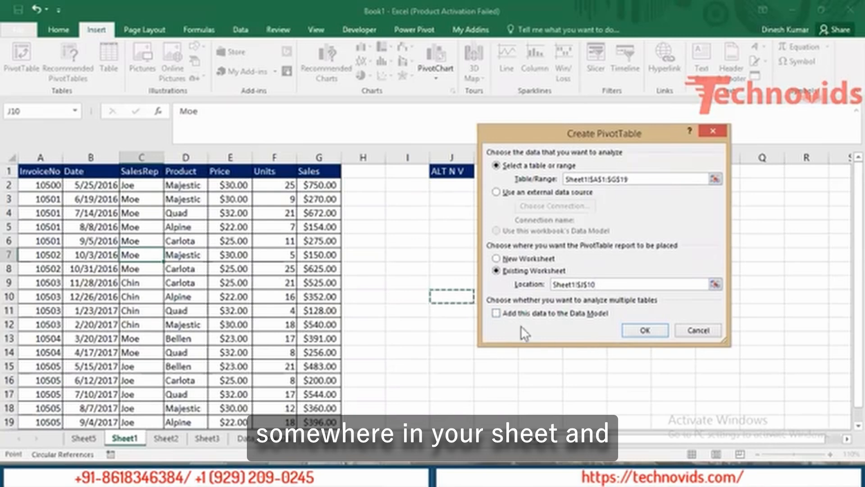
left_click(632, 331)
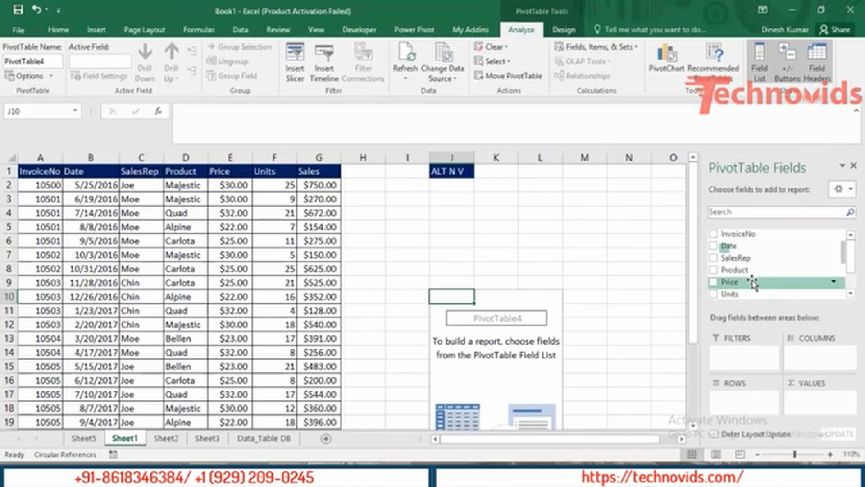
- Lay out the new pivot table with SalesRep and InvoiceNo as rows, Product as columns and Sales as values
left_click_drag(746, 261, 736, 404)
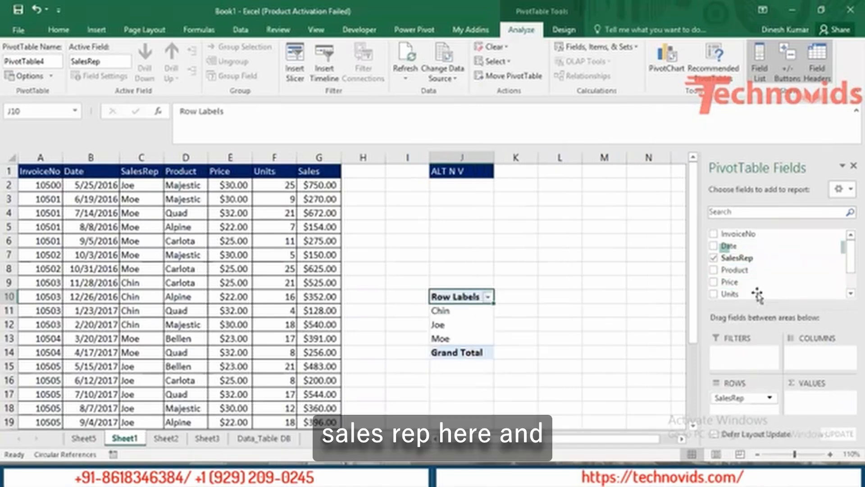
left_click_drag(750, 239, 742, 408)
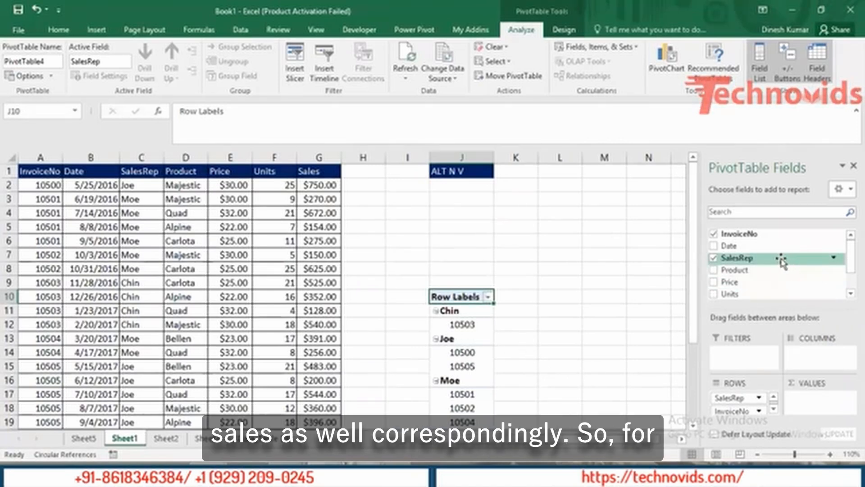
left_click_drag(786, 269, 831, 363)
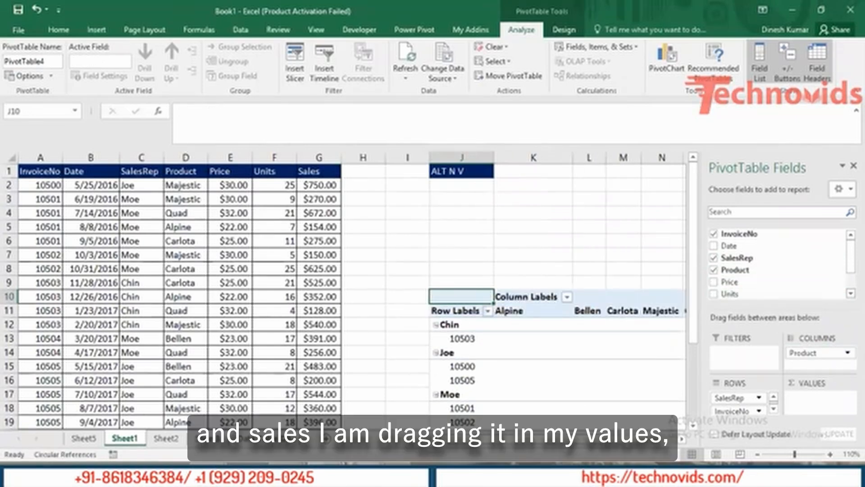
scroll(744, 261, "down", 1)
left_click_drag(729, 285, 813, 412)
- Examine the new pivot table's product columns, invoice rows, sales rep subtotals and grand totals
left_click(644, 352)
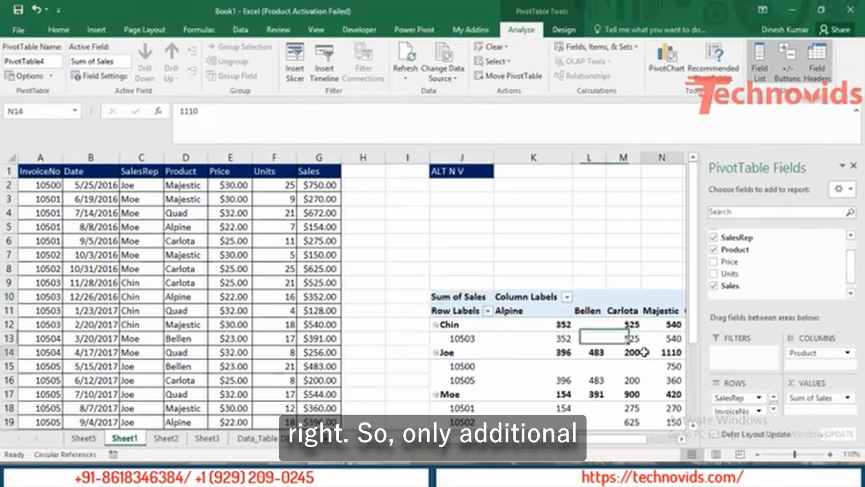
key("Right")
key("Right")
key("Right")
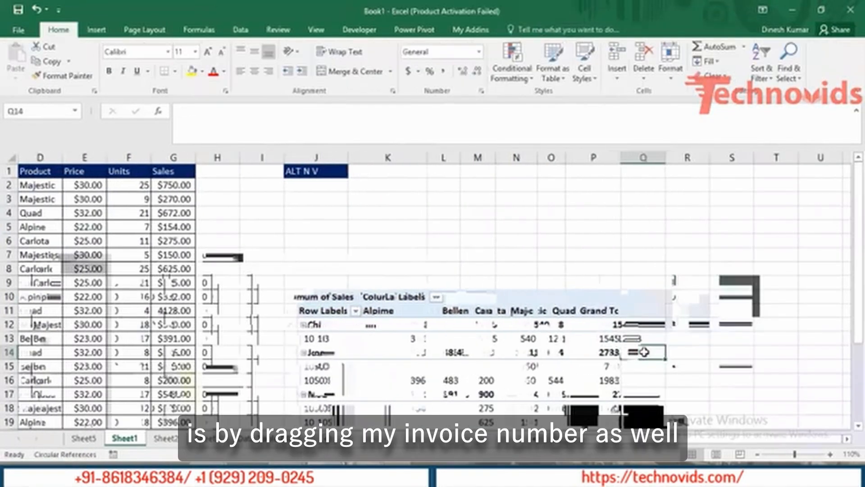
key("Left")
key("Left")
key("Left")
key("Left")
key("Left")
key("Left")
key("Left")
key("Up")
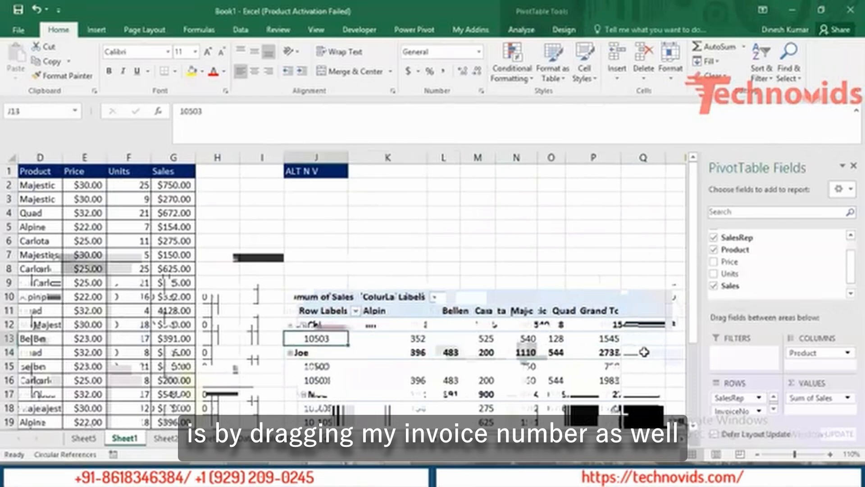
key("Down")
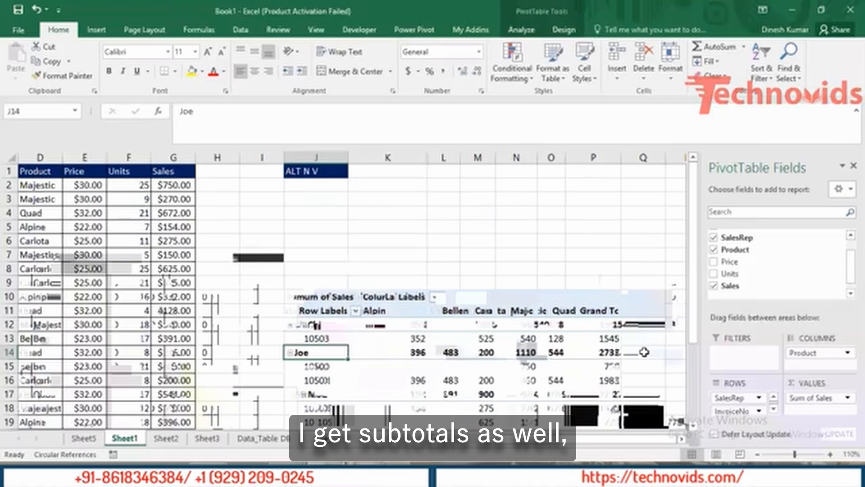
key("Down")
key("Down")
key("Down")
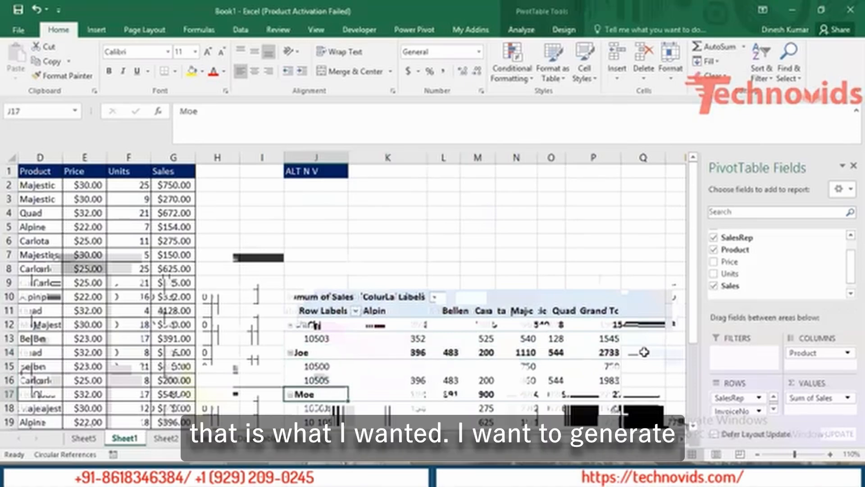
key("Down")
key("Down")
key("Down")
key("Down")
key("Down")
key("Down")
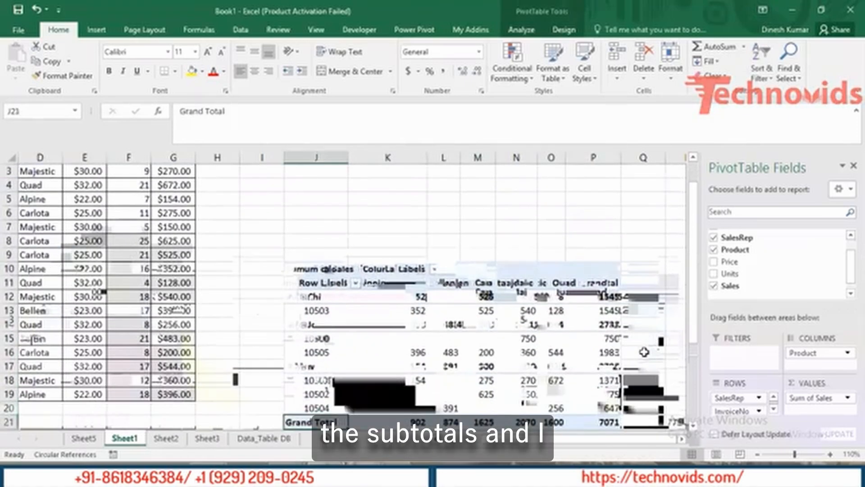
key("ctrl+Up")
key("Down")
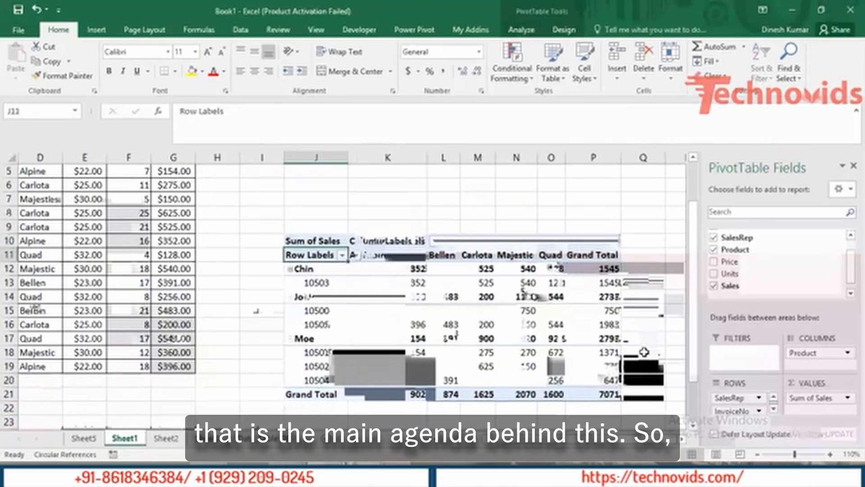
key("Down")
key("Down")
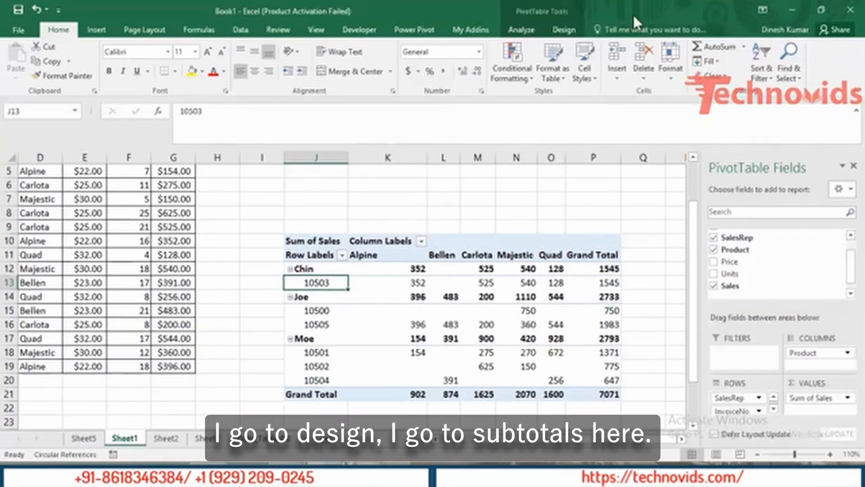
- Set the new pivot table on Sheet1 to Do Not Show Subtotals
left_click(565, 31)
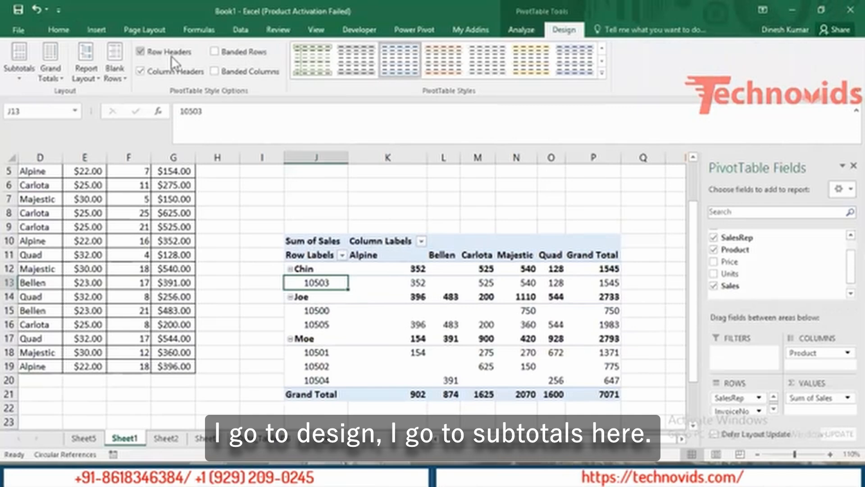
left_click(18, 75)
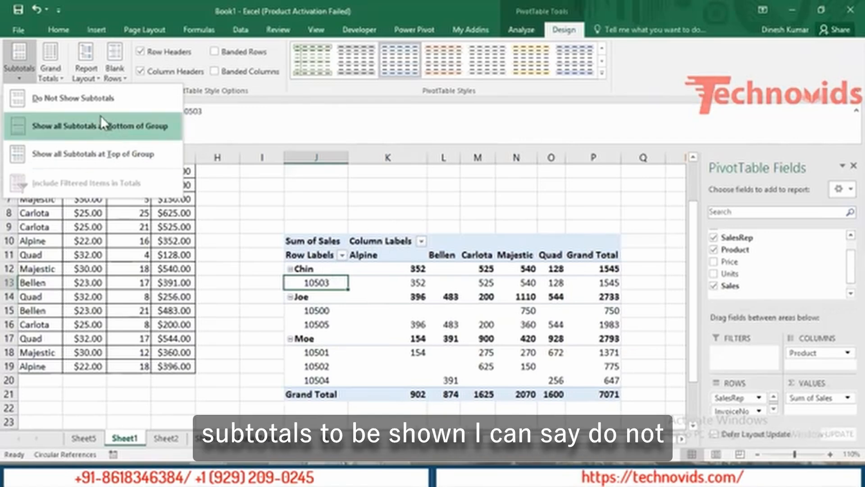
left_click(94, 102)
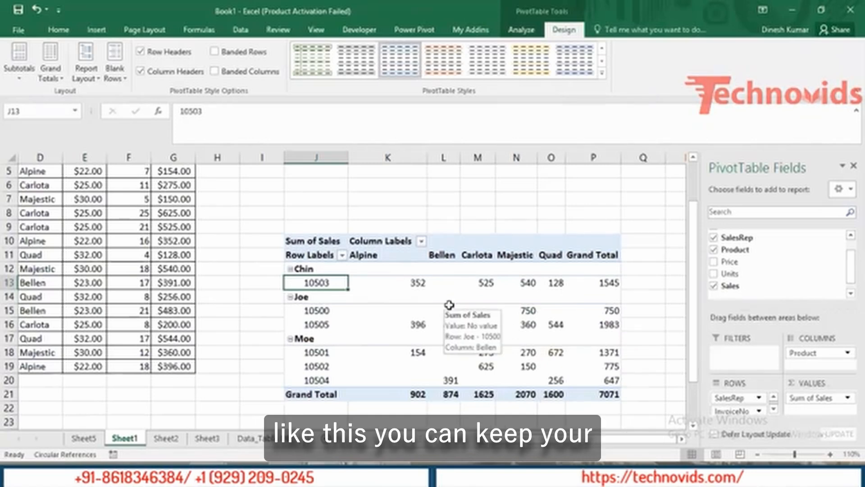
- Show all subtotals at the bottom of each group, and switch them back to the top of the group
left_click(20, 79)
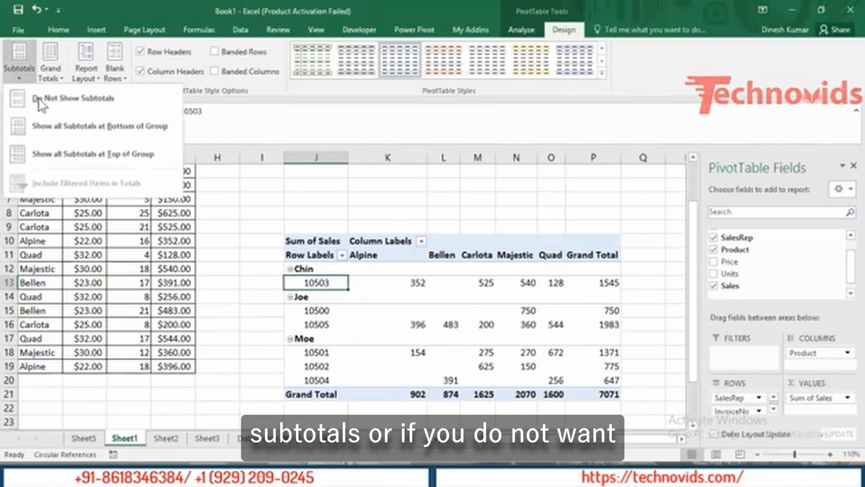
left_click(58, 124)
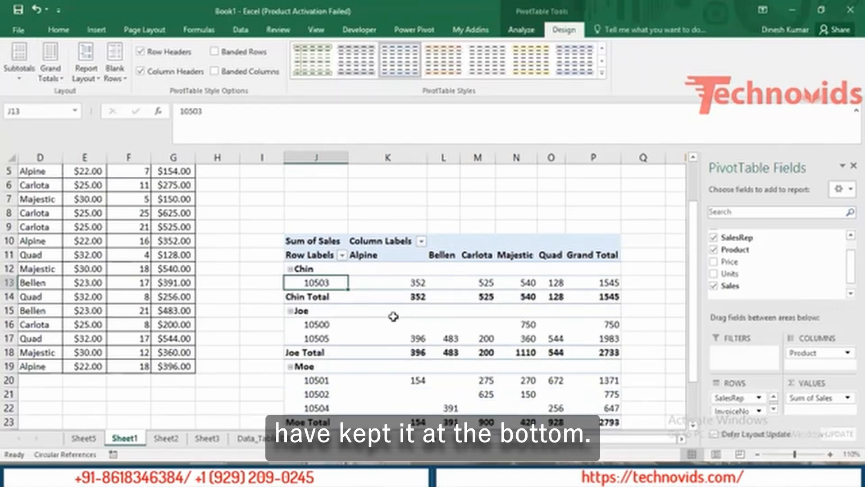
left_click(22, 75)
left_click(50, 149)
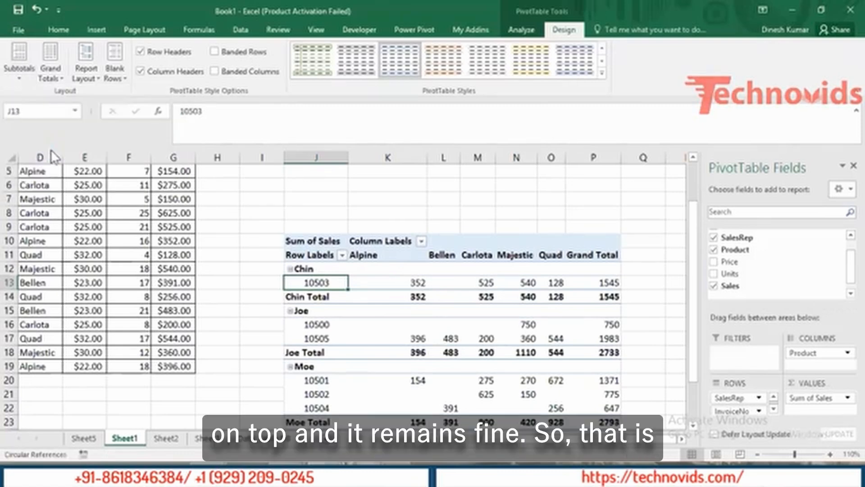
left_click(428, 309)
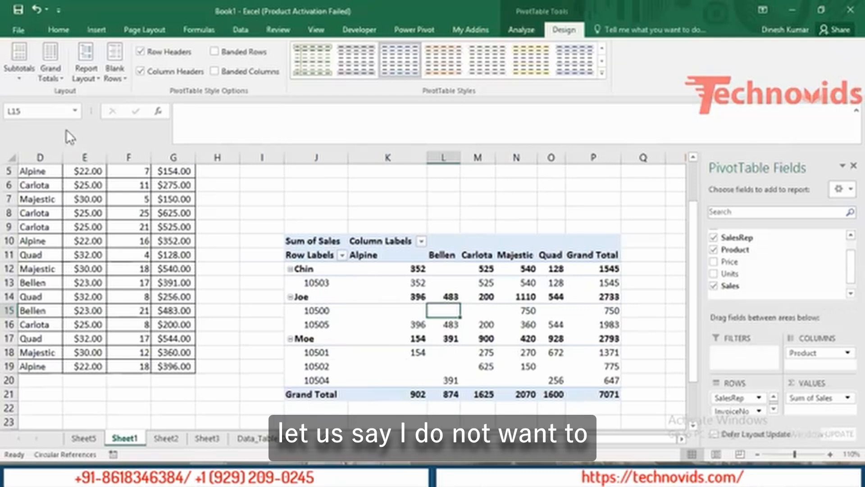
- Turn the pivot table's grand totals off for rows and columns, and switch them back on for both
left_click(60, 75)
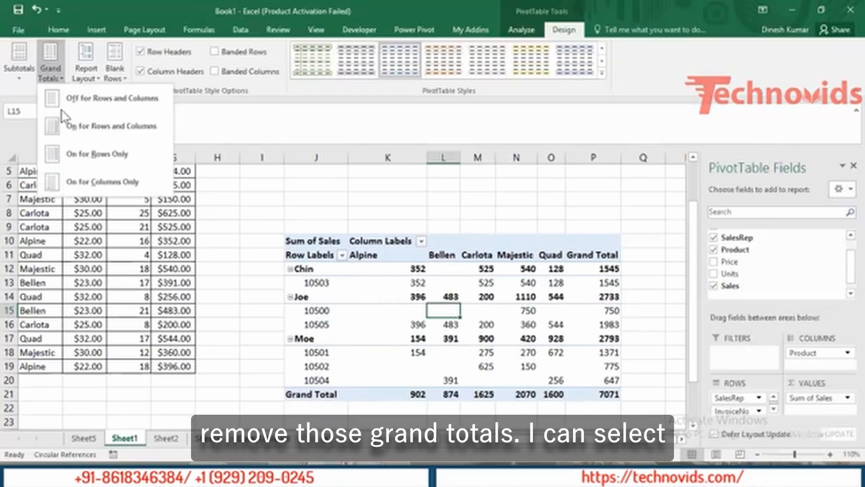
left_click(93, 102)
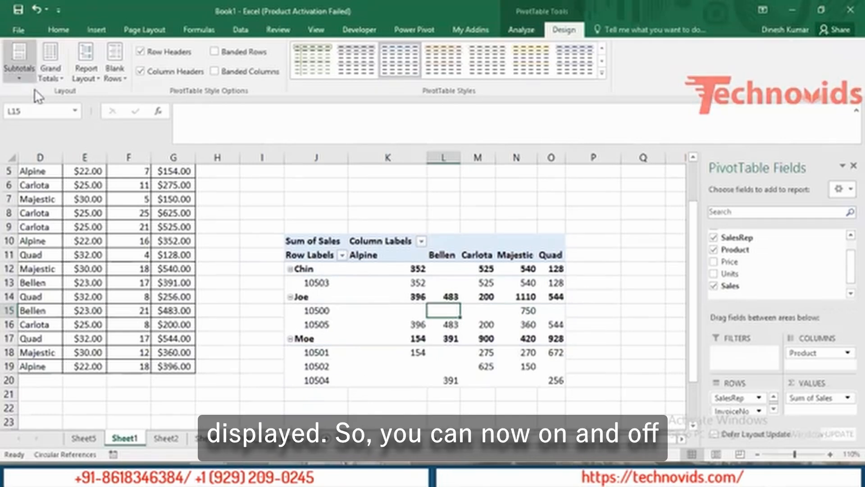
left_click(59, 79)
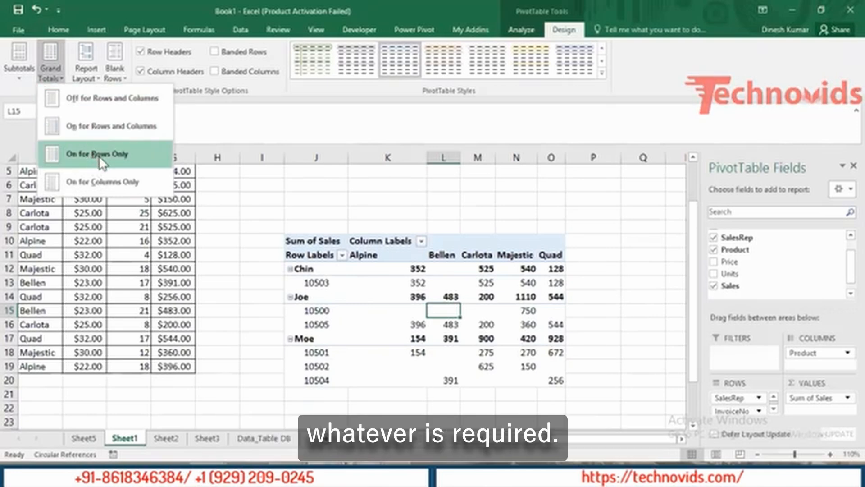
left_click(129, 132)
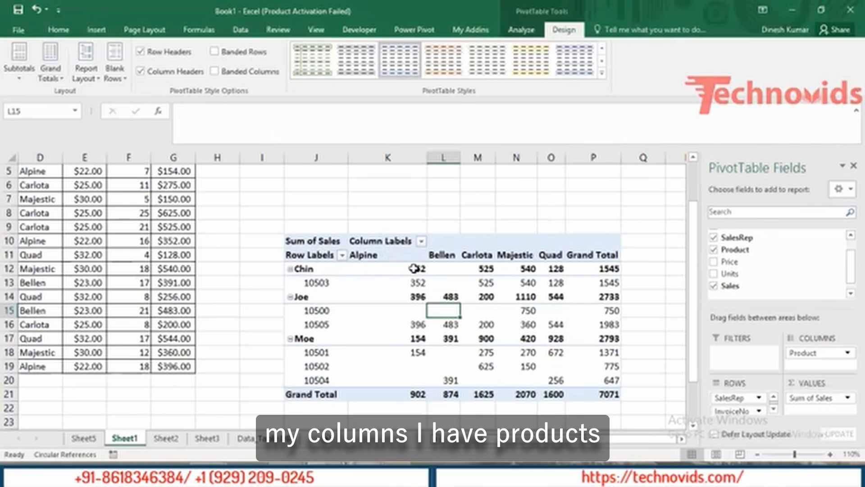
- Change the pivot table's report layout to tabular form
mouse_move(392, 269)
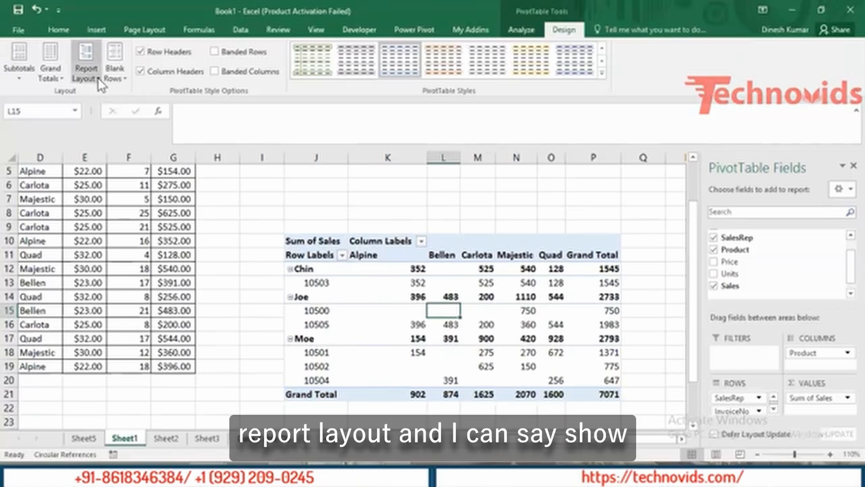
left_click(86, 75)
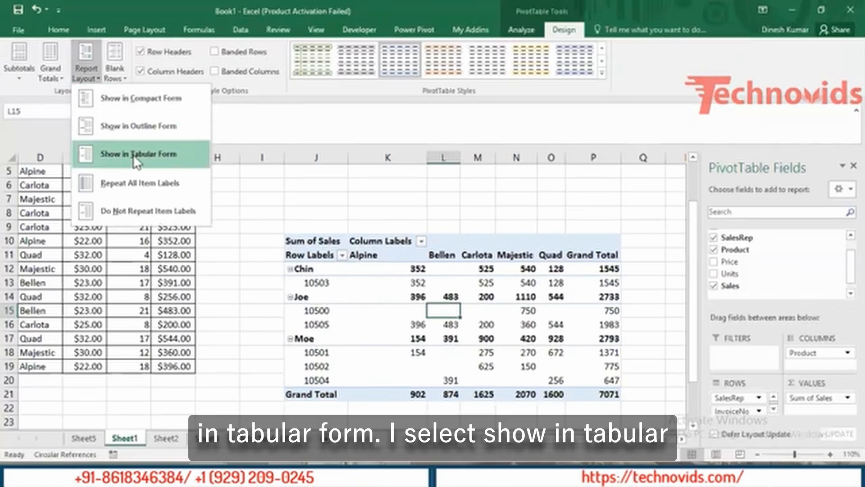
left_click(133, 154)
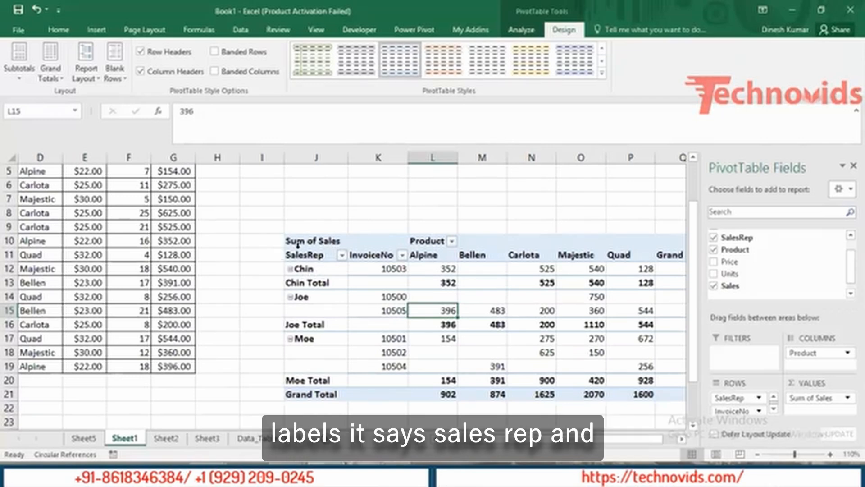
- Return the pivot table's report layout to compact form
mouse_move(441, 283)
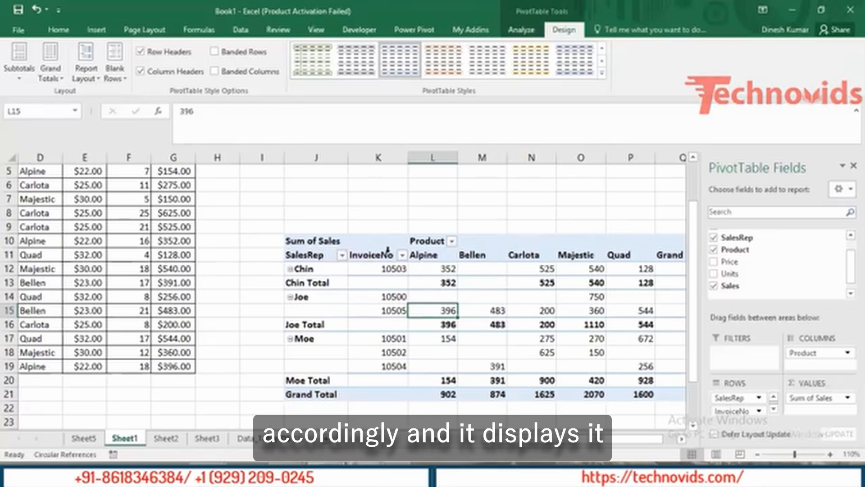
left_click(92, 73)
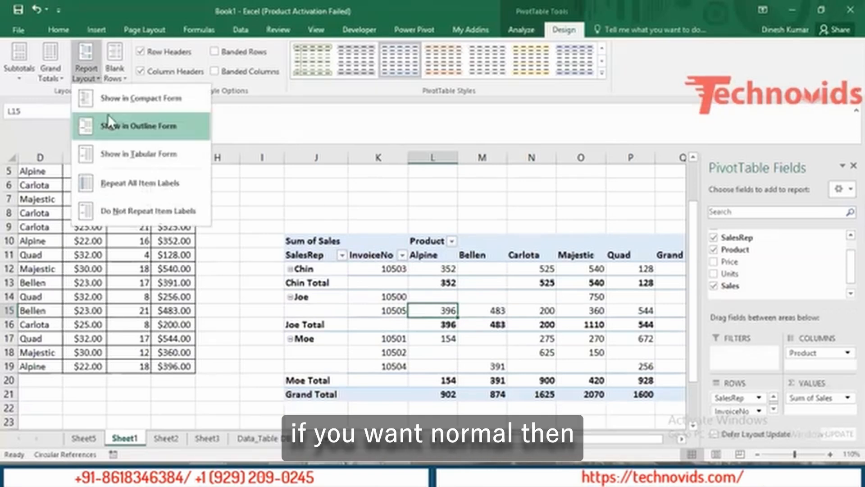
left_click(128, 98)
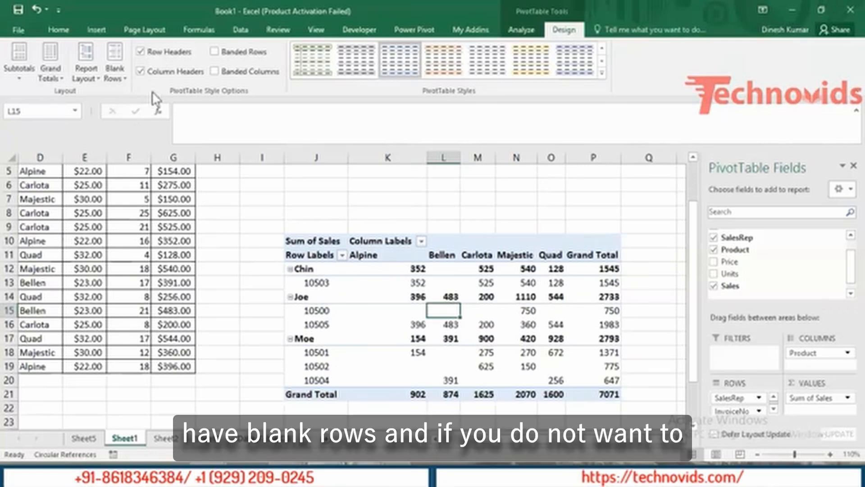
left_click(115, 73)
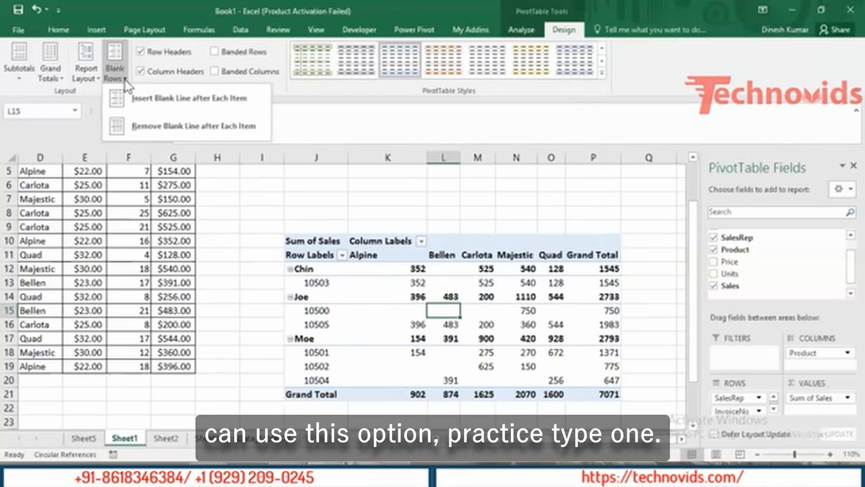
left_click(126, 81)
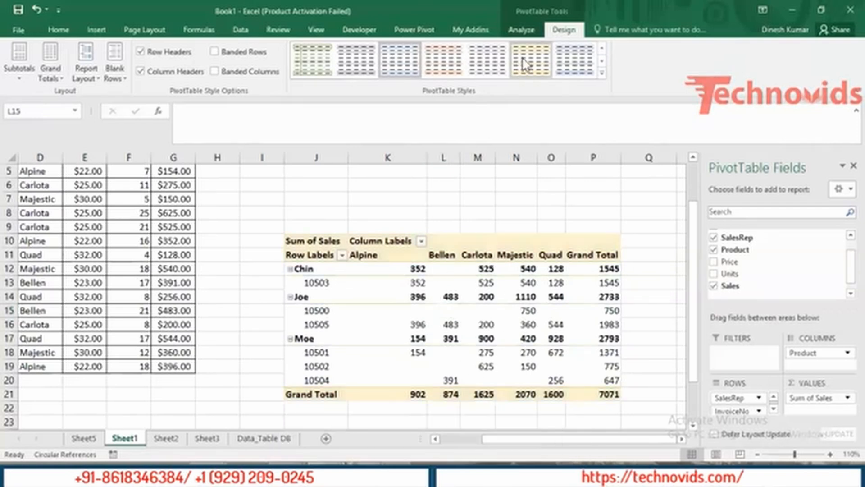
- Apply the dark blue style from the first row of the Medium styles to the pivot table, and select an empty cell below it
left_click(601, 73)
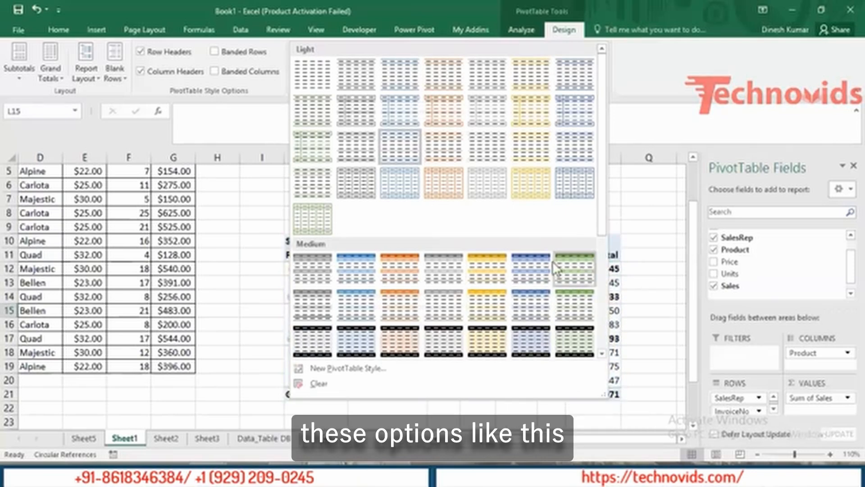
left_click(537, 270)
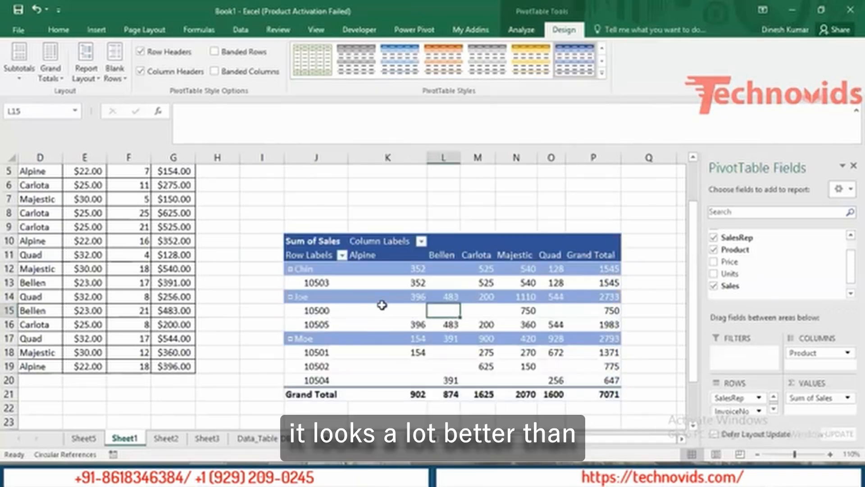
left_click(361, 325)
key("Down")
key("Down")
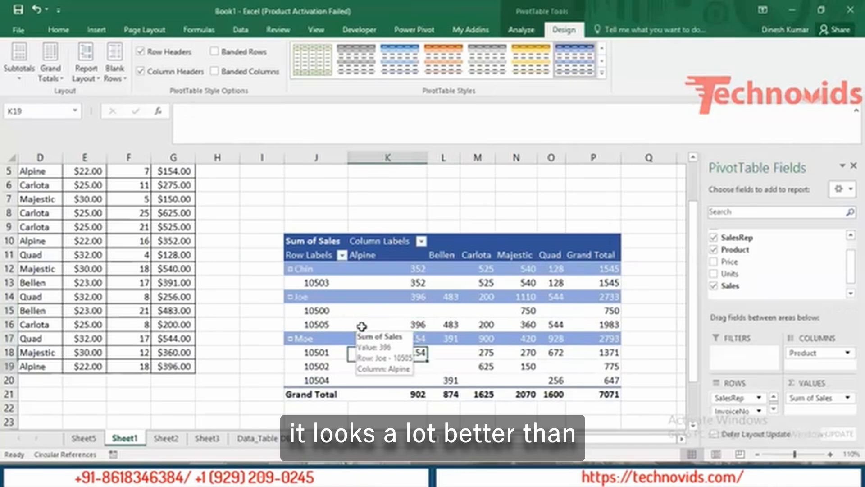
key("Down")
key("Down")
key("Down")
key("Down")
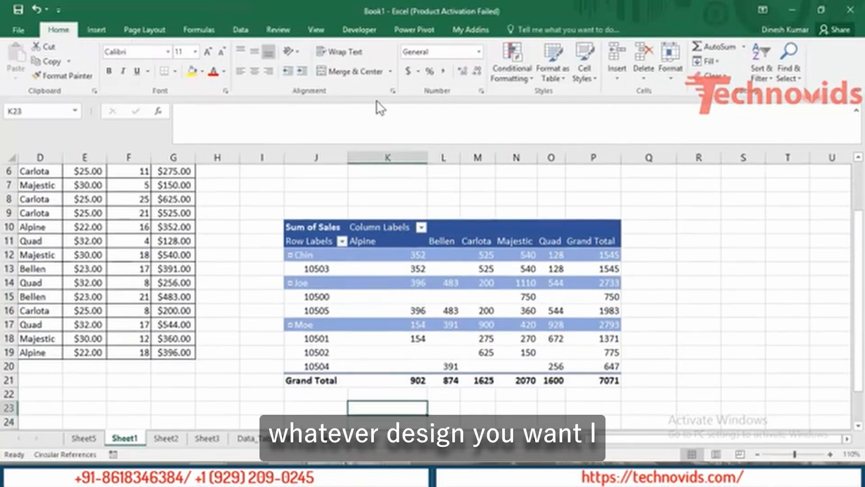
- Start a new PivotTable style and give its Header Row element an orange background fill
left_click(444, 283)
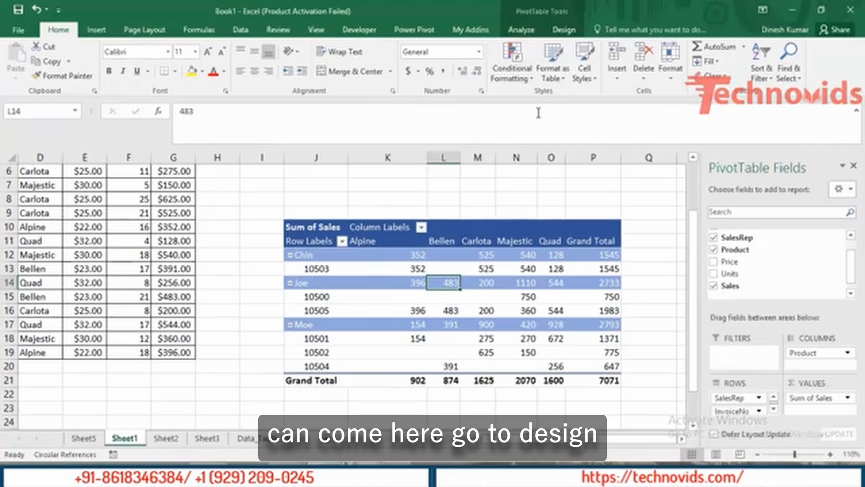
left_click(561, 29)
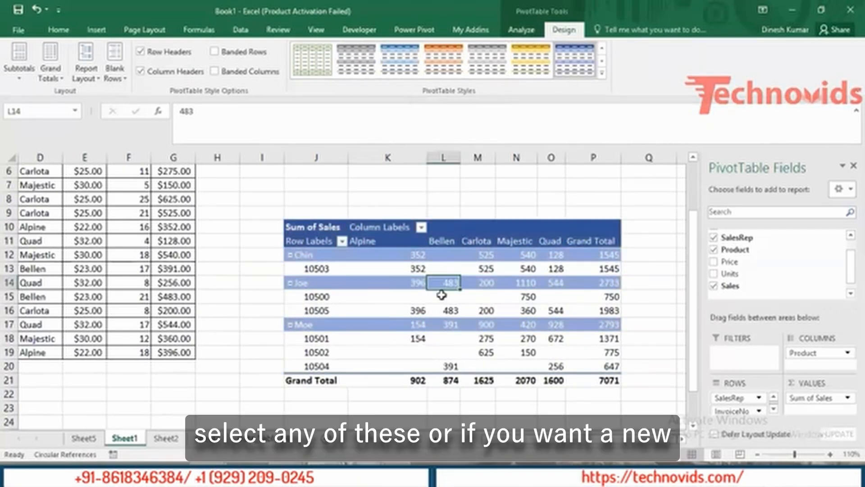
left_click(602, 73)
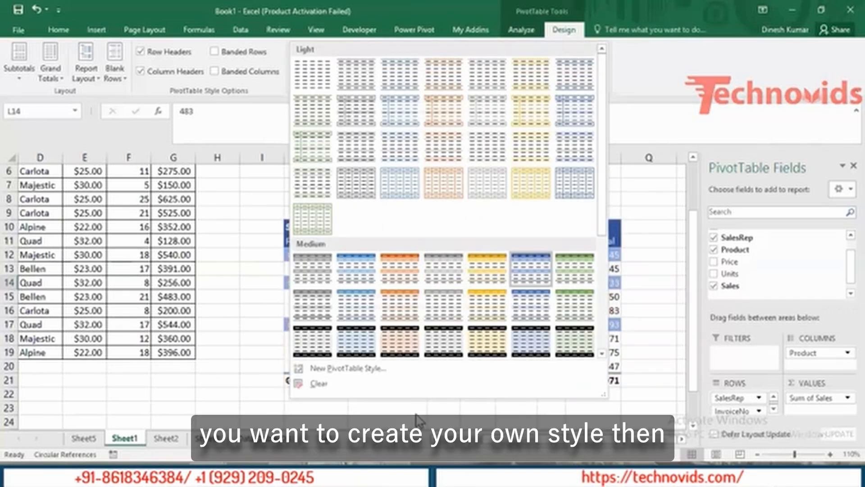
left_click(348, 371)
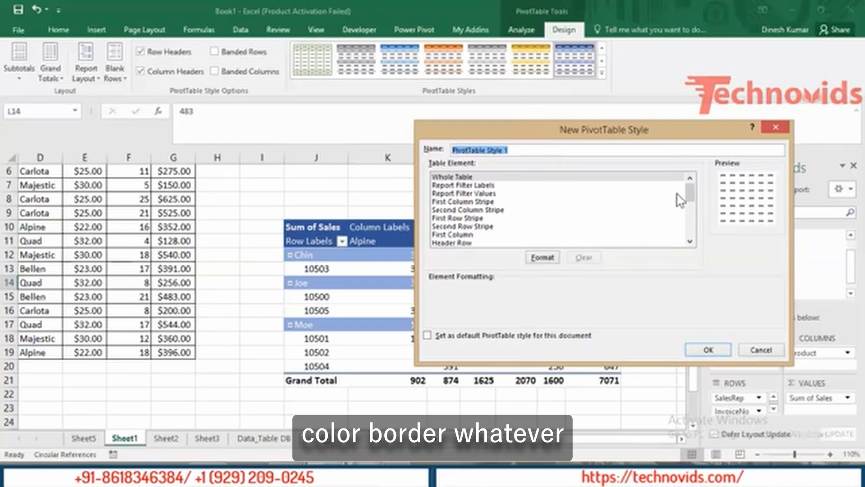
left_click(464, 242)
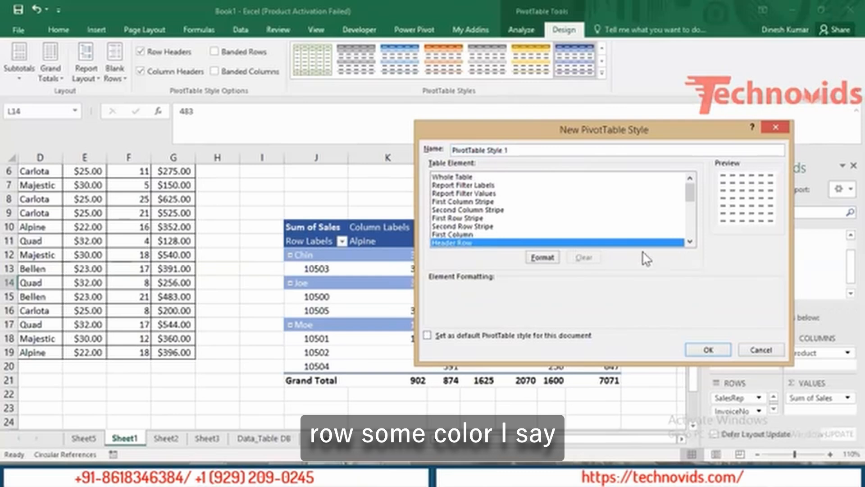
left_click(548, 261)
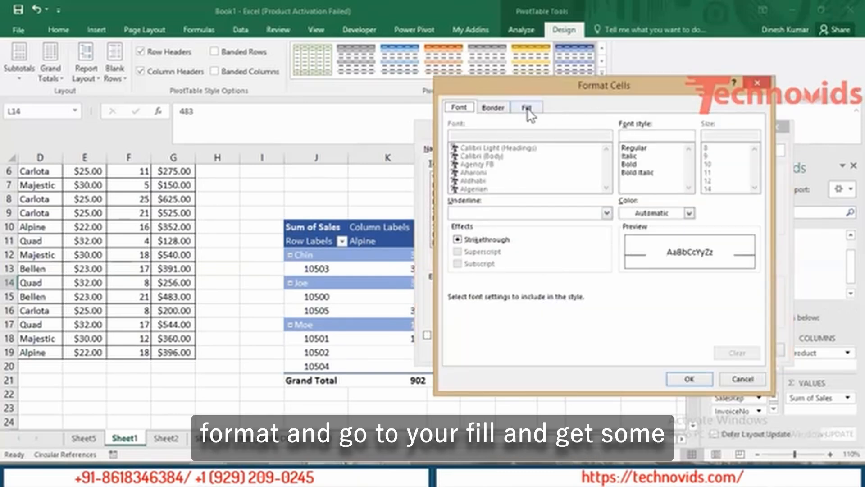
left_click(528, 111)
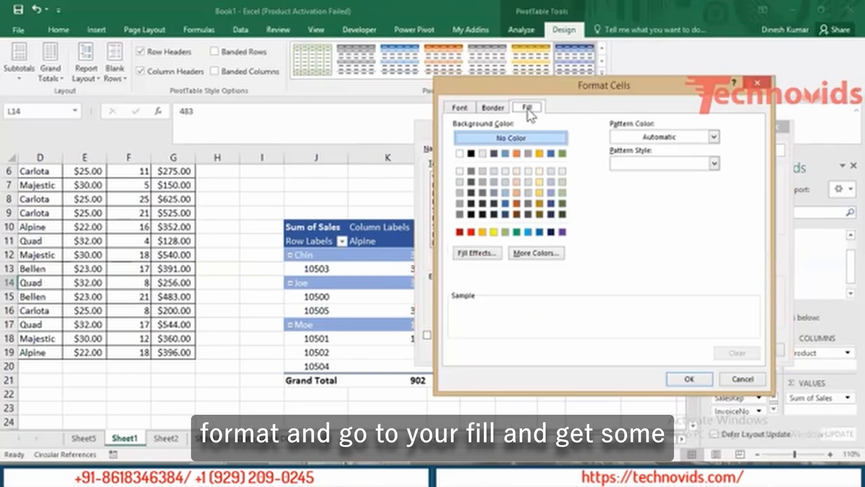
left_click(481, 231)
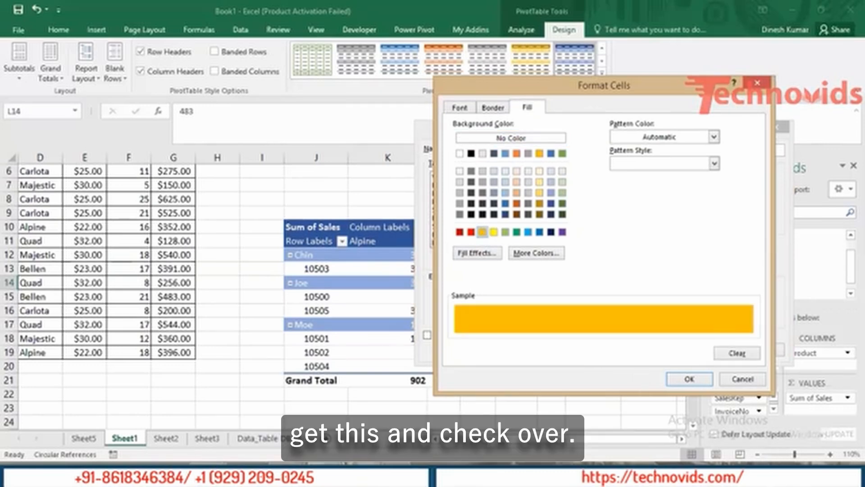
left_click(701, 380)
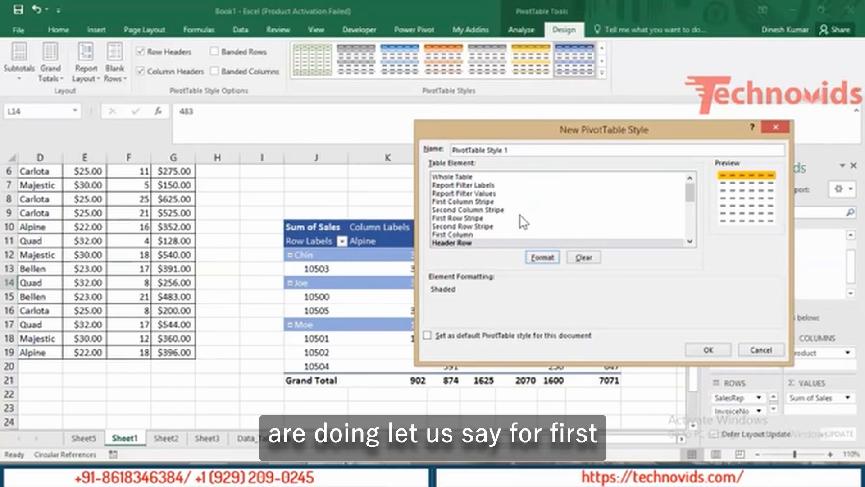
- Give the new style's First Column element a light green background fill, and discard the new style
left_click(456, 234)
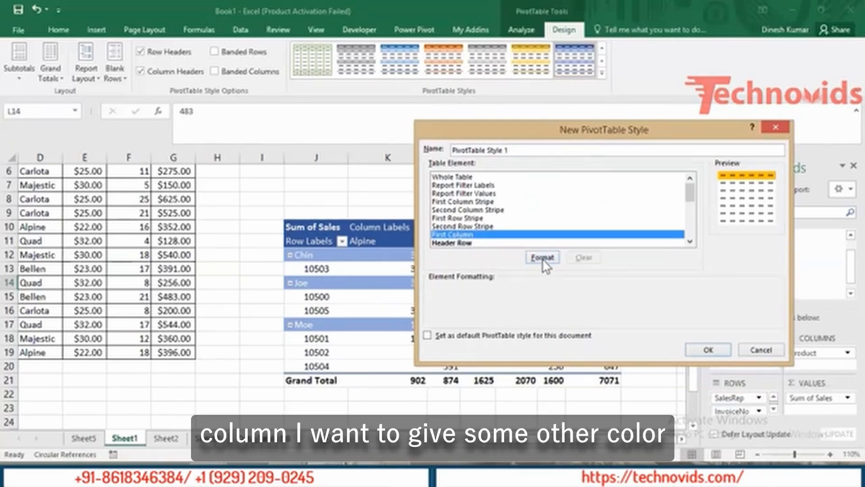
left_click(542, 257)
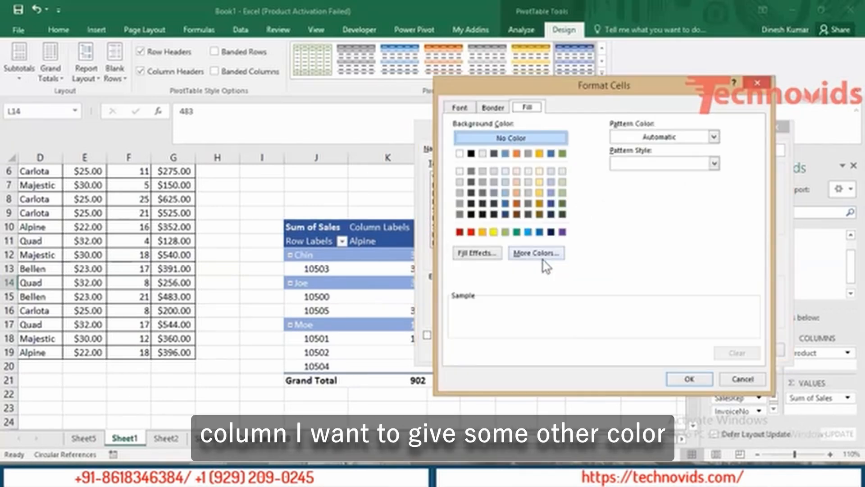
left_click(505, 232)
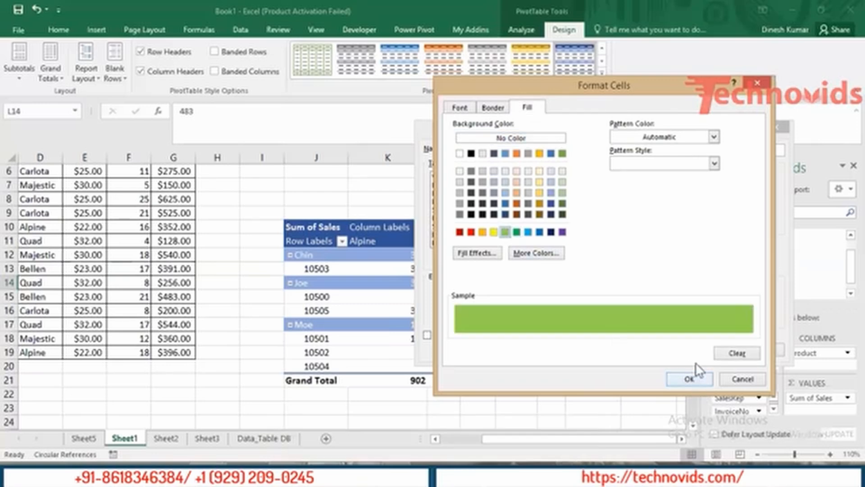
left_click(691, 377)
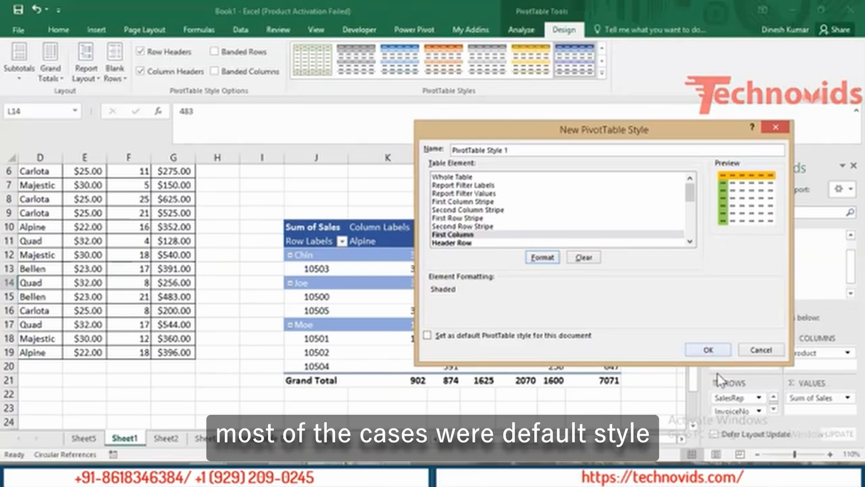
left_click(760, 351)
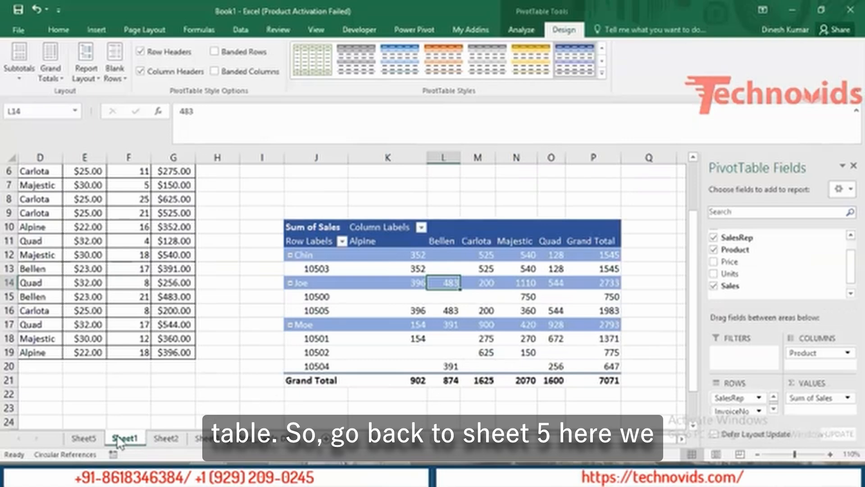
- Look over the sum, count and average of sales pivot tables on Sheet5, and return to the sheet's beginning
left_click(85, 441)
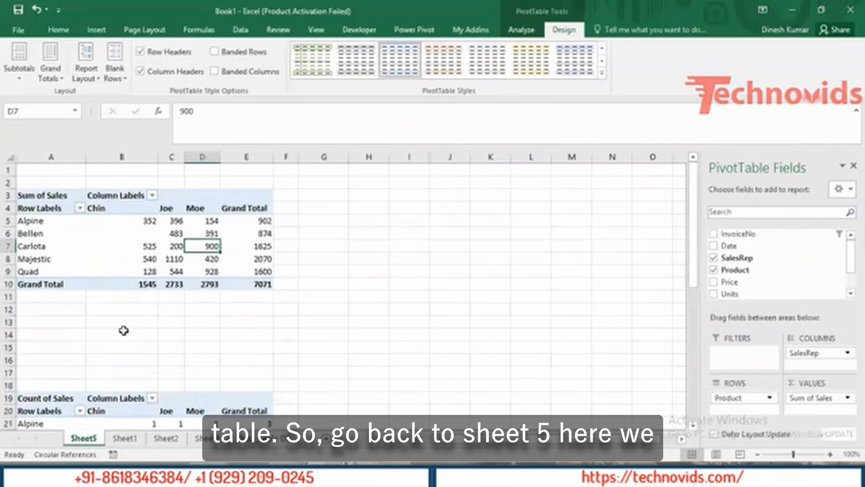
left_click(129, 410)
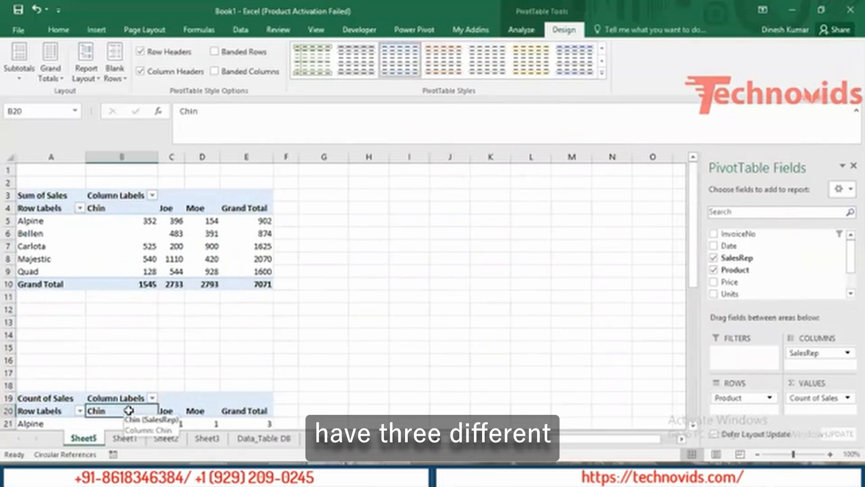
scroll(128, 410, "down", 3)
left_click(128, 410)
scroll(128, 410, "down", 2)
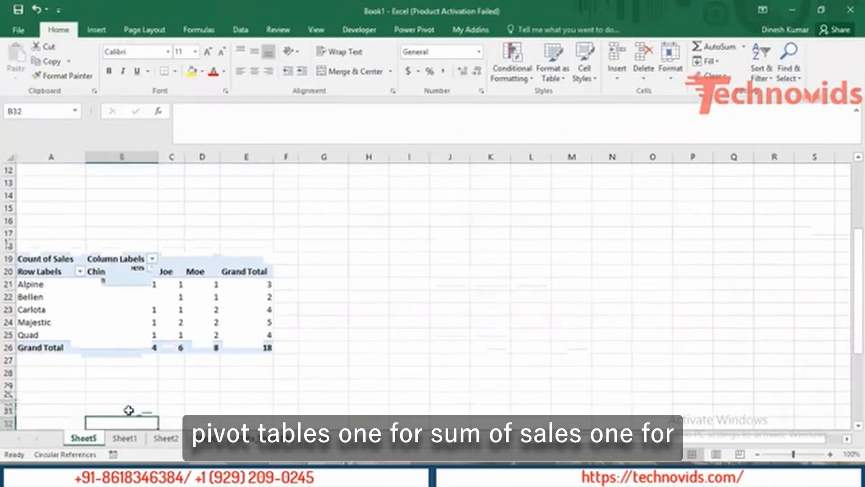
left_click(128, 410)
scroll(129, 410, "down", 1)
left_click(128, 410)
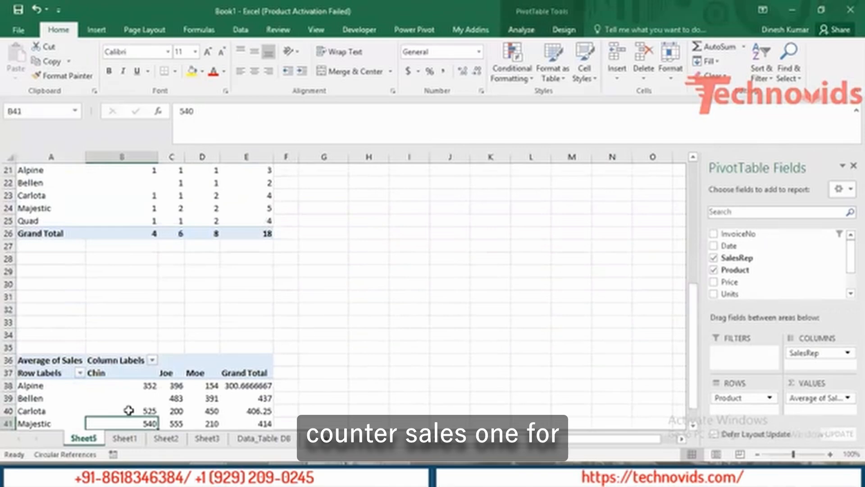
scroll(128, 410, "down", 1)
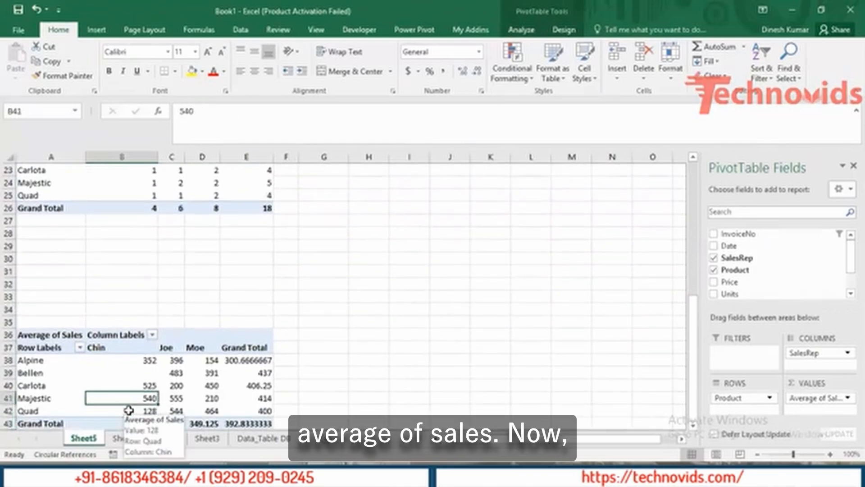
key("ctrl+Home")
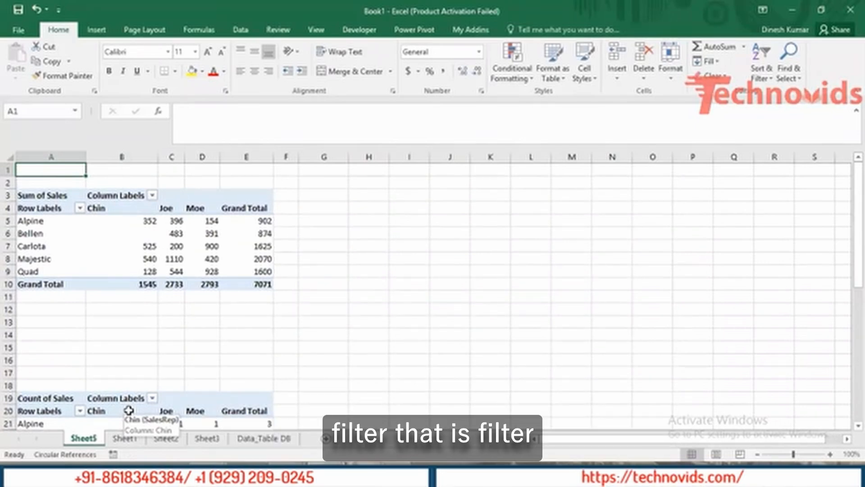
- Add InvoiceNo as a report filter to the Sum of Sales pivot table
key("Down")
key("Down")
key("Down")
key("Down")
key("Down")
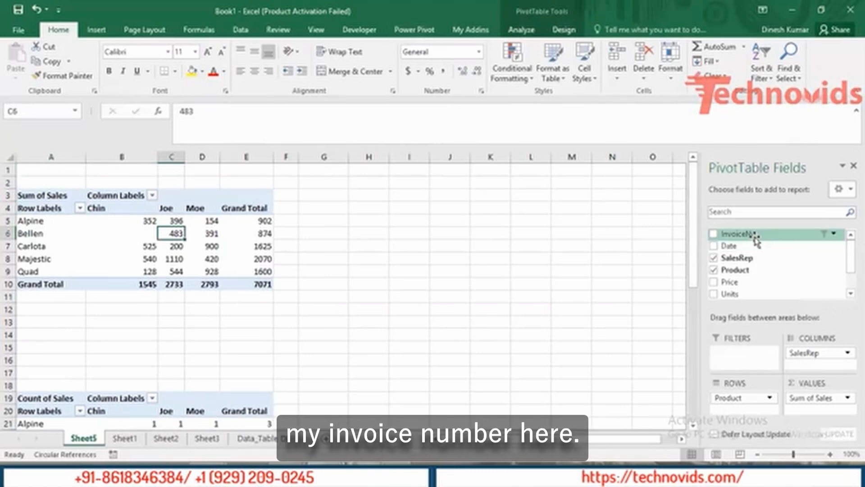
left_click_drag(752, 235, 746, 365)
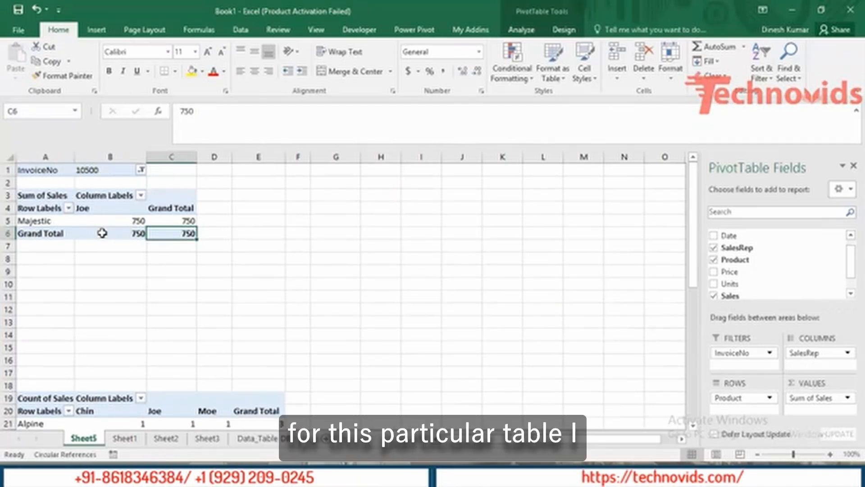
- Check whether the InvoiceNo filter also affects the Count of Sales and Average of Sales pivot tables
left_click(86, 388)
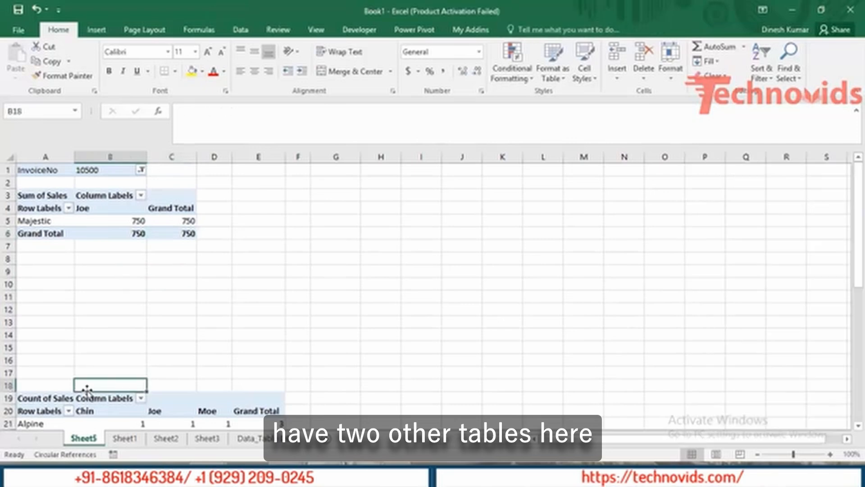
key("Down")
key("Down")
key("Down")
key("Down")
key("Down")
key("Down")
key("Down")
key("Down")
key("Down")
key("Down")
key("Down")
key("Down")
key("Down")
key("Down")
key("Down")
key("Down")
key("Down")
key("Down")
key("Down")
key("Down")
key("Down")
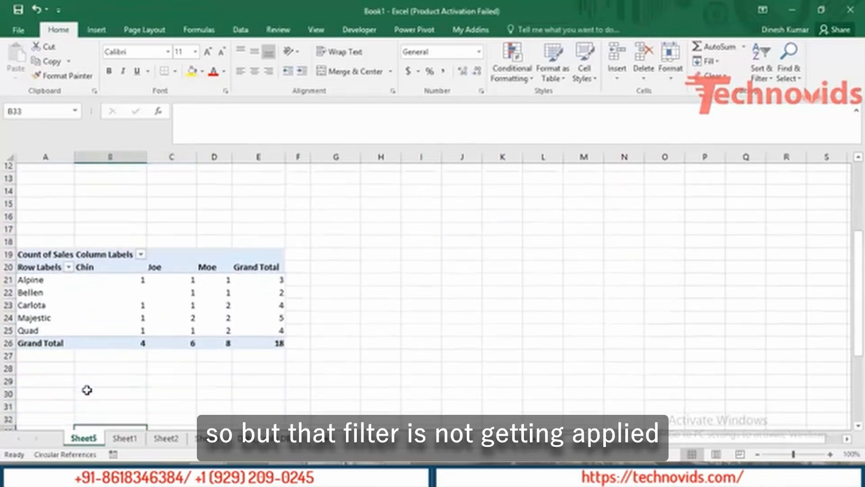
key("Down")
key("Down")
key("Down")
key("Down")
key("Down")
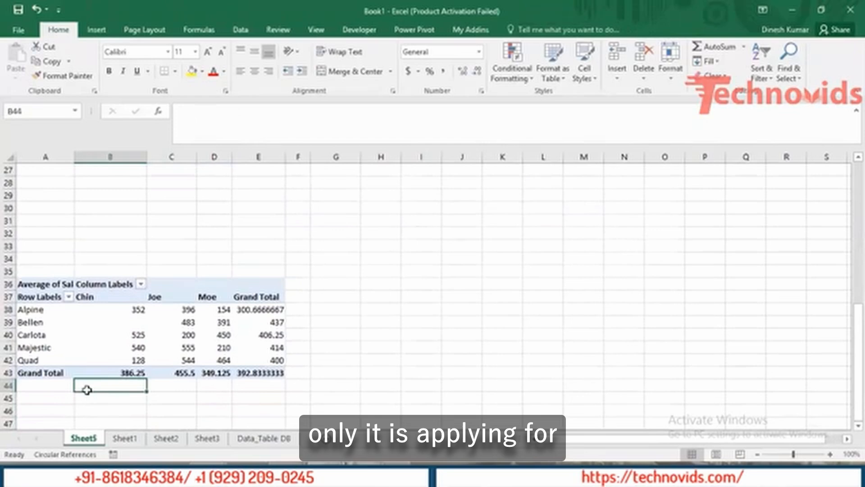
key("ctrl+Home")
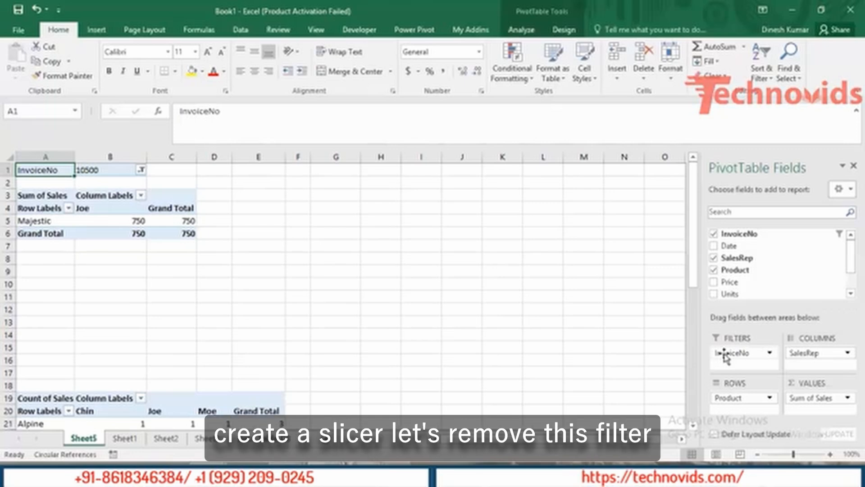
- Remove the InvoiceNo report filter from the Sum of Sales pivot table
left_click_drag(734, 353, 761, 257)
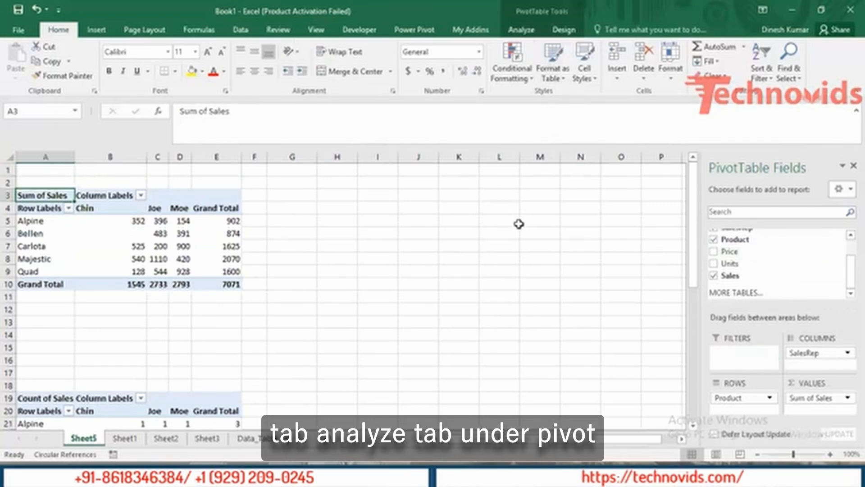
- Insert an InvoiceNo slicer for the Sum of Sales pivot table and move it up to start near row 2
left_click(178, 233)
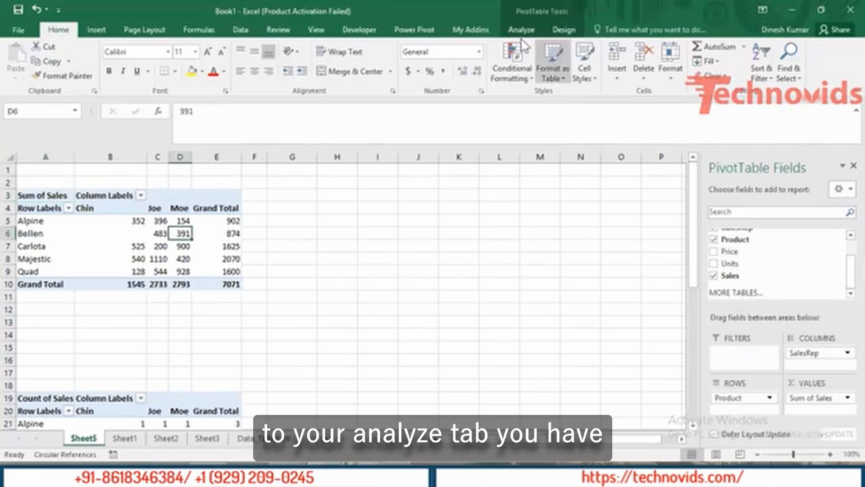
left_click(512, 27)
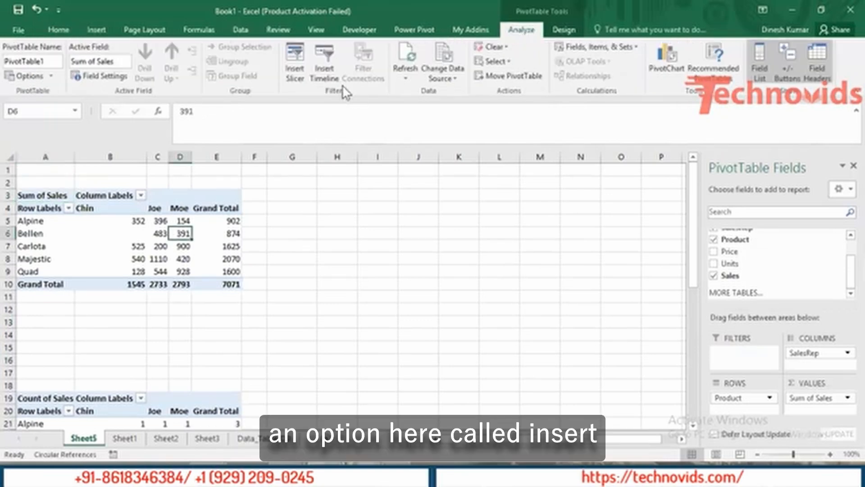
left_click(294, 59)
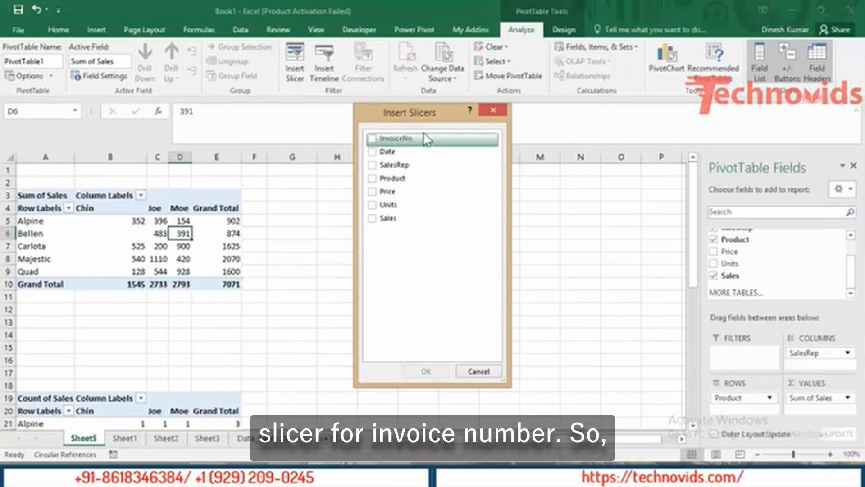
left_click(371, 139)
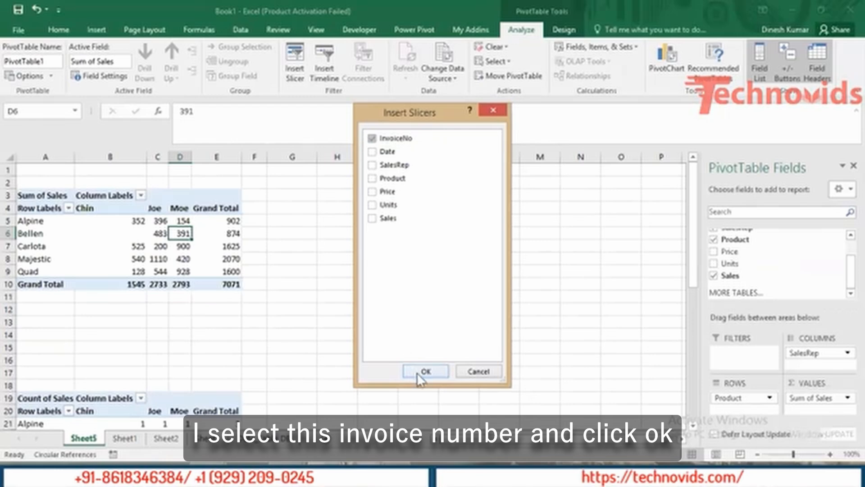
left_click(426, 370)
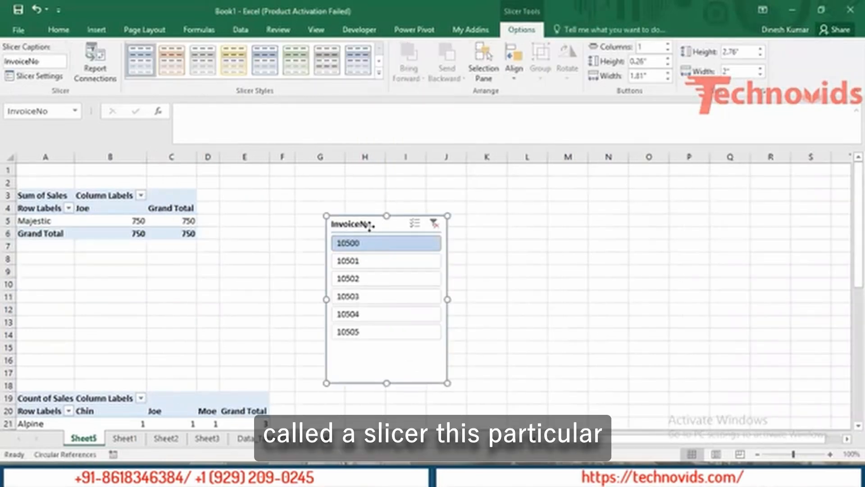
left_click_drag(370, 226, 385, 191)
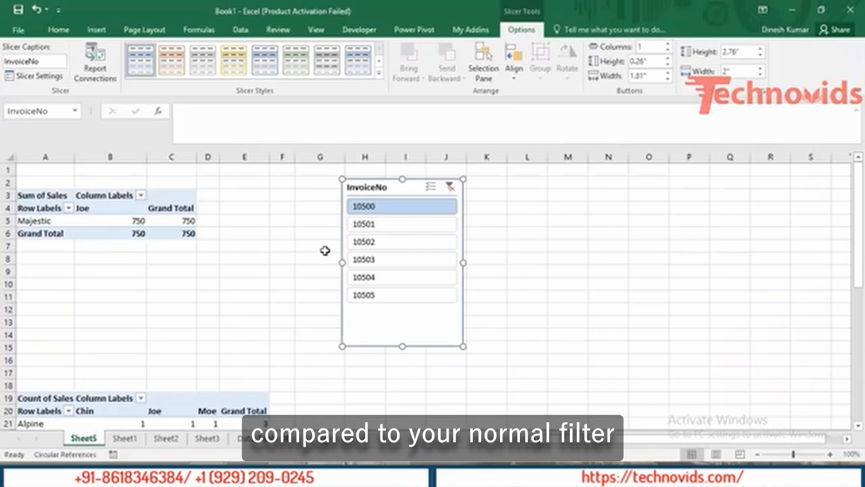
- Filter the Sum of Sales pivot table by the second through fifth invoice numbers one at a time, and clear the slicer filter
left_click(425, 227)
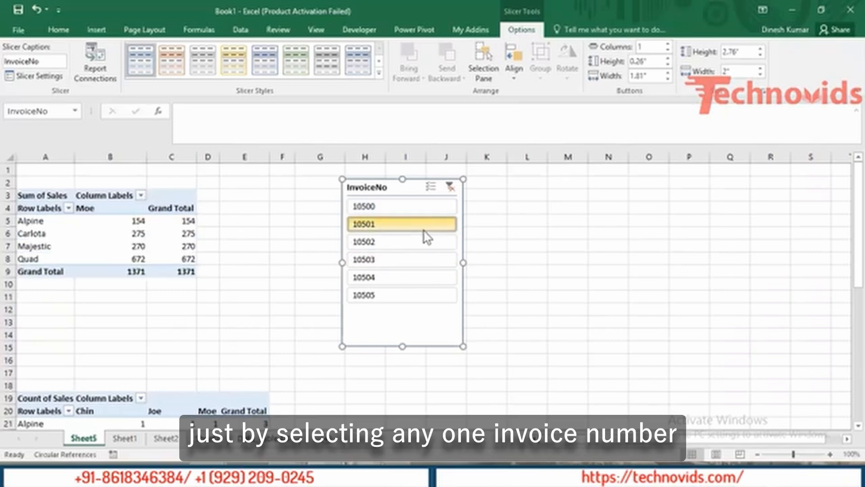
left_click(379, 238)
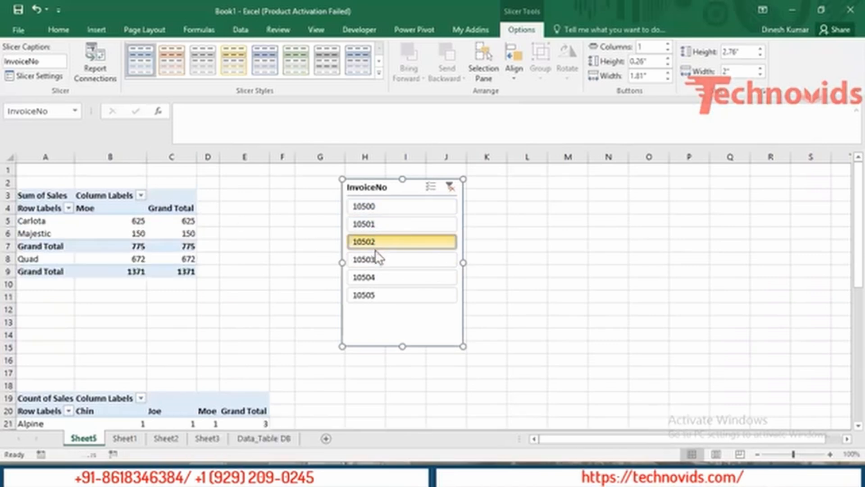
left_click(375, 255)
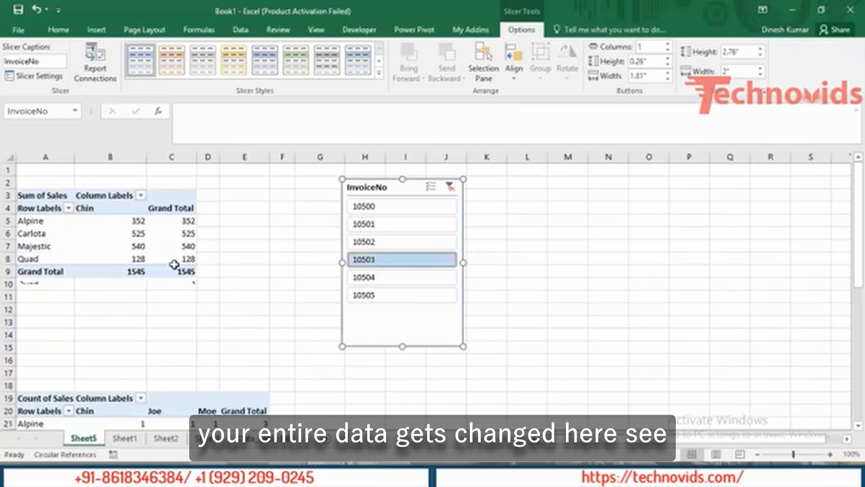
left_click(370, 278)
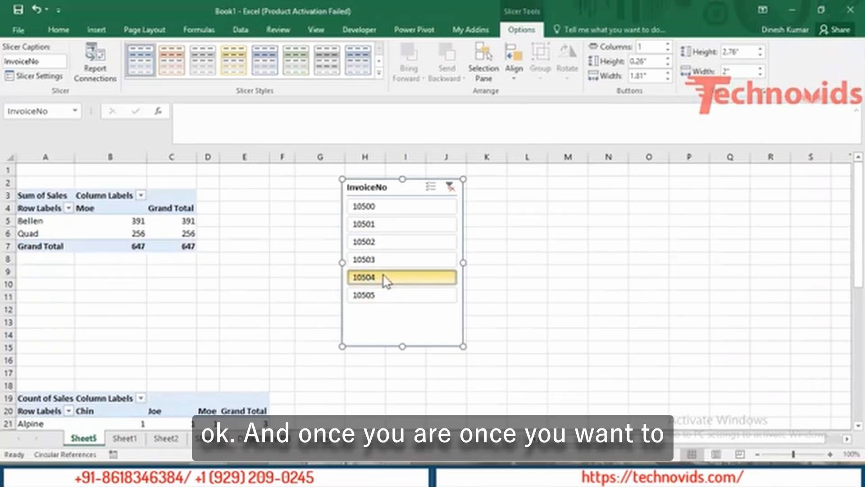
left_click(449, 186)
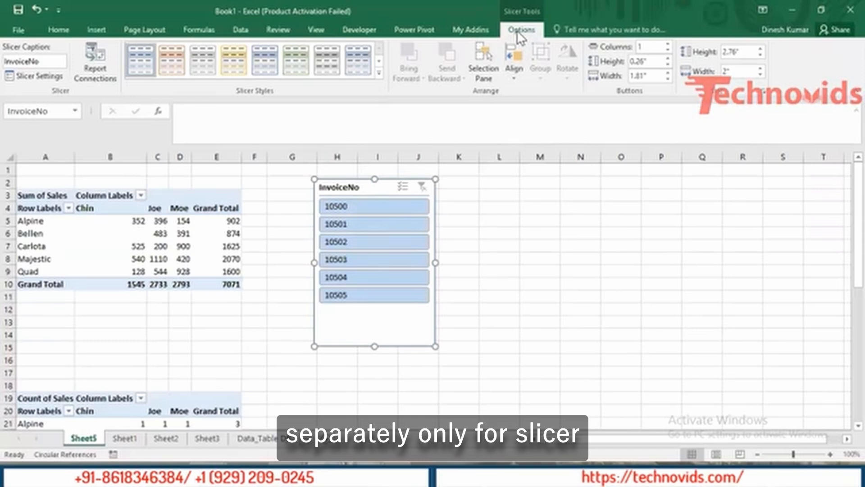
- Try several dark styles on the InvoiceNo slicer, apply the dark blue one, and filter by the first invoice number
left_click(380, 72)
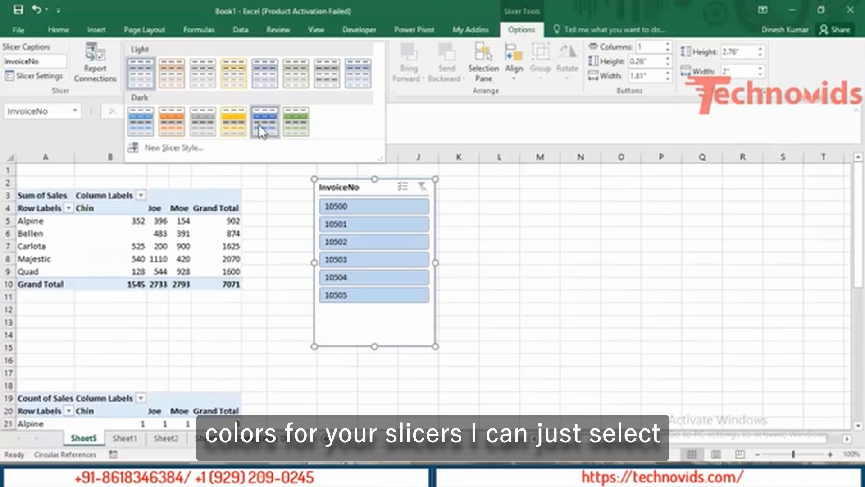
left_click(261, 130)
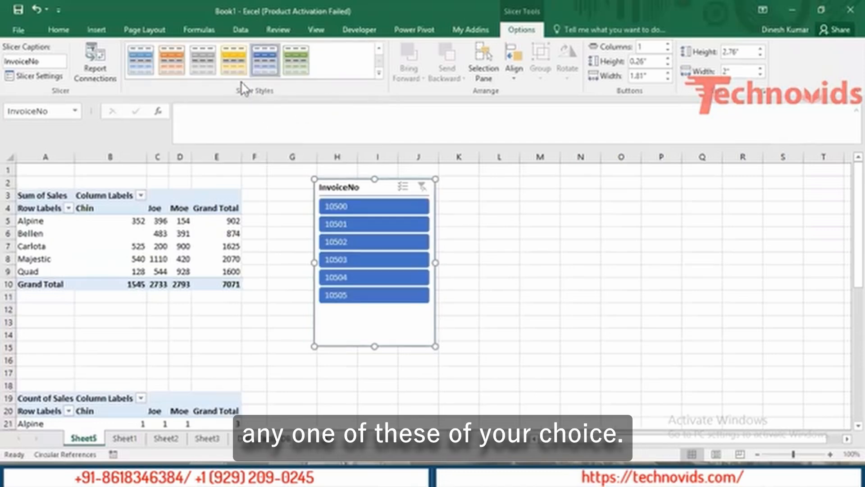
left_click(288, 64)
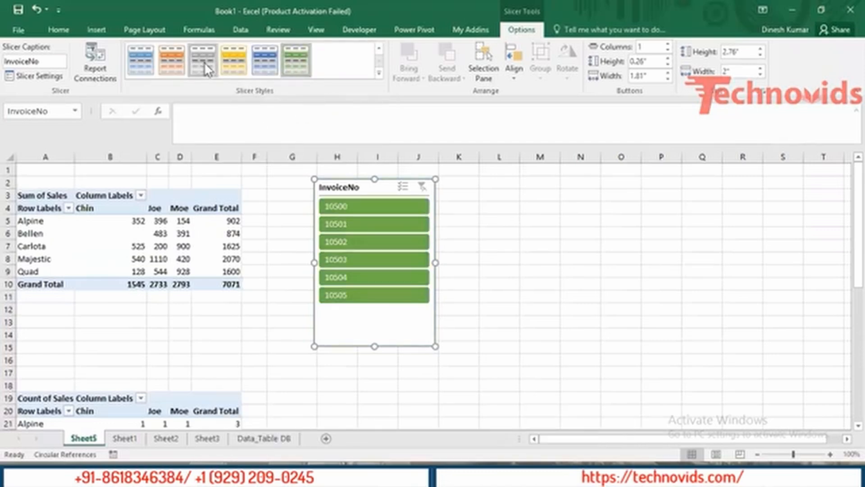
left_click(145, 64)
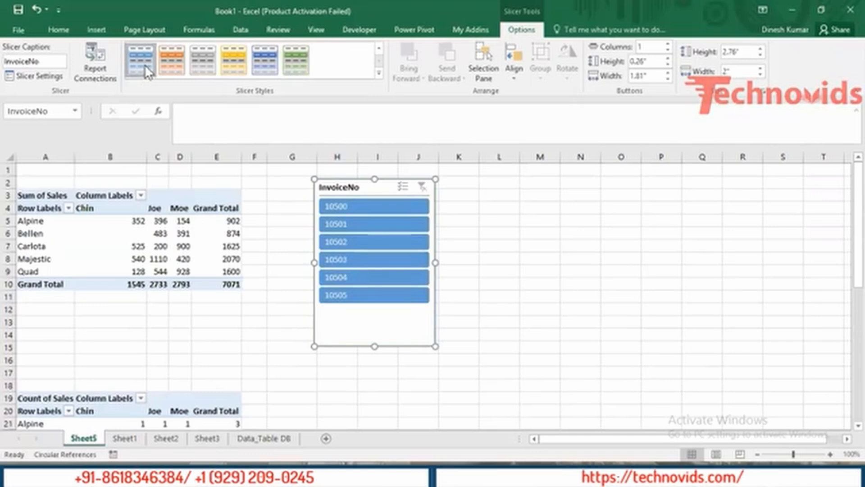
left_click(174, 64)
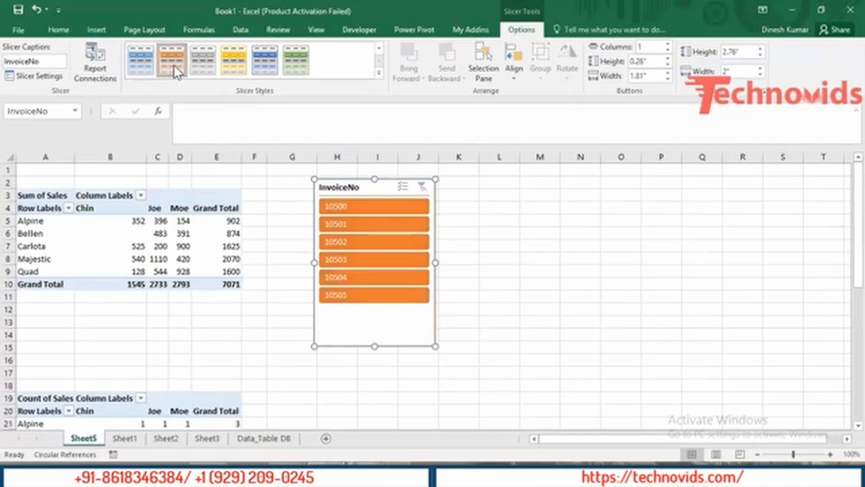
left_click(211, 64)
left_click(259, 72)
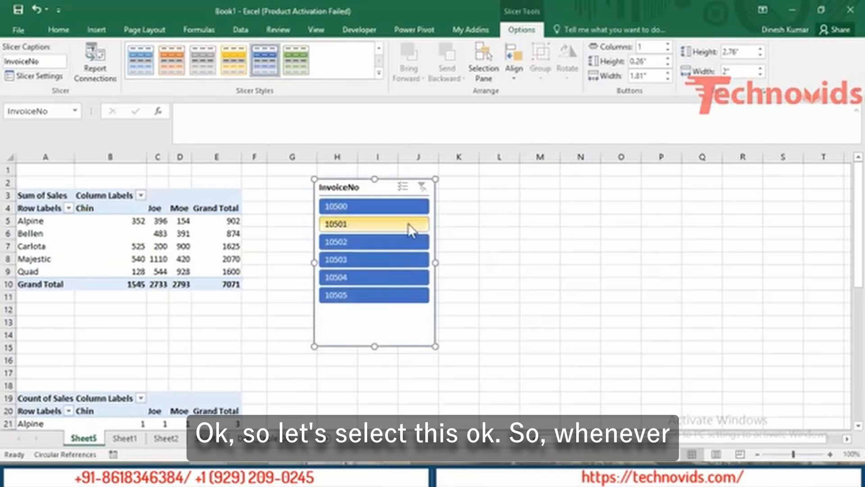
left_click(398, 211)
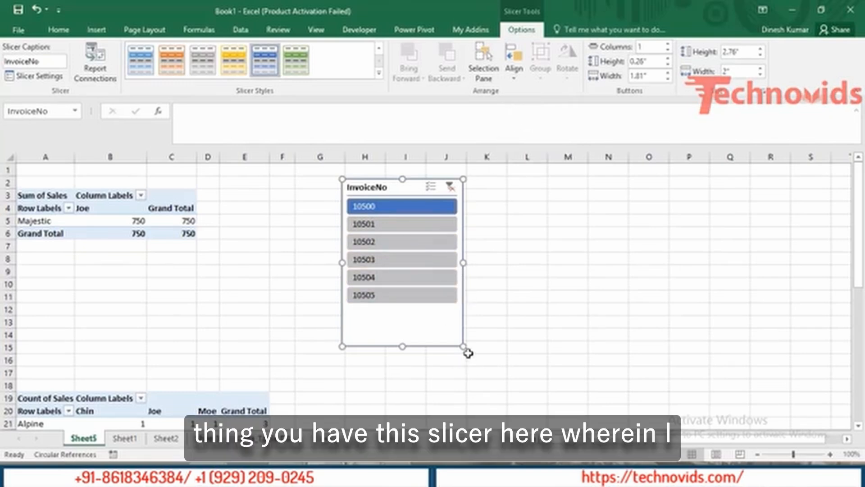
- Resize the InvoiceNo slicer to about 3.35" wide and 2.59" high, and arrange its buttons in 2 columns
left_click_drag(464, 346, 545, 336)
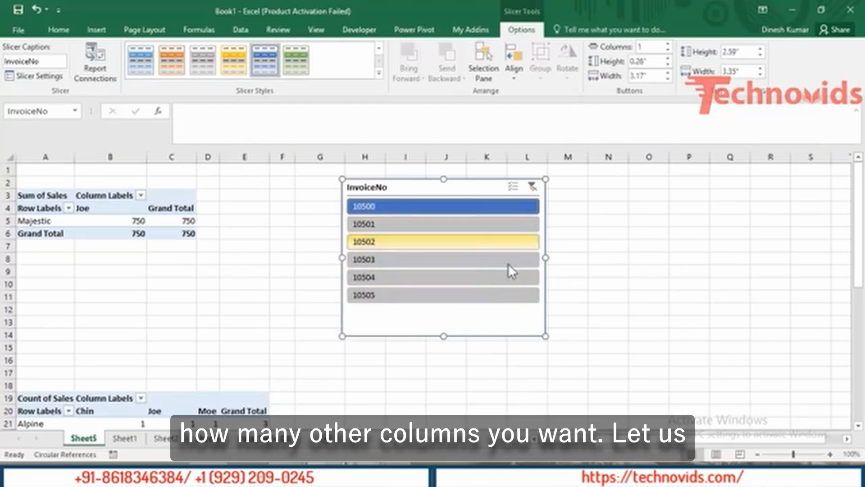
left_click(651, 47)
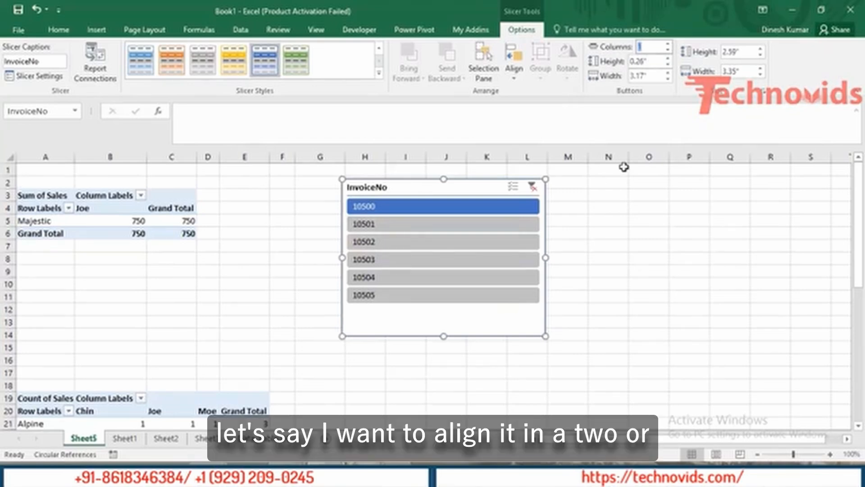
type("2")
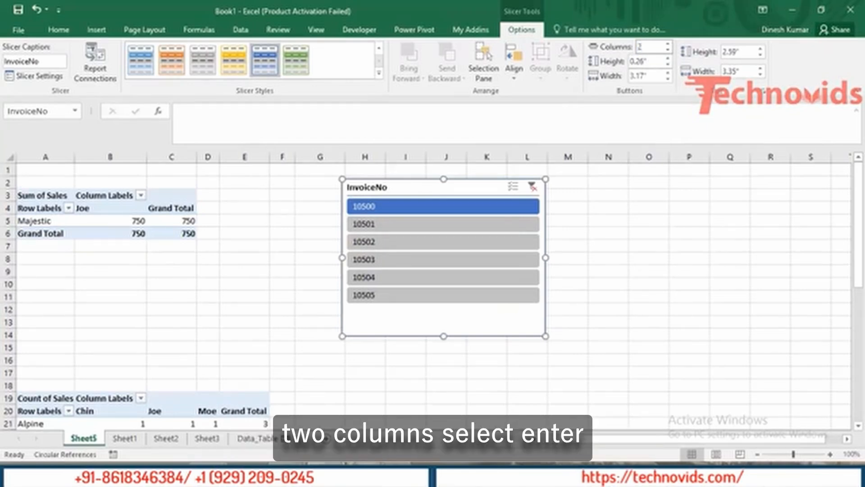
key("Return")
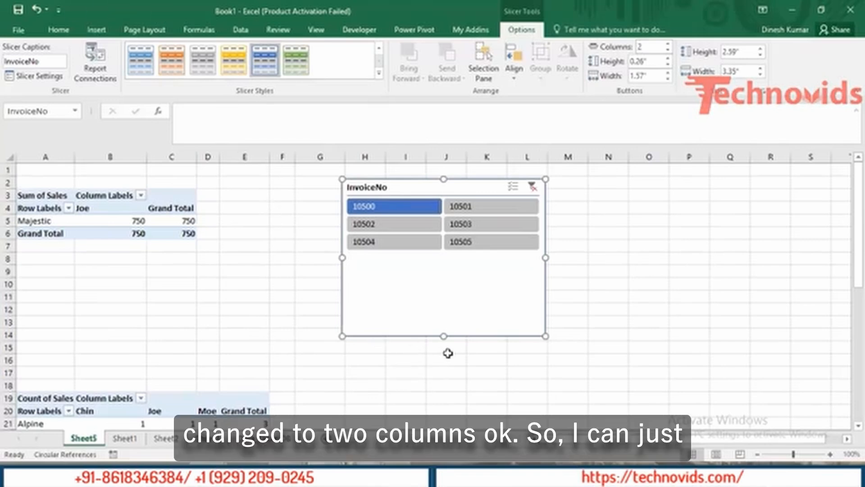
- Shorten the InvoiceNo slicer to about 1.38" high, move it closer to the Sum of Sales pivot table, and clear its filter
left_click_drag(443, 335, 443, 262)
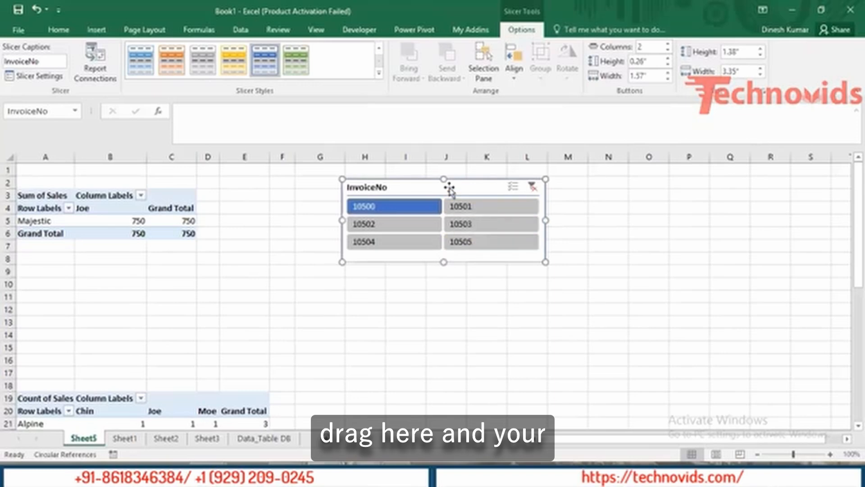
left_click_drag(415, 191, 317, 189)
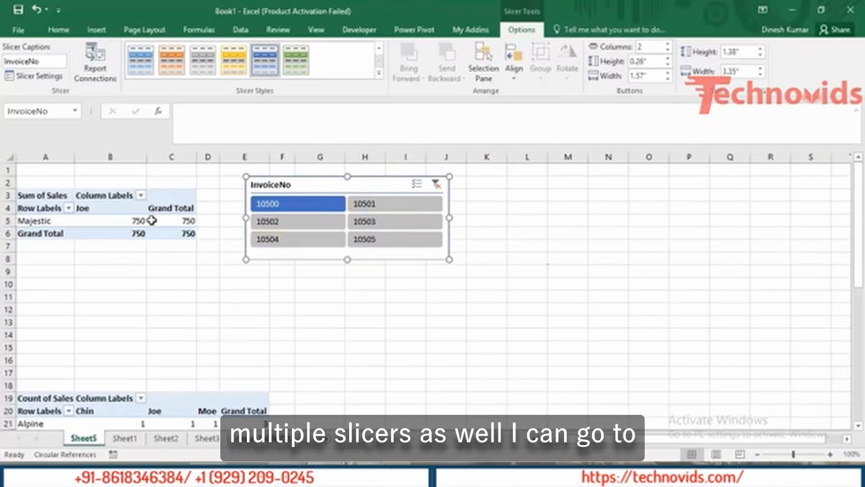
left_click(436, 186)
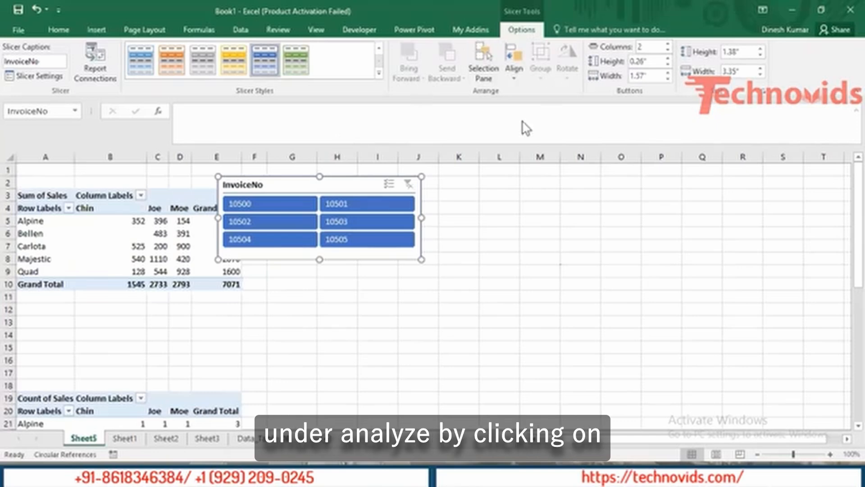
- Insert a Date slicer for the Sum of Sales pivot table, and delete that slicer again
left_click(114, 247)
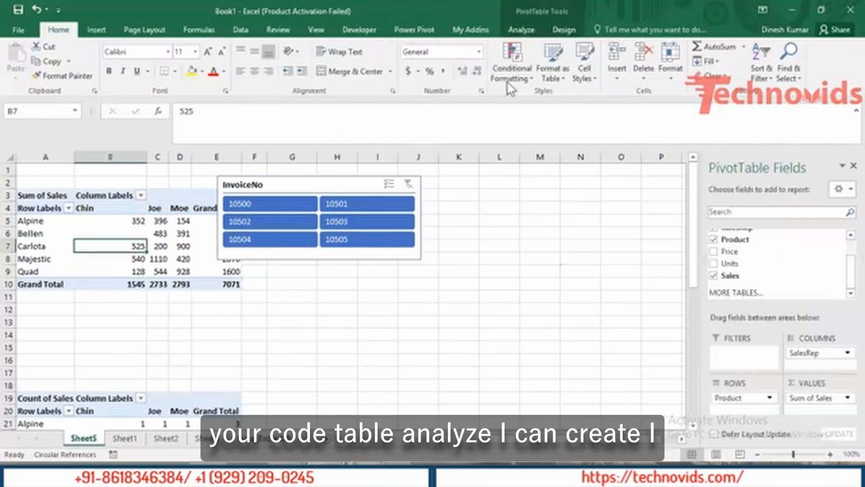
left_click(519, 29)
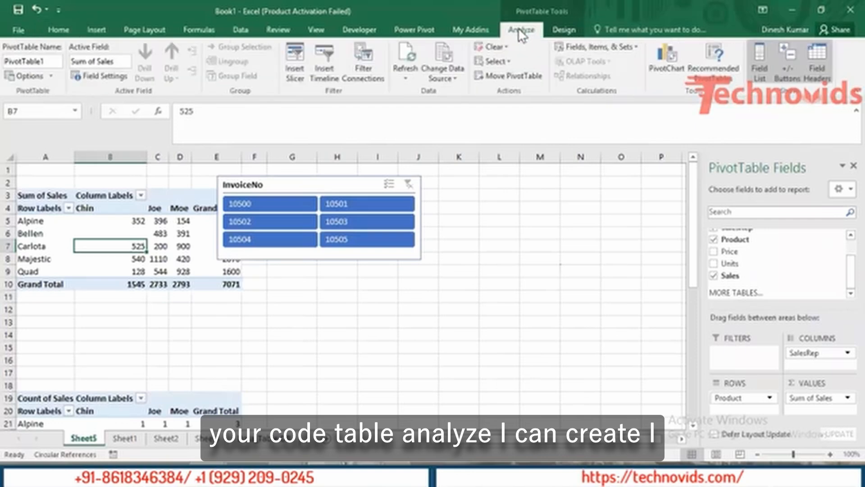
left_click(298, 73)
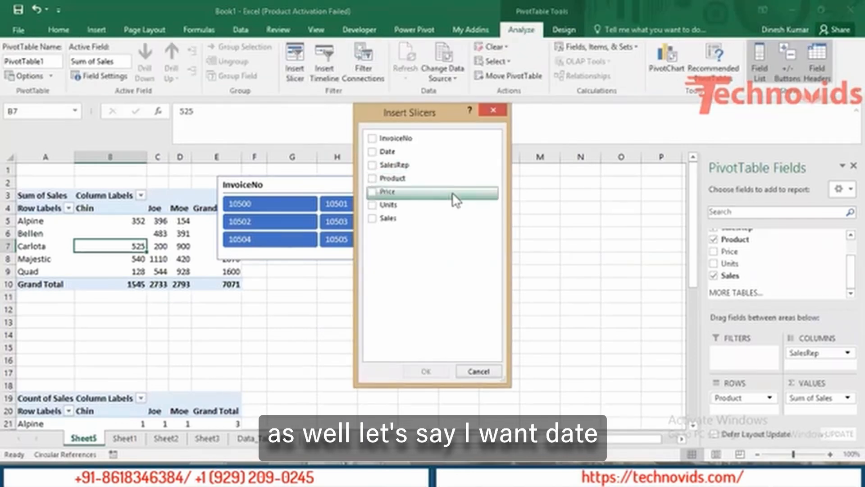
left_click(371, 151)
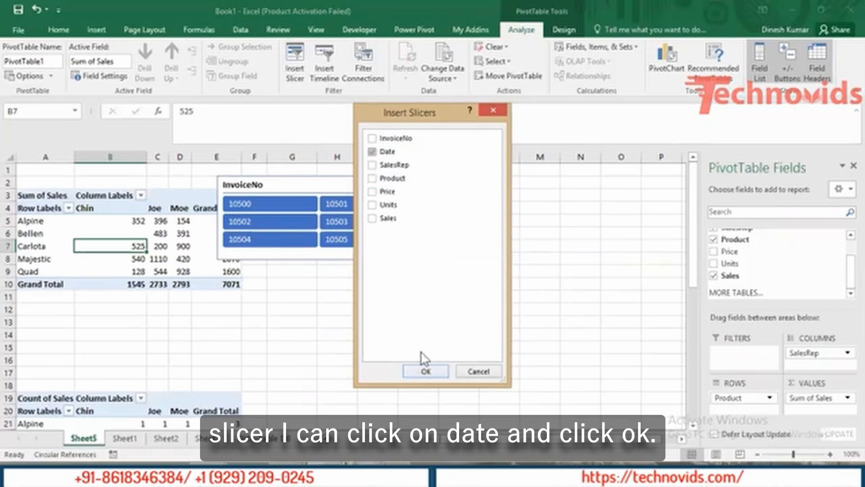
left_click(426, 371)
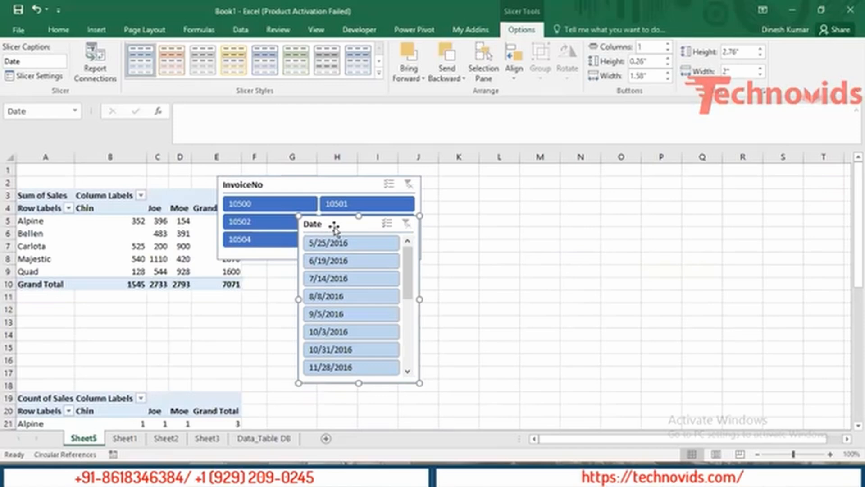
key("Delete")
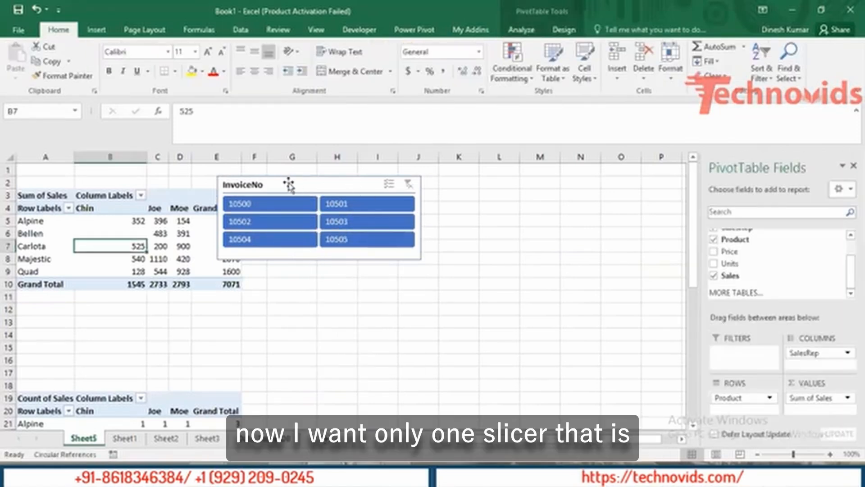
- Move the InvoiceNo slicer clear of the Sum of Sales pivot table and filter by the first invoice number
left_click_drag(288, 185, 336, 187)
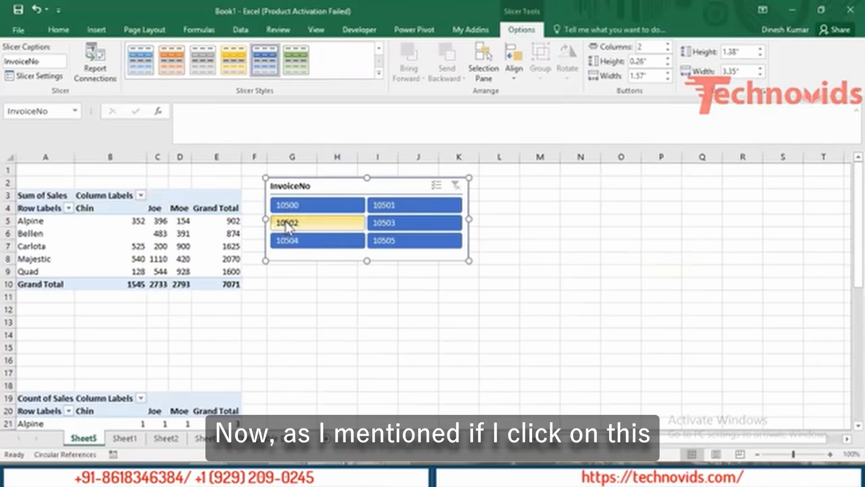
left_click(304, 208)
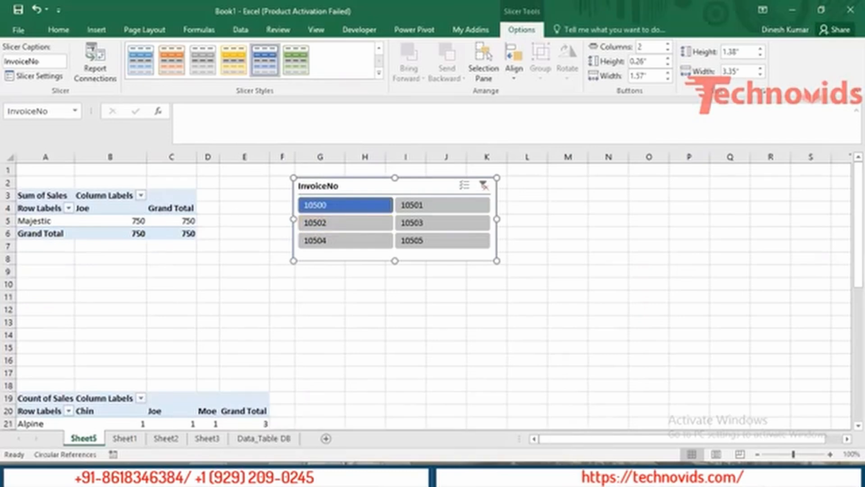
- Look over the Count of Sales and Average of Sales pivot tables beneath the Sum of Sales pivot table
left_click(155, 415)
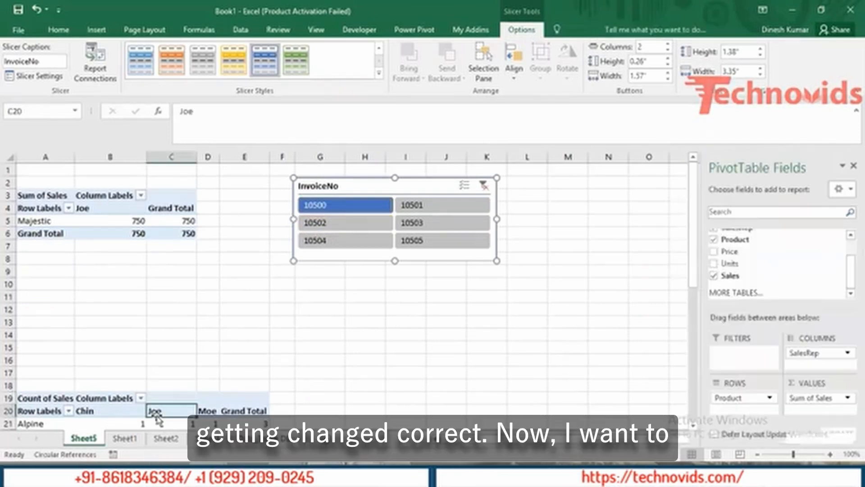
scroll(170, 412, "down", 4)
left_click(157, 419)
key("Down")
key("Down")
key("Down")
key("Down")
key("Down")
key("Down")
key("Down")
key("Down")
key("Down")
key("Down")
key("Down")
key("Down")
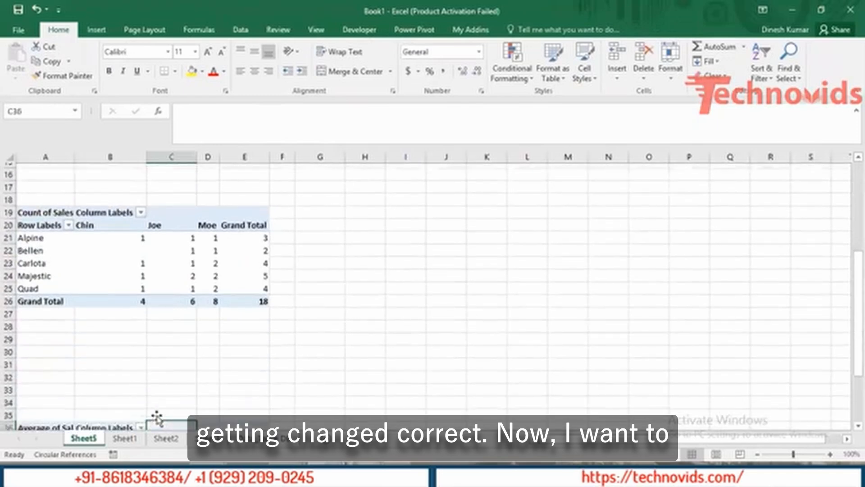
key("Up")
key("Up")
key("Up")
key("Up")
key("Up")
key("Up")
key("Up")
key("Up")
key("Up")
key("Up")
key("Up")
key("Up")
key("Up")
key("Up")
key("Up")
key("Up")
key("Up")
key("Up")
key("Up")
key("Up")
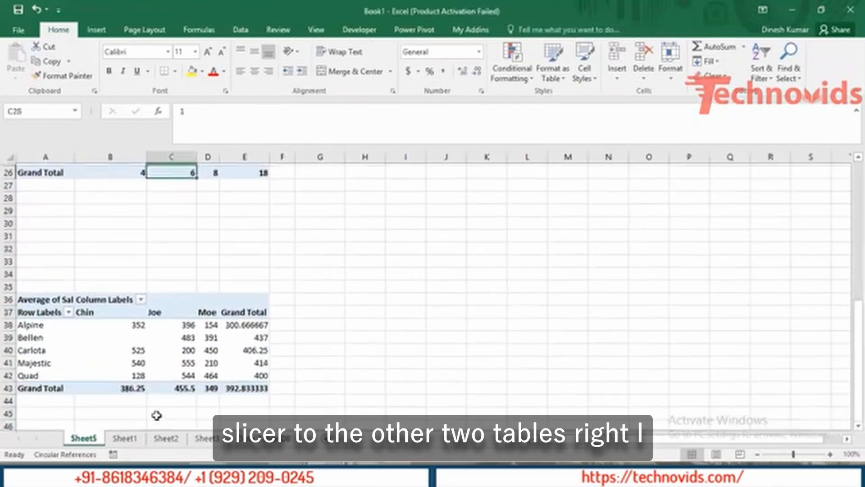
key("Right")
key("Down")
key("Left")
key("Down")
key("Down")
key("Down")
key("Down")
key("Down")
key("Down")
key("Down")
key("Down")
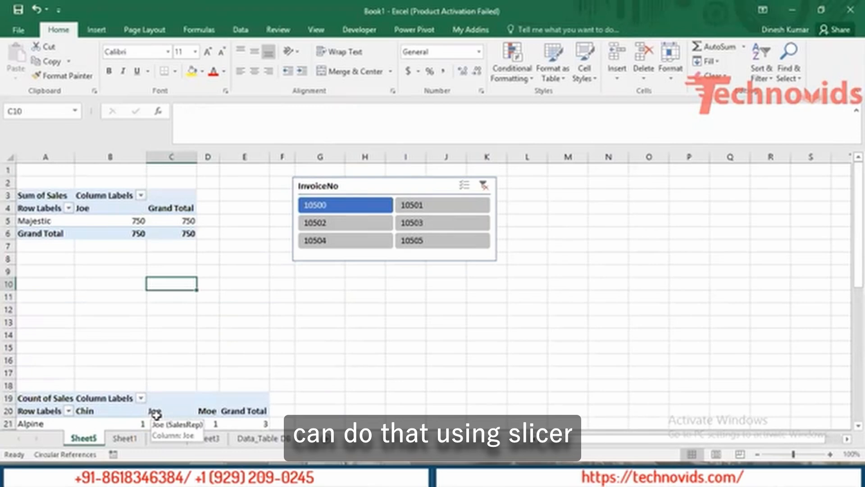
- Connect the Count of Sales pivot table to the InvoiceNo slicer through its filter connections
key("Down")
key("Down")
key("Down")
key("Down")
key("Down")
key("Down")
key("Down")
key("Down")
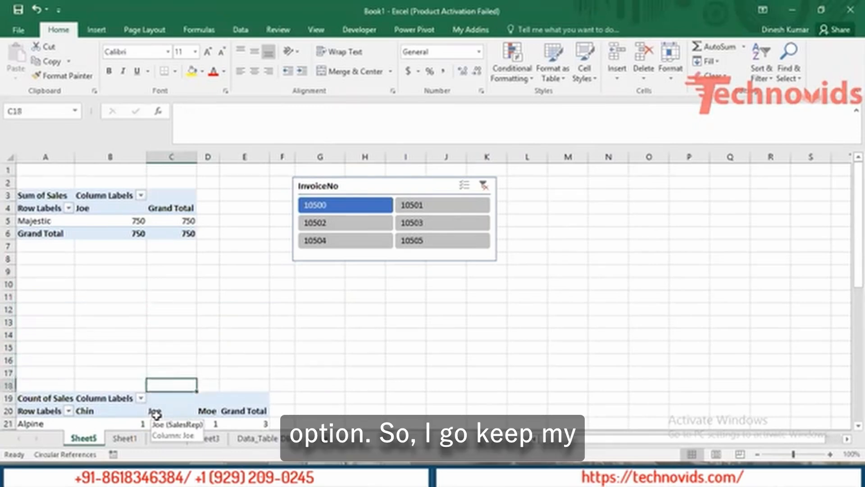
key("Down")
key("Down")
key("Down")
key("Down")
key("Down")
key("Down")
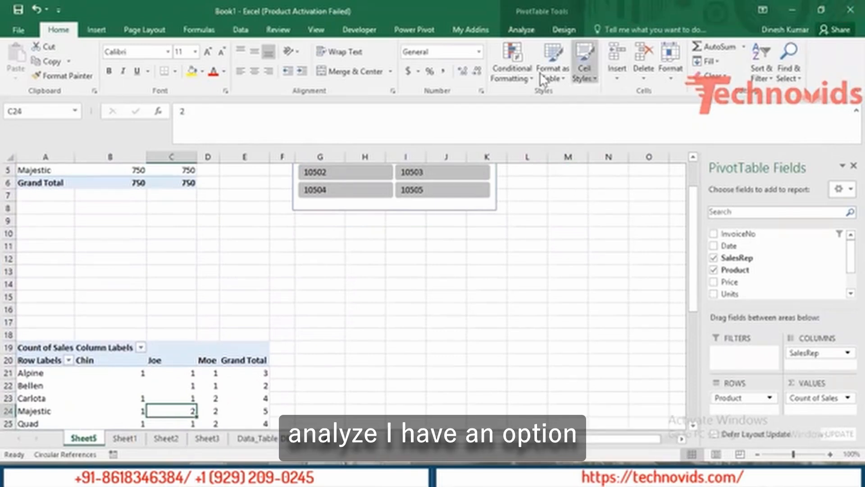
left_click(521, 30)
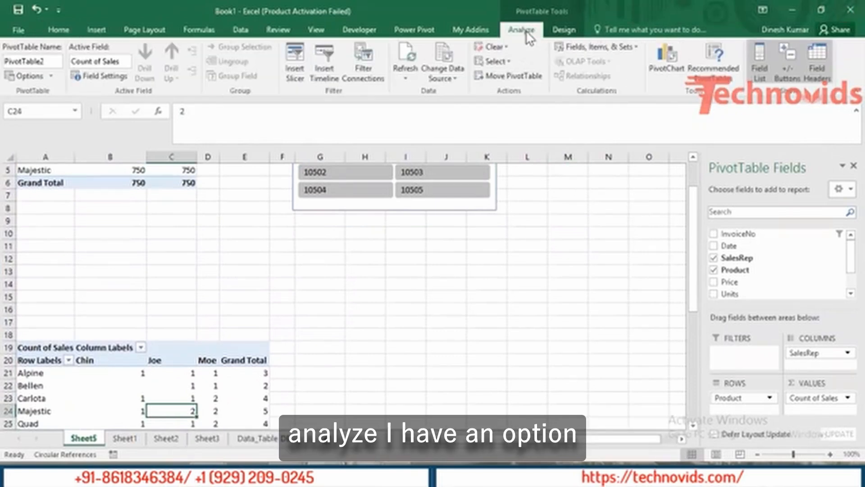
left_click(366, 67)
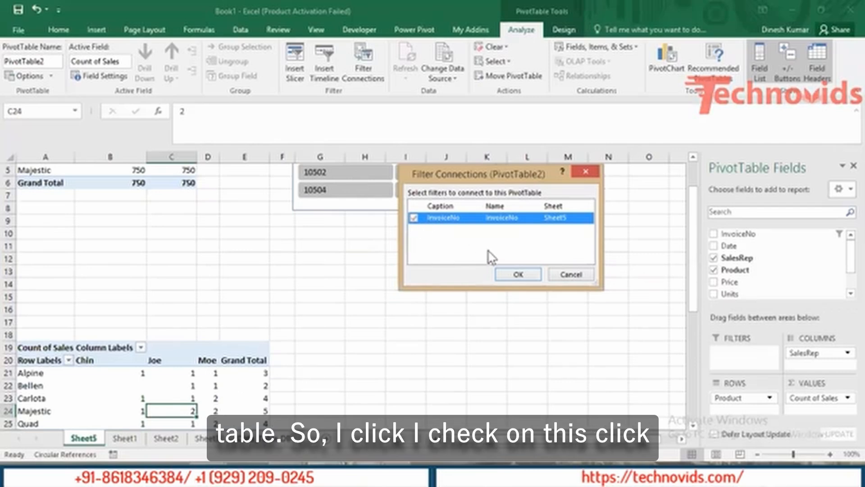
left_click(518, 274)
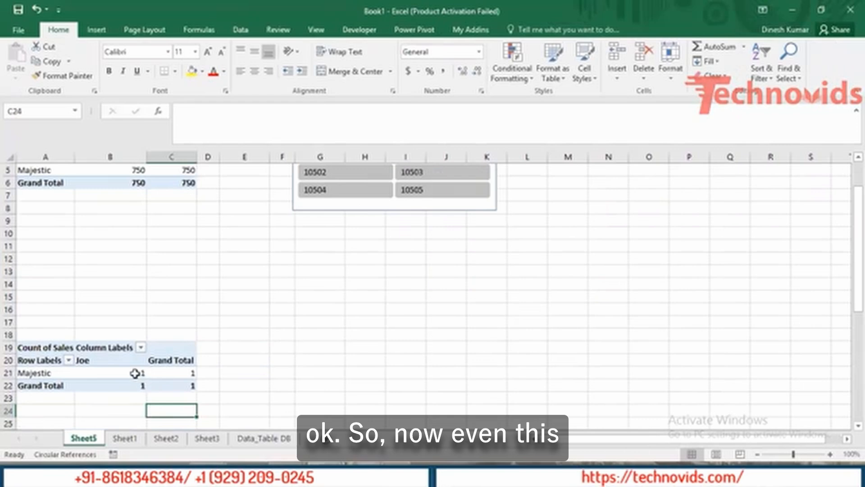
- Connect the Average of Sales pivot table to the InvoiceNo slicer through its filter connections
left_click(134, 373)
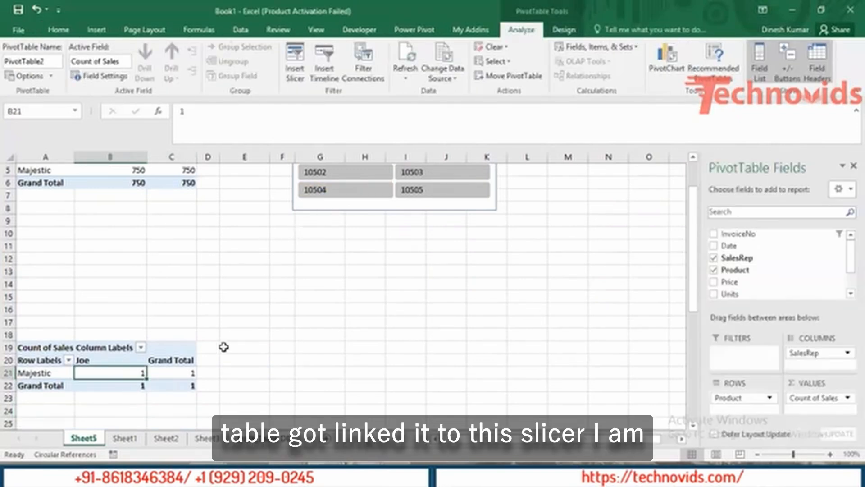
key("Down")
key("Down")
key("Down")
key("Down")
key("Down")
key("Down")
key("Down")
key("Down")
key("Down")
key("Down")
key("Down")
key("Down")
key("Down")
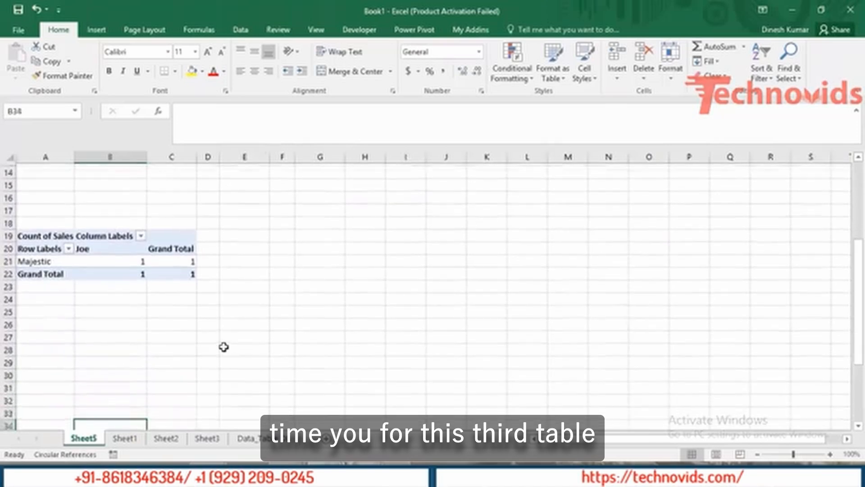
key("Down")
key("Down")
key("Down")
key("Down")
key("Down")
key("Down")
key("Down")
key("Down")
key("Down")
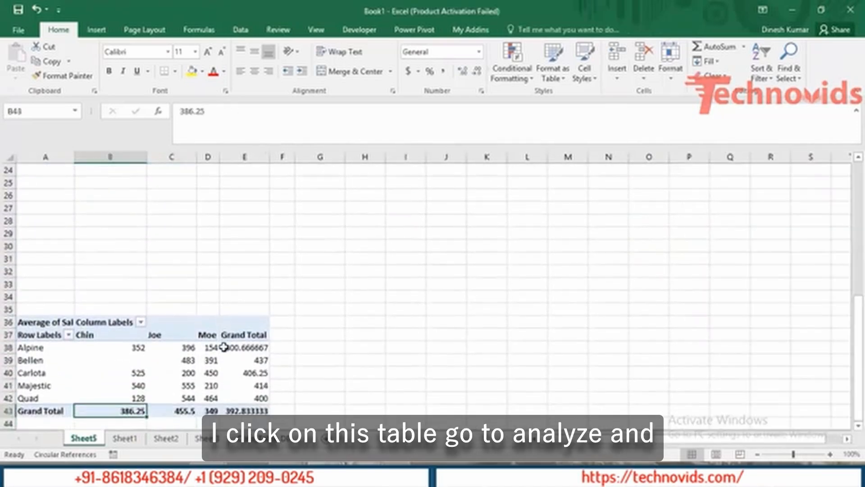
left_click(187, 373)
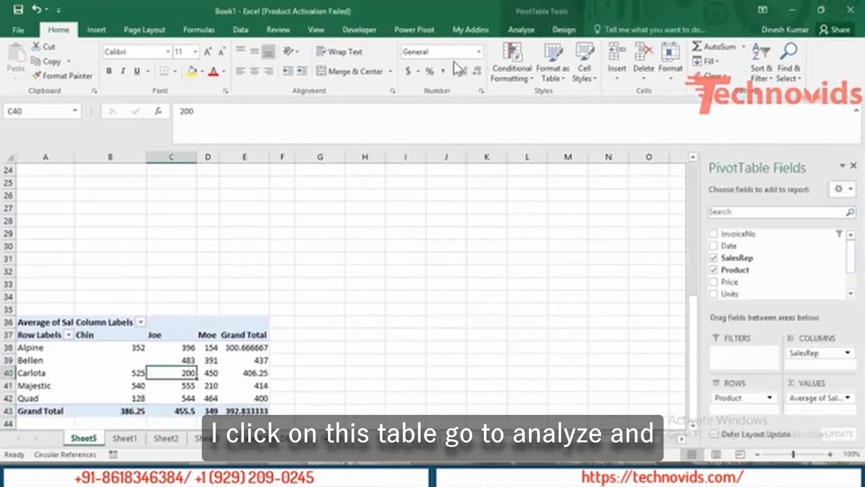
left_click(522, 30)
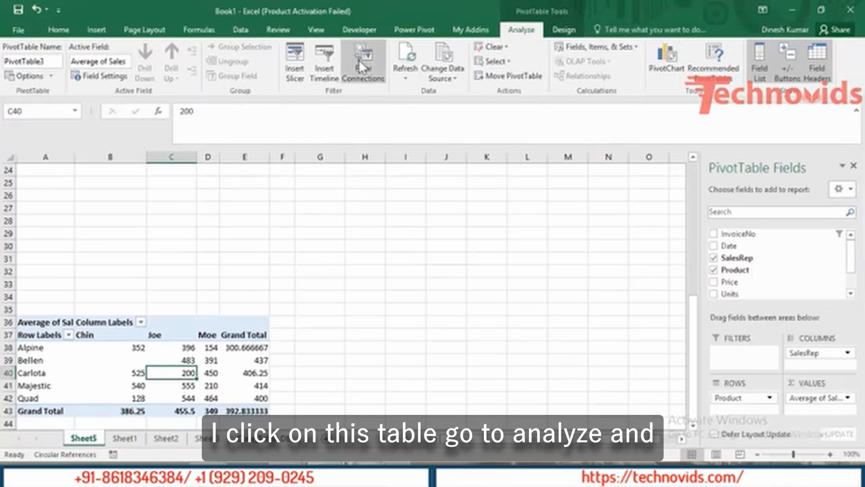
left_click(367, 70)
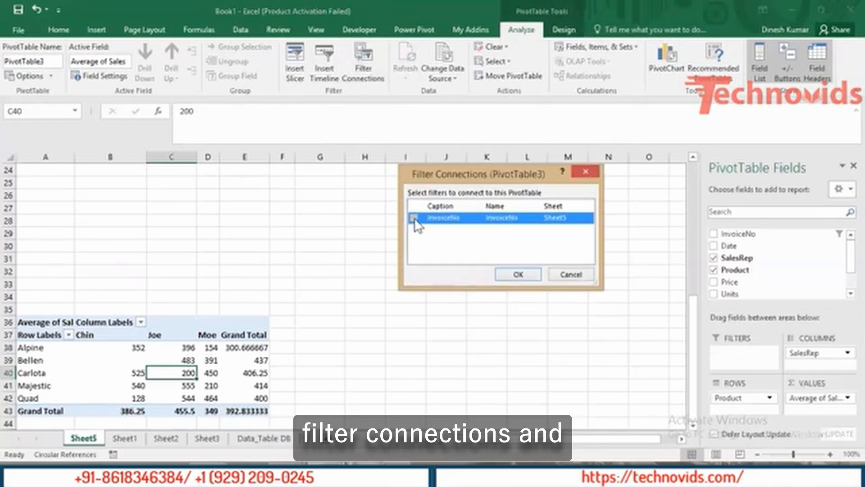
left_click(415, 219)
left_click(514, 273)
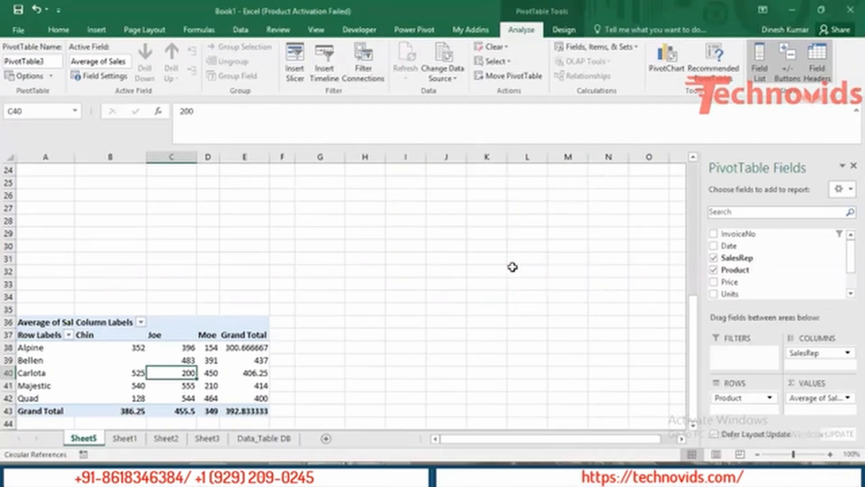
- Add the second invoice number to the InvoiceNo slicer's selection while keeping the first one selected
left_click(216, 239)
key("Right")
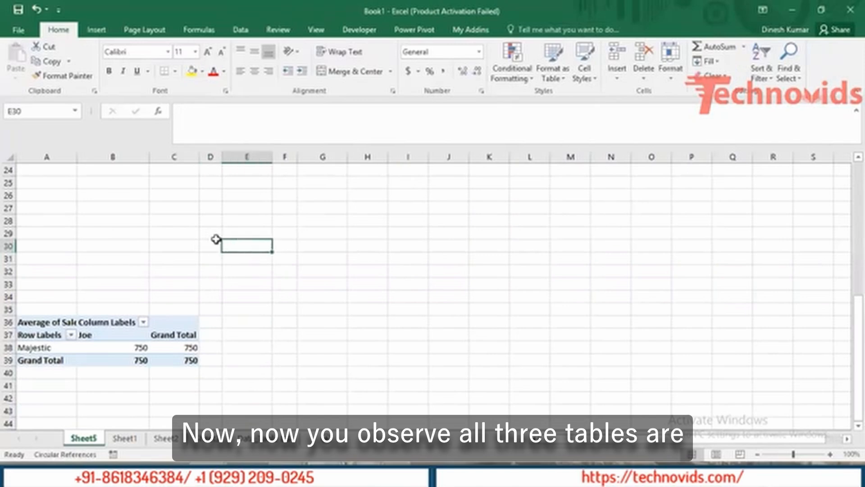
key("ctrl+Up")
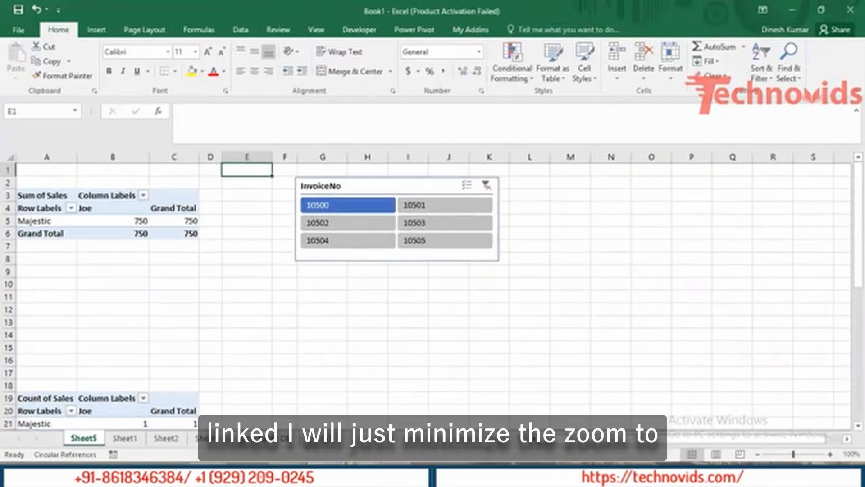
left_click(757, 455)
left_click(757, 454)
left_click(757, 454)
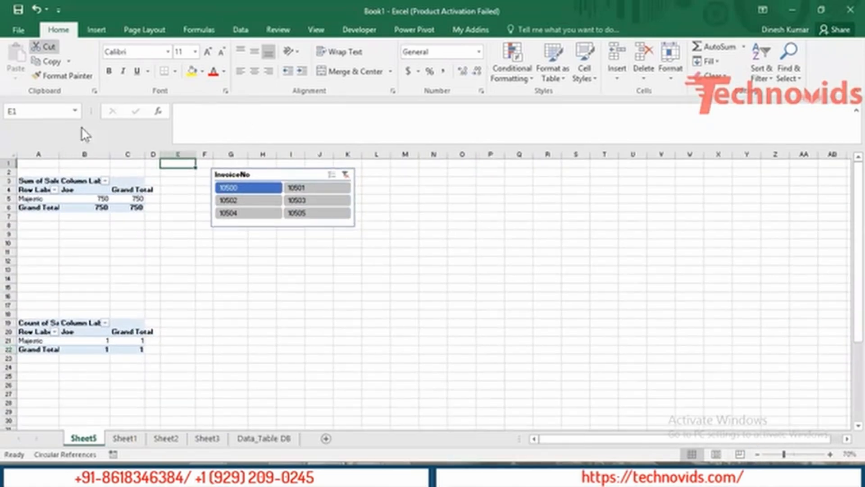
left_click(309, 189, "ctrl")
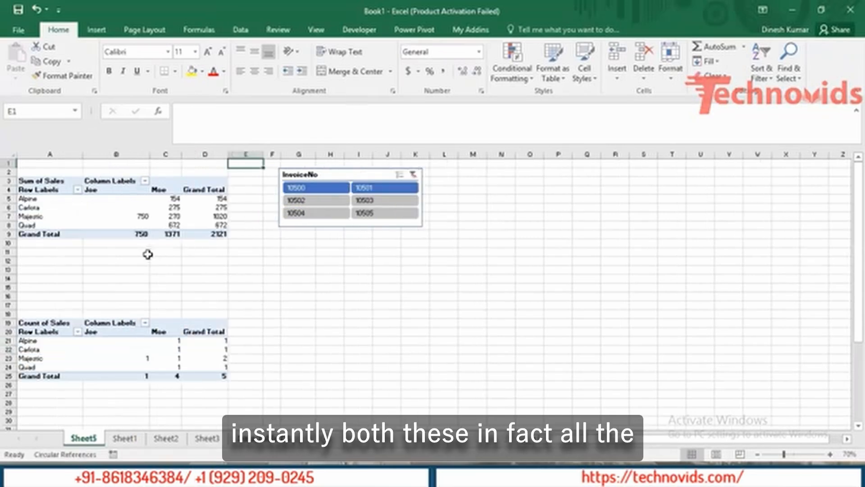
- Examine how the Count of Sales and Average of Sales pivot tables respond to the two selected invoice numbers
left_click(160, 411)
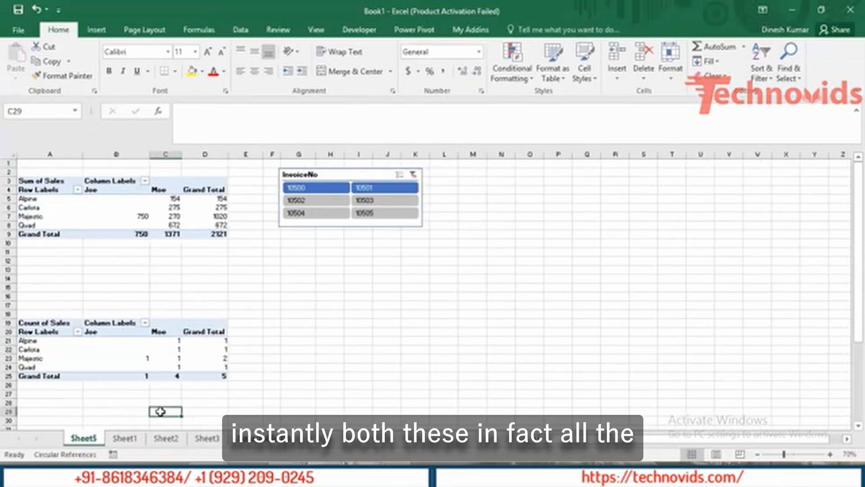
key("Down")
key("Down")
key("Down")
key("Down")
key("Down")
key("Down")
key("Down")
key("Down")
key("Down")
key("Down")
key("Down")
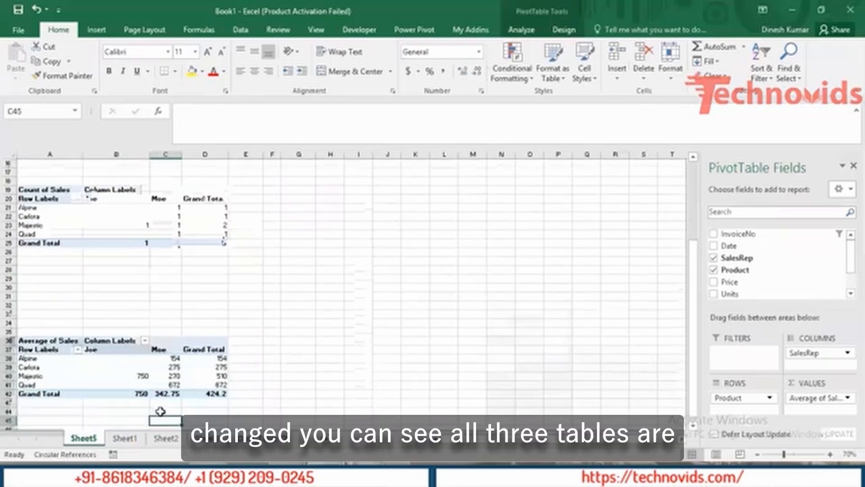
key("Up")
key("Up")
key("Up")
key("Up")
key("Up")
key("Up")
key("Up")
key("Up")
key("Up")
key("Up")
key("Up")
key("Up")
key("Up")
key("Up")
key("Up")
key("Up")
key("Up")
key("Up")
key("Up")
key("Up")
key("Up")
key("Up")
key("Up")
key("Up")
key("Up")
key("Up")
key("Up")
key("Up")
key("Up")
key("Up")
key("Up")
key("Up")
key("Up")
key("Up")
key("Up")
key("Up")
key("Up")
key("Up")
key("Up")
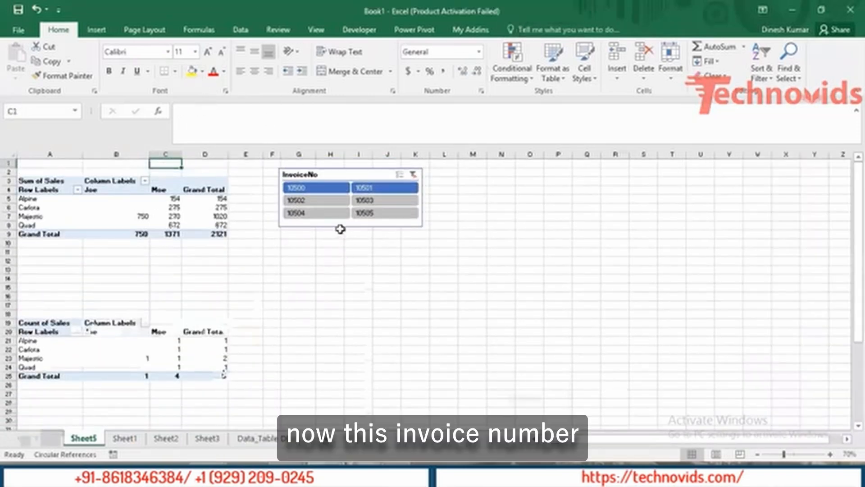
- Extend the InvoiceNo slicer's selection with the third invoice number, keeping the first two selected
left_click(330, 199, "ctrl")
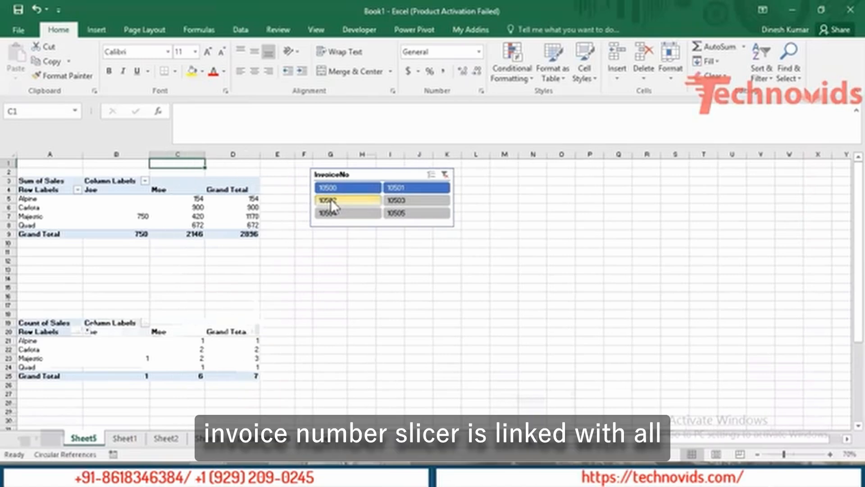
left_click(276, 323)
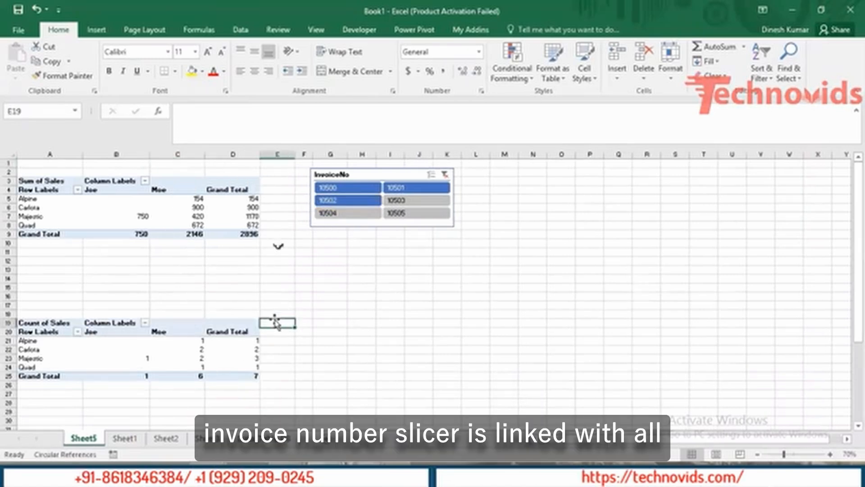
- Examine how the Count of Sales and Average of Sales pivot tables respond to the three selected invoice numbers
key("Down")
key("Down")
key("Down")
key("Down")
key("Down")
key("Down")
key("Down")
key("Down")
key("Down")
key("Down")
key("Down")
key("Down")
key("Down")
key("Down")
key("Down")
key("Down")
key("Down")
key("Down")
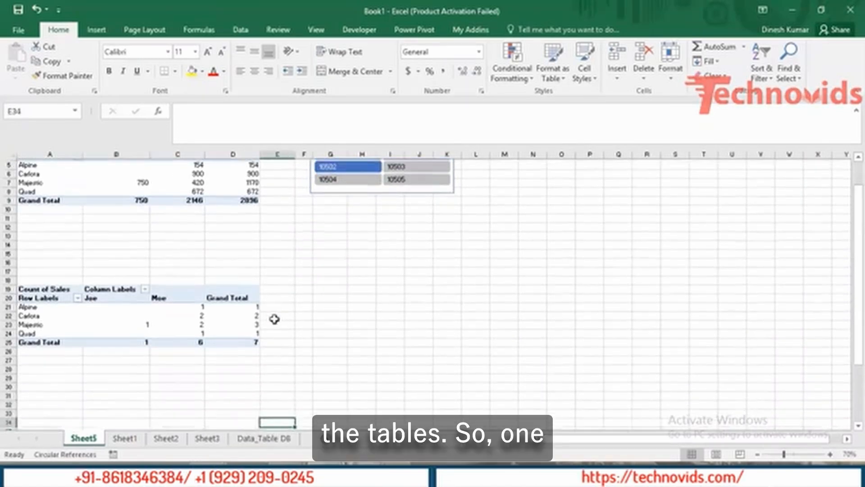
key("Down")
key("Down")
key("Down")
key("Down")
key("Down")
key("Down")
key("Down")
key("Down")
key("Down")
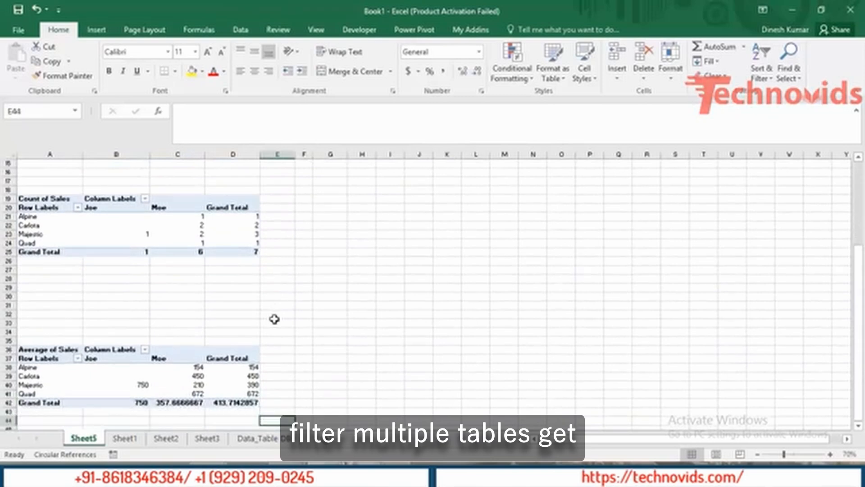
key("Up")
key("ctrl+Home")
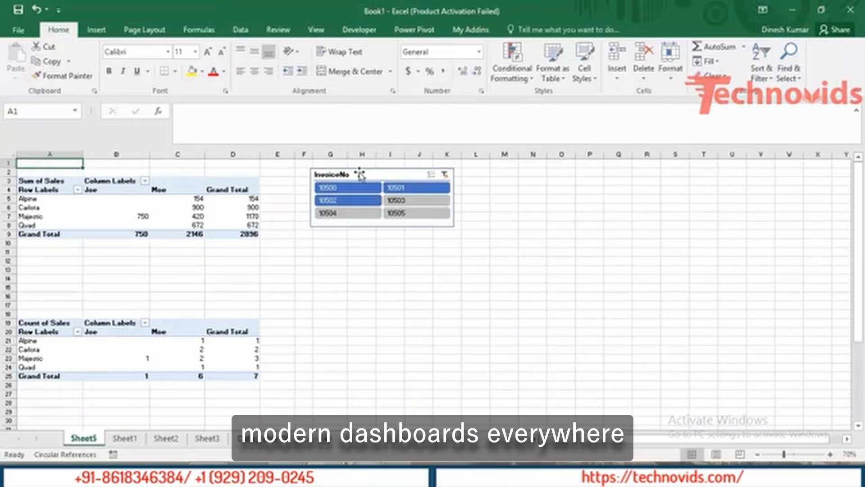
- Clear the InvoiceNo slicer's filter so that every invoice number is included
left_click(445, 175)
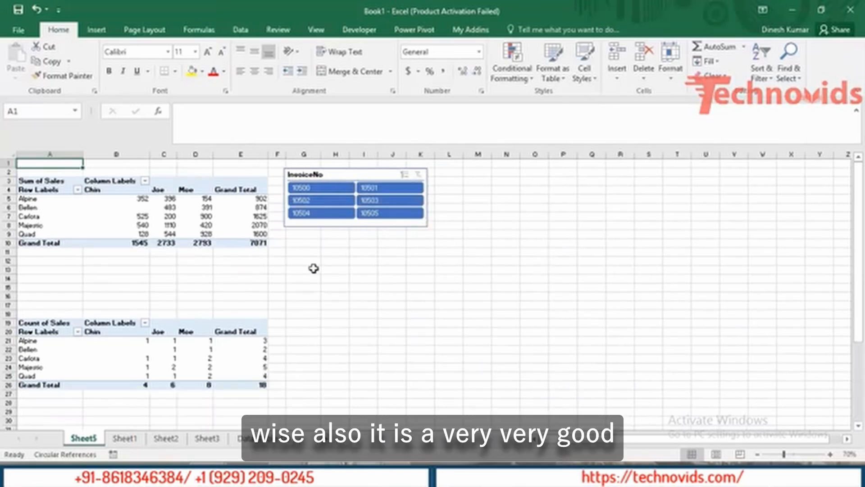
left_click(355, 174)
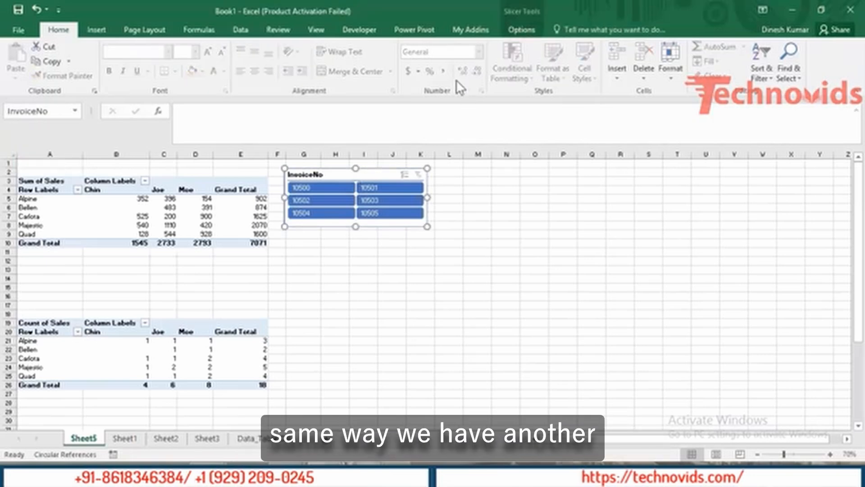
- Insert a timeline for the Date field from the Sum of Sales pivot table
left_click(210, 215)
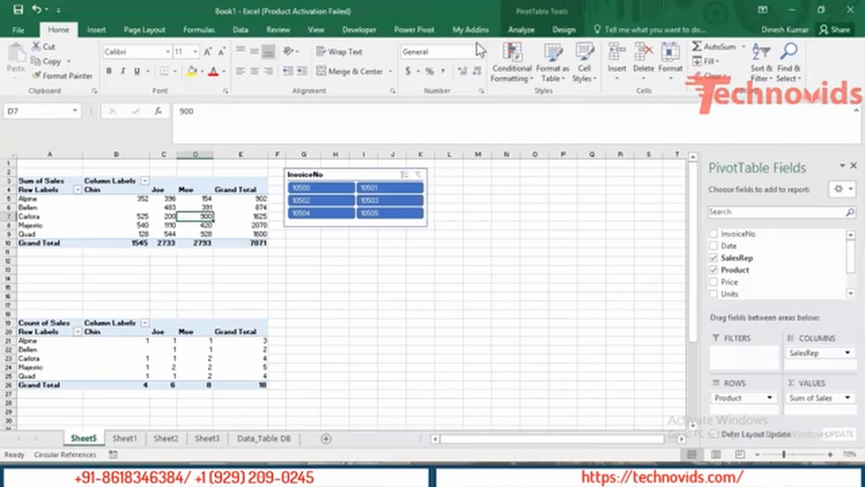
left_click(519, 31)
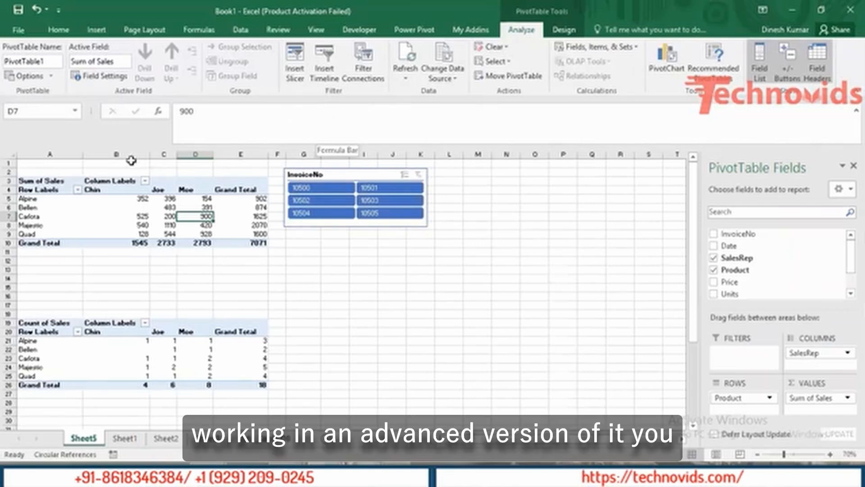
left_click(324, 67)
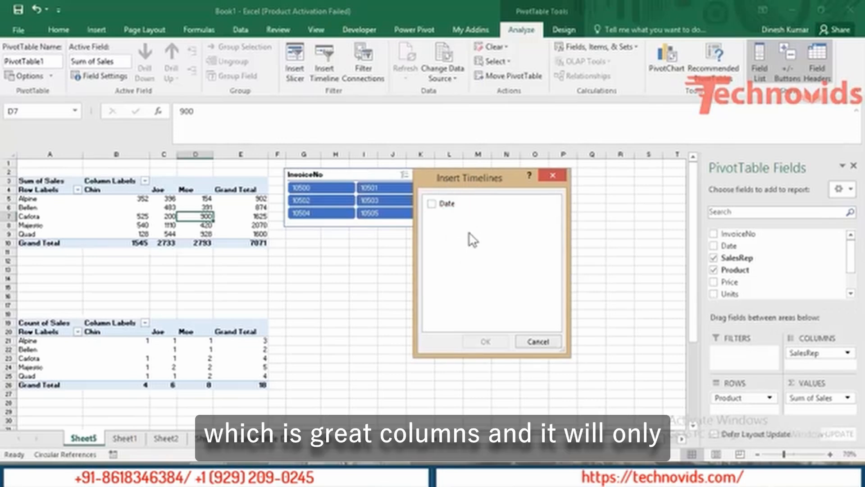
left_click(430, 204)
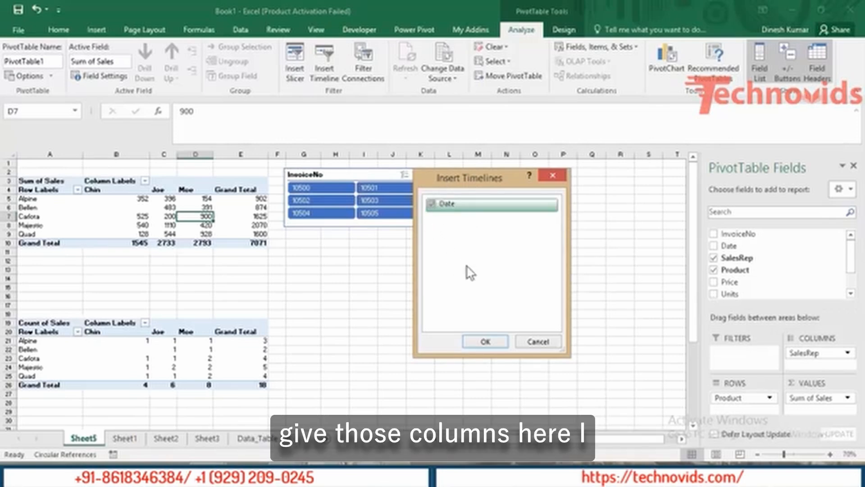
left_click(489, 342)
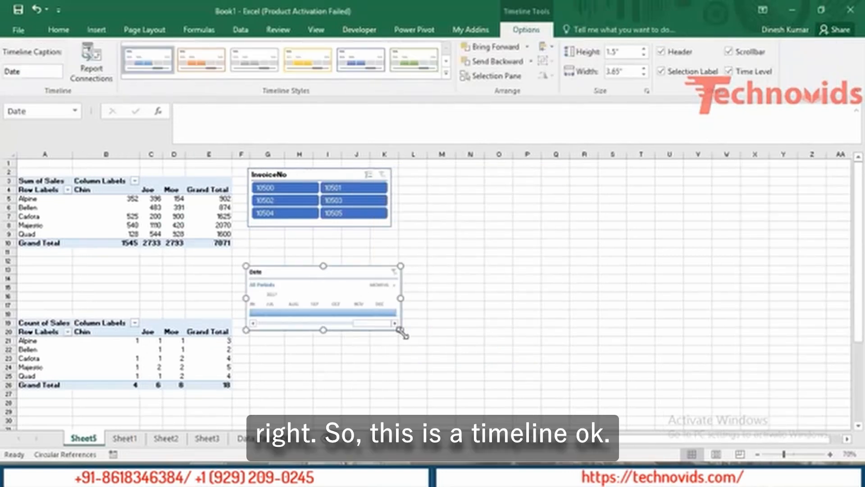
- Widen the Date timeline to about 6.08 inches and place it just below the InvoiceNo slicer
left_click_drag(400, 331, 504, 332)
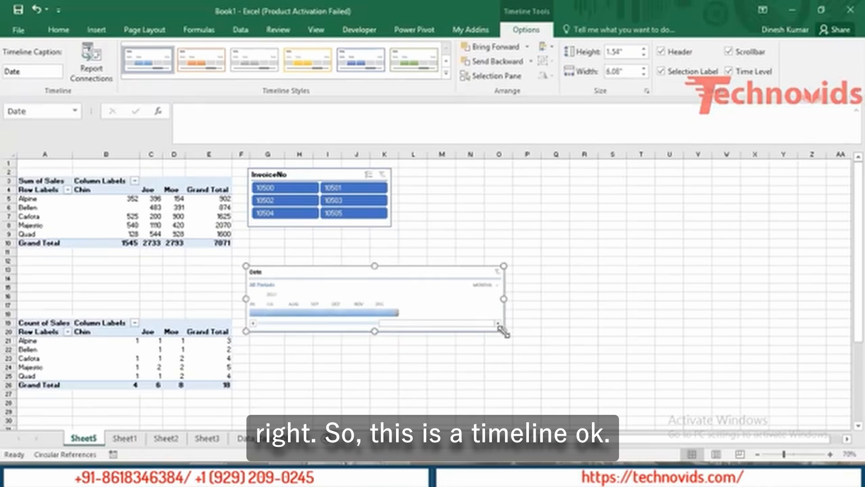
left_click_drag(418, 255, 365, 254)
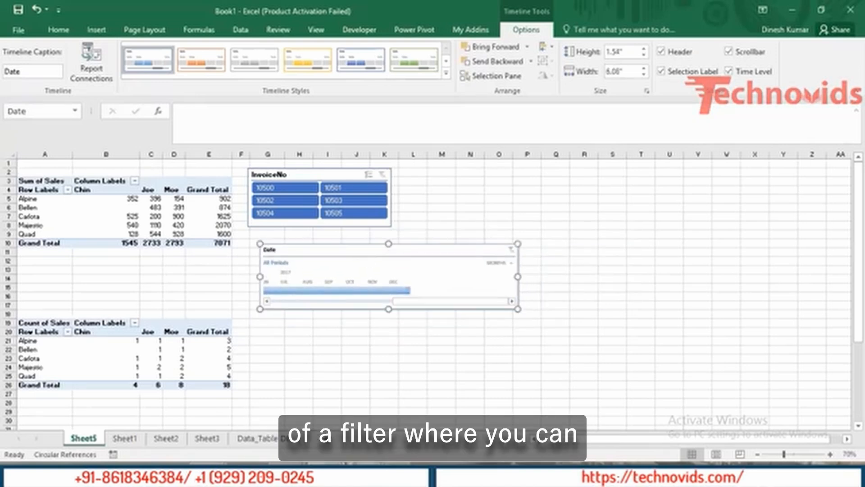
left_click(829, 454)
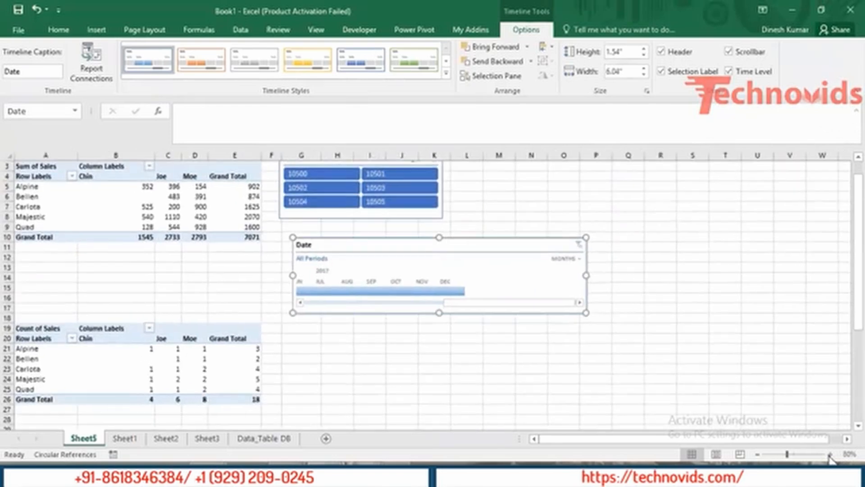
left_click(830, 455)
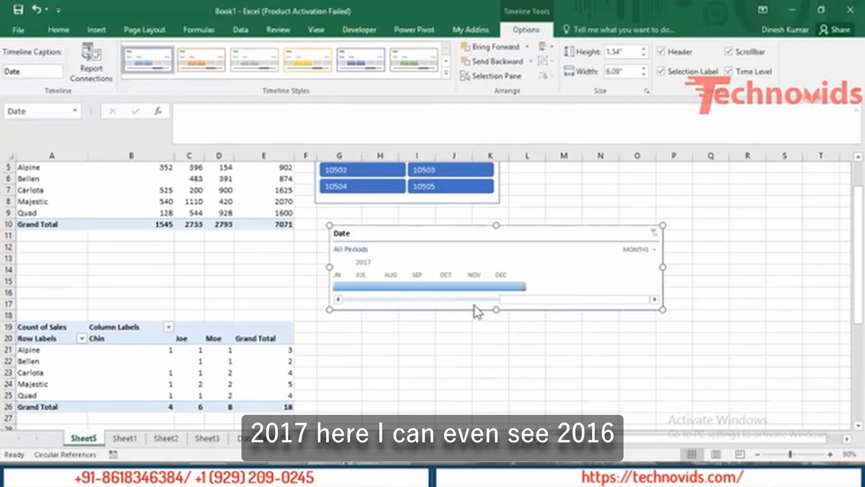
- Switch the Date timeline to years and filter the Sum of Sales pivot table by 2016, followed by 2017
left_click_drag(505, 297, 333, 308)
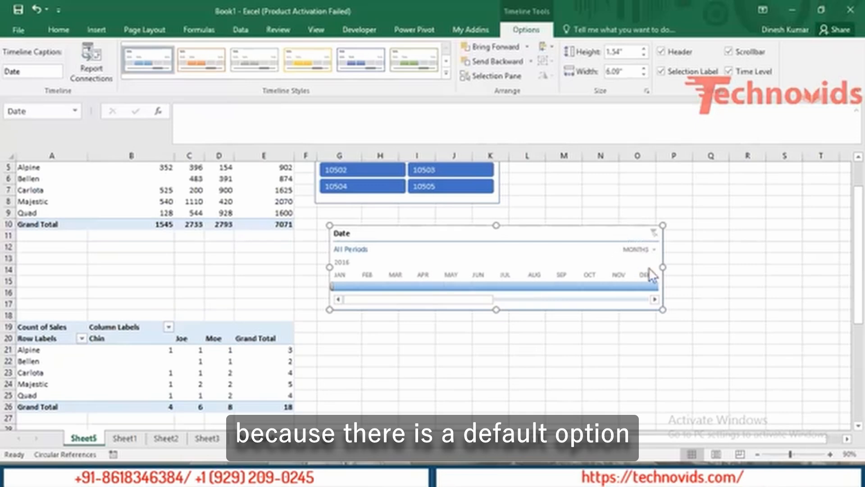
left_click(655, 250)
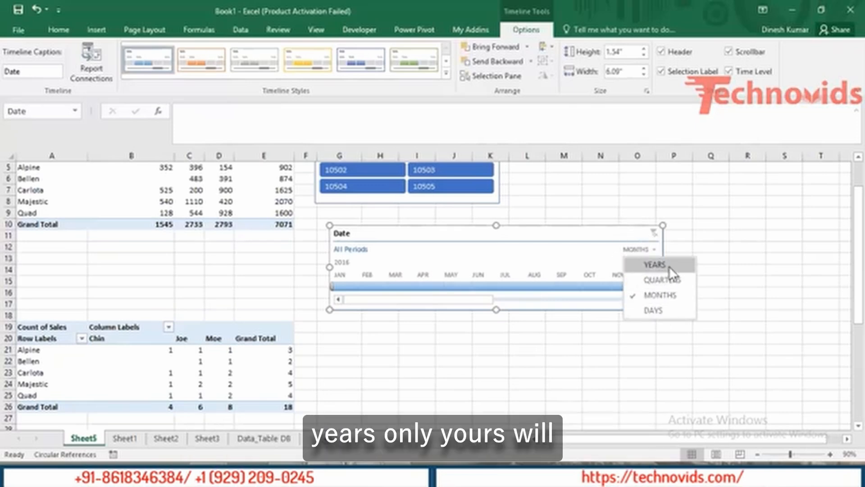
left_click(669, 265)
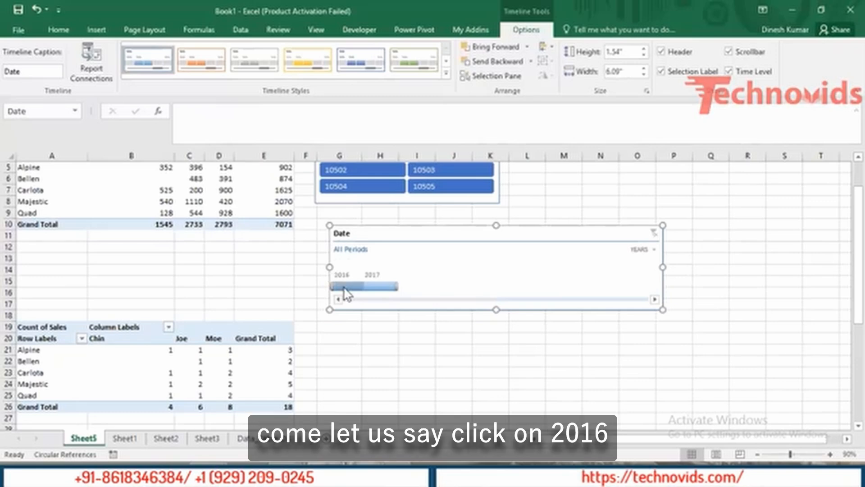
left_click(344, 287)
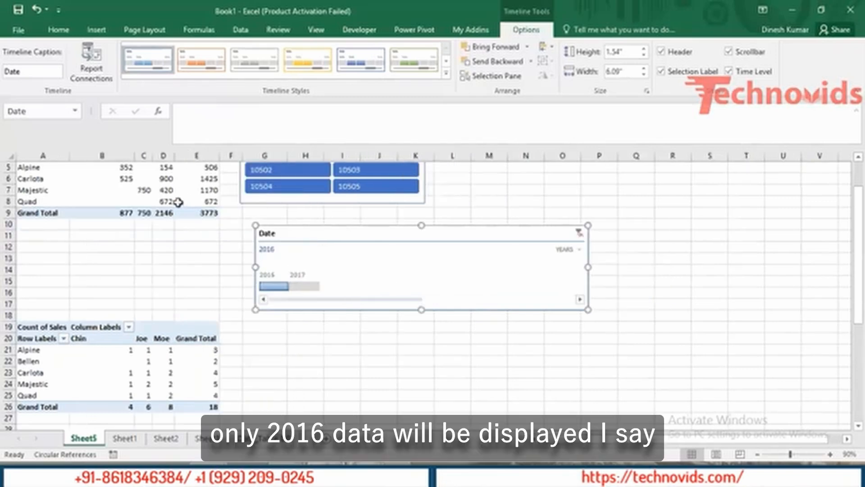
left_click(307, 285)
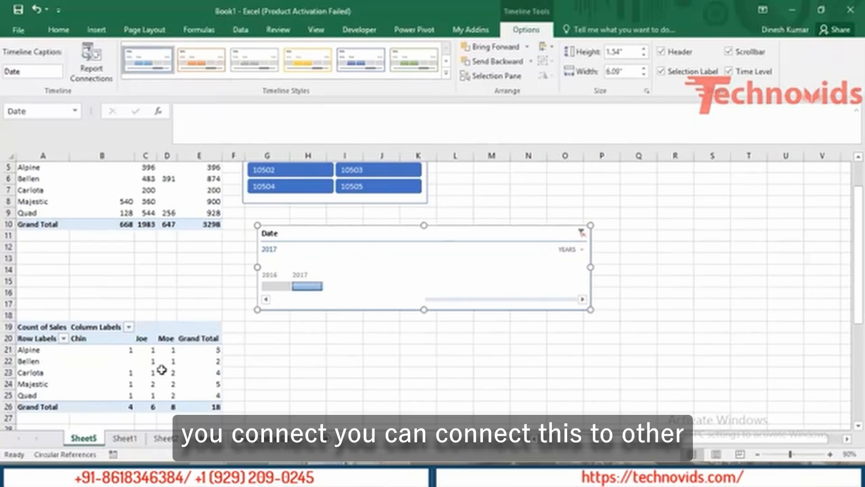
left_click(147, 363)
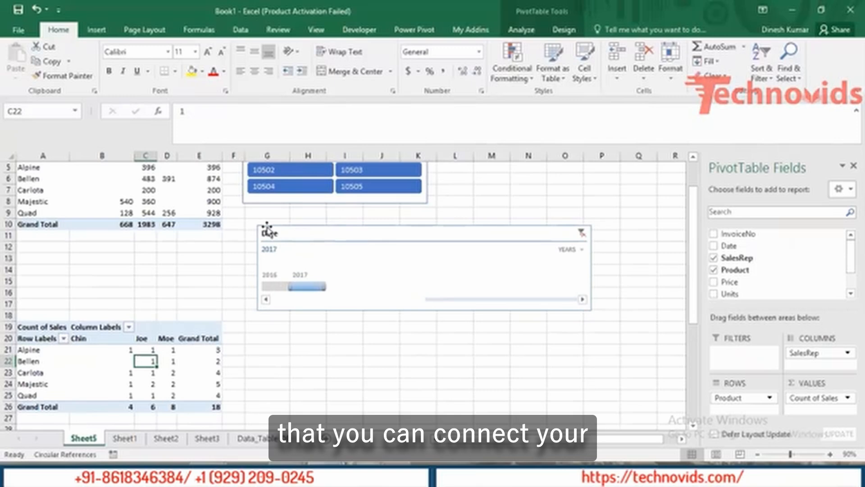
left_click(199, 201)
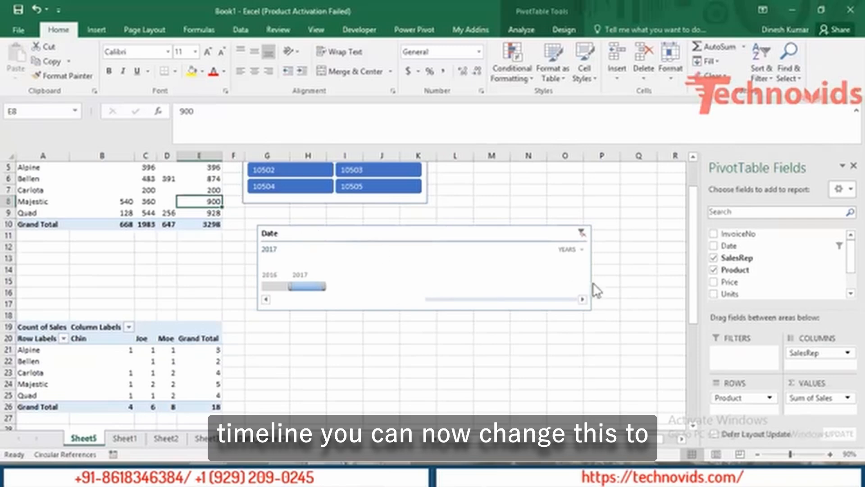
- Switch the Date timeline to quarters and filter by Q1, Q2 and Q3 2016 in turn, ending on Q3 2016
left_click(580, 249)
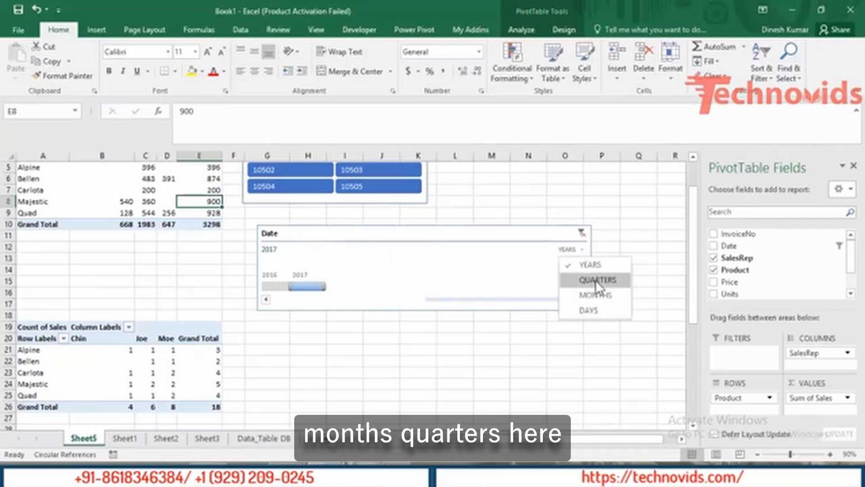
left_click(593, 281)
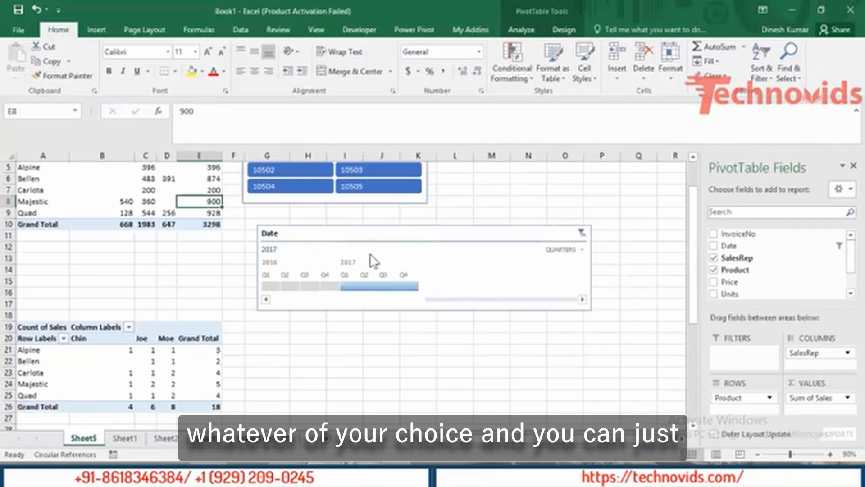
left_click(267, 286)
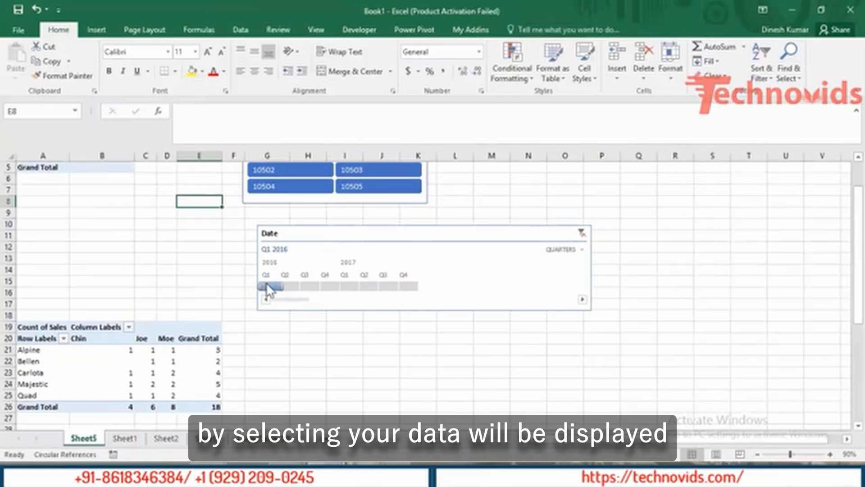
left_click(291, 284)
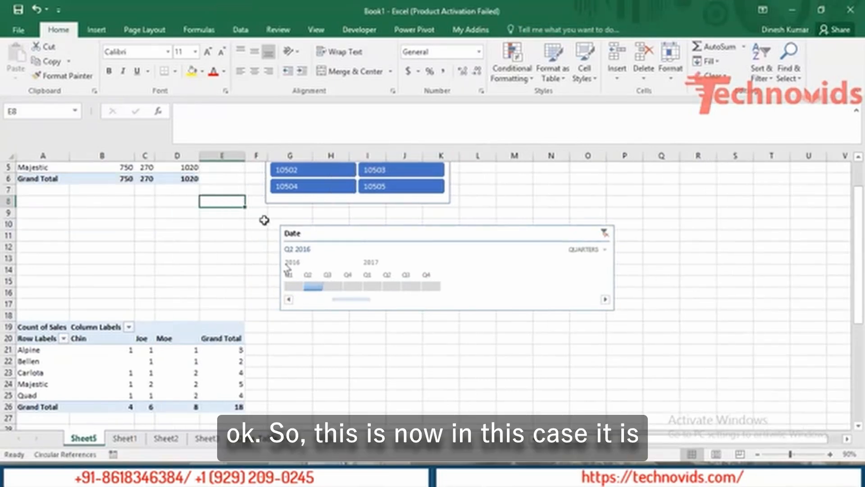
key("ctrl+Up")
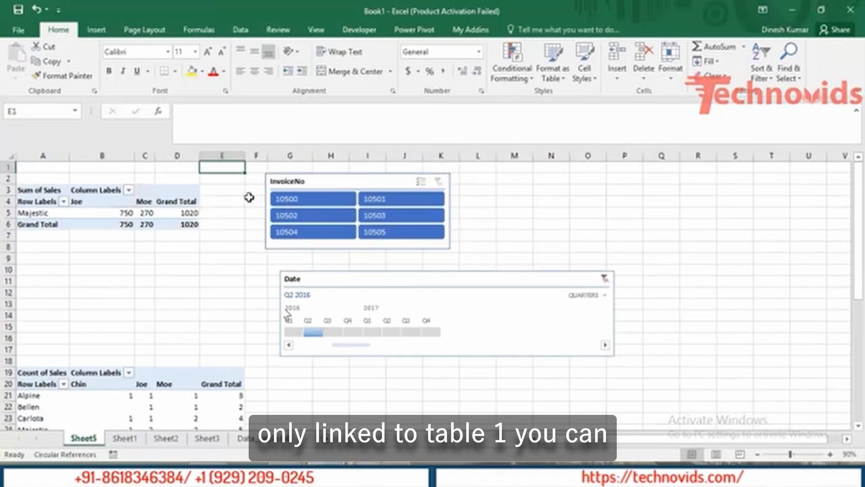
left_click(333, 330)
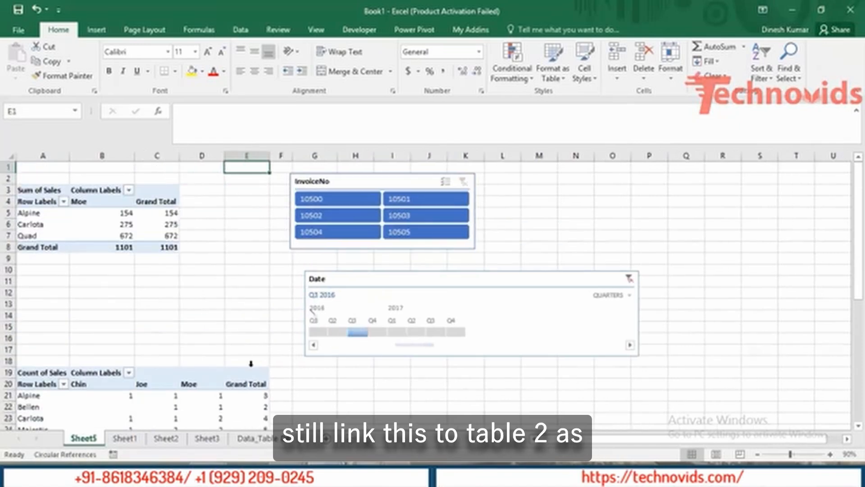
- Connect the Count of Sales pivot table to the Date timeline through its filter connections
left_click(212, 410)
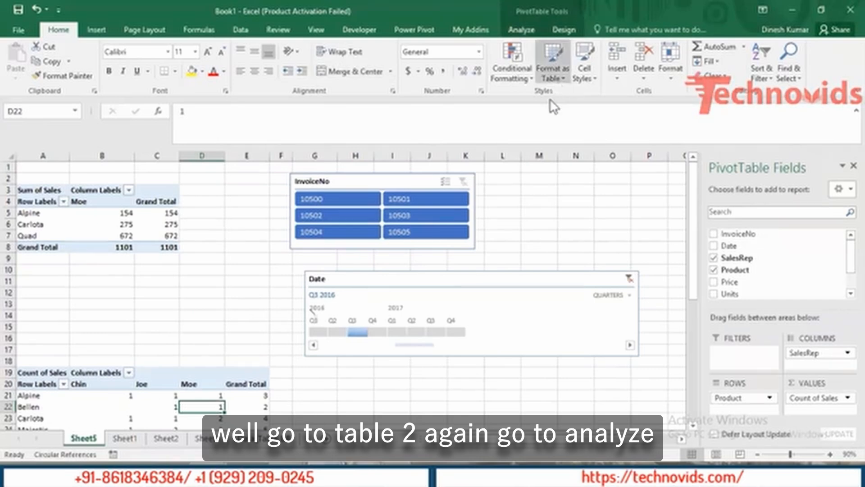
left_click(521, 30)
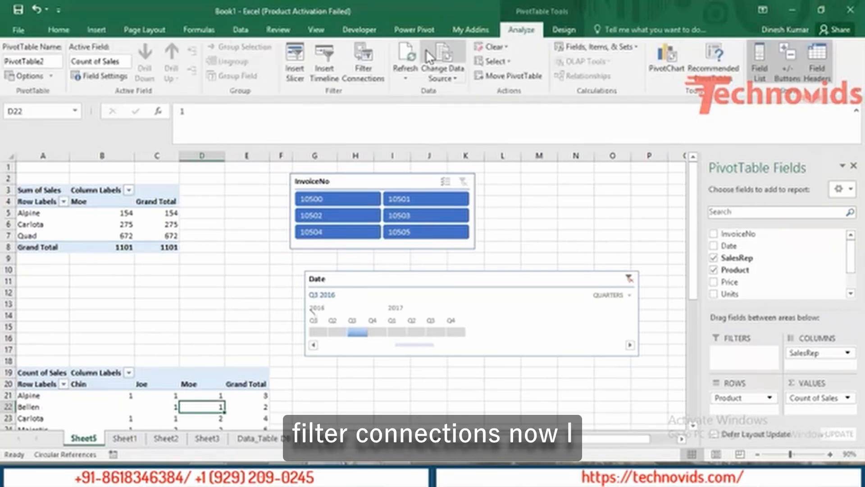
left_click(360, 71)
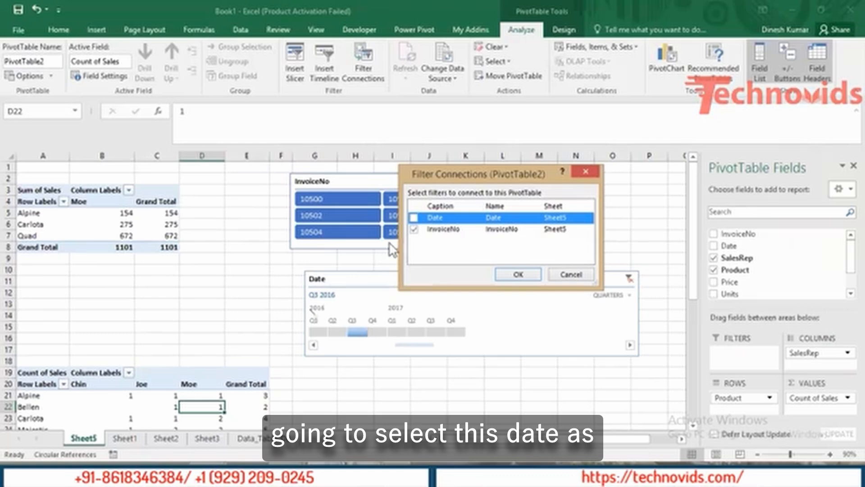
left_click(414, 218)
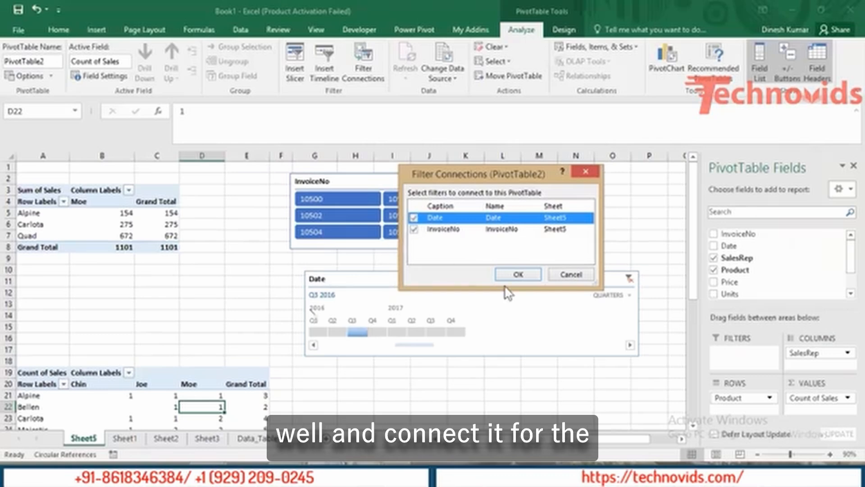
left_click(518, 274)
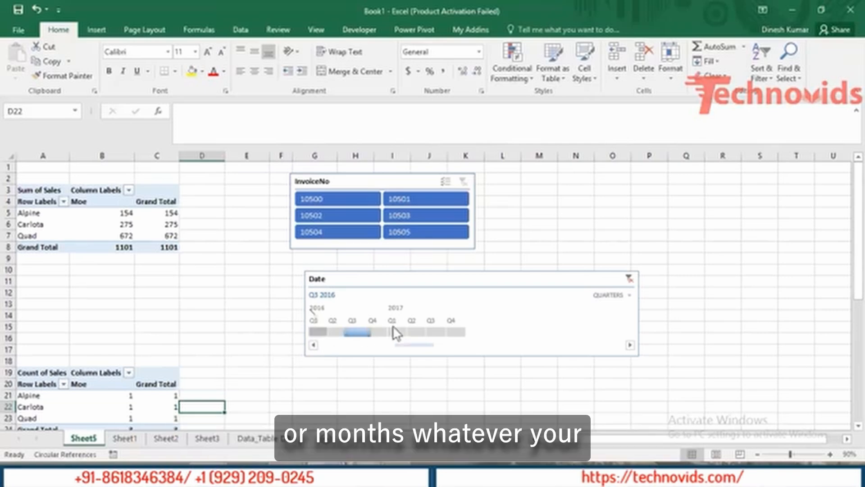
- Test the shared Date timeline by filtering both pivot tables to Q1 2016 and returning to Q3 2016
left_click(325, 332)
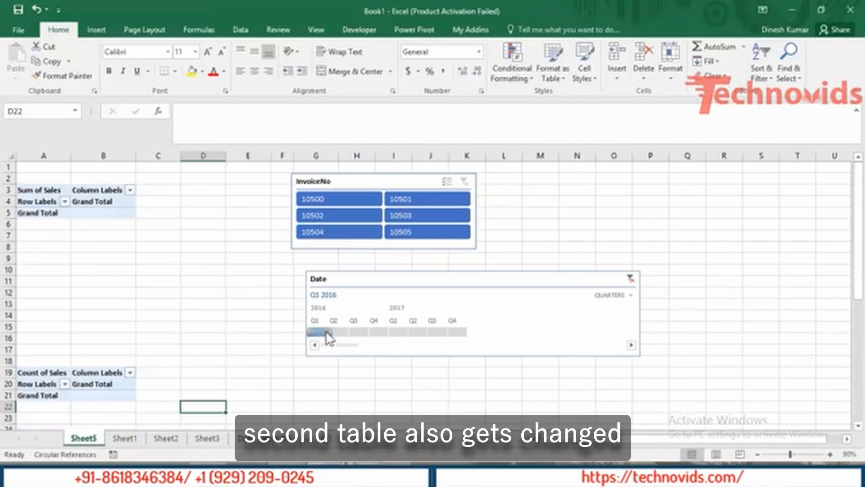
left_click(357, 332)
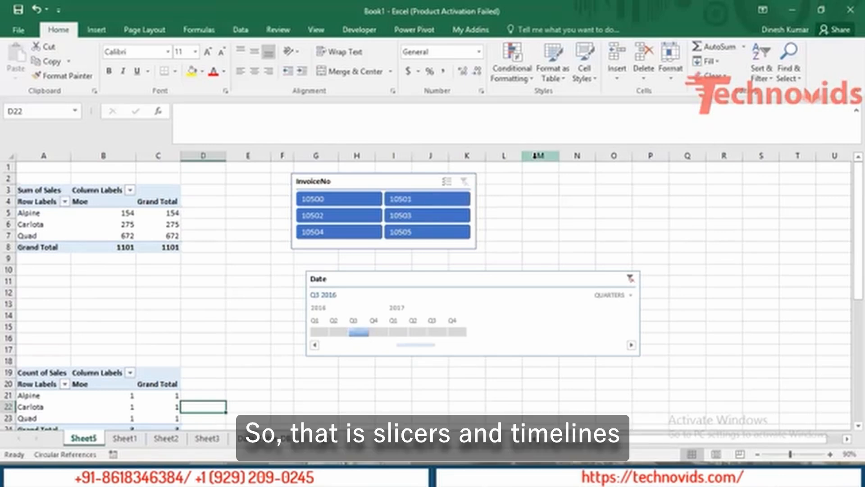
- Configure the InvoiceNo slicer to hide its header and hide items with no data
left_click(363, 184)
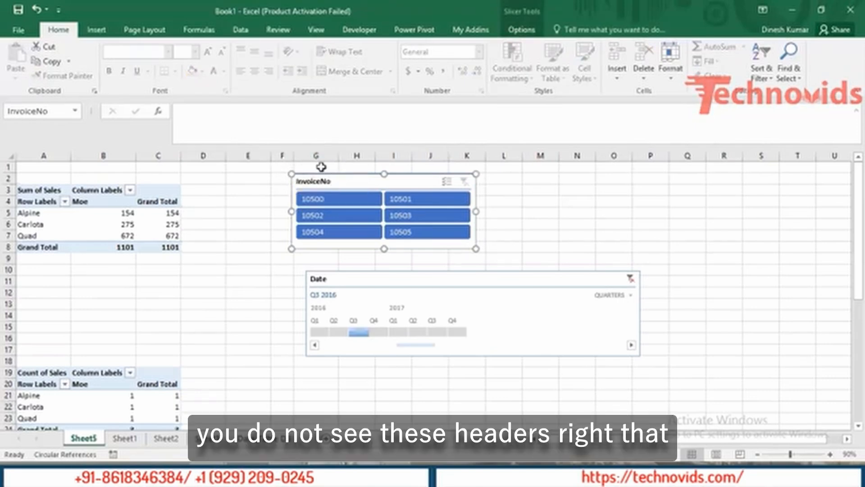
right_click(405, 183)
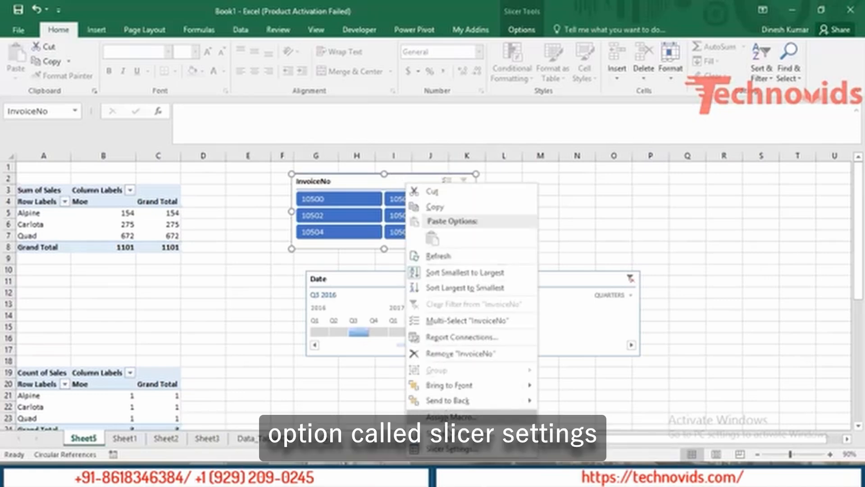
left_click(449, 449)
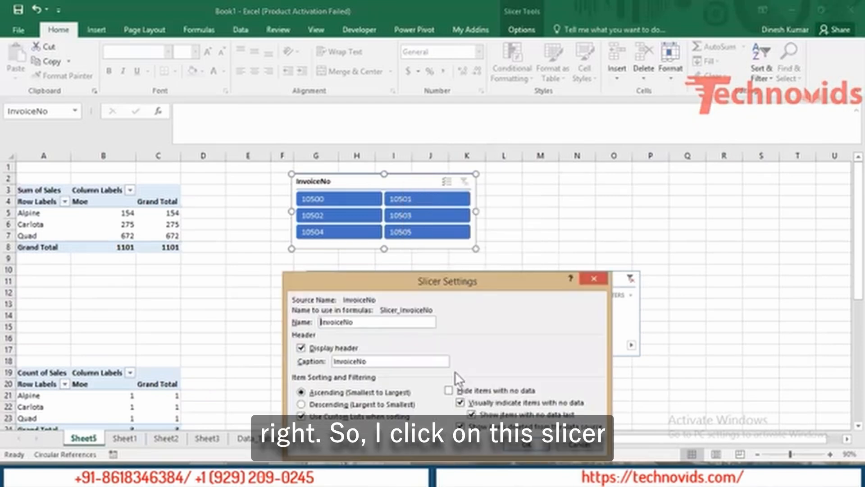
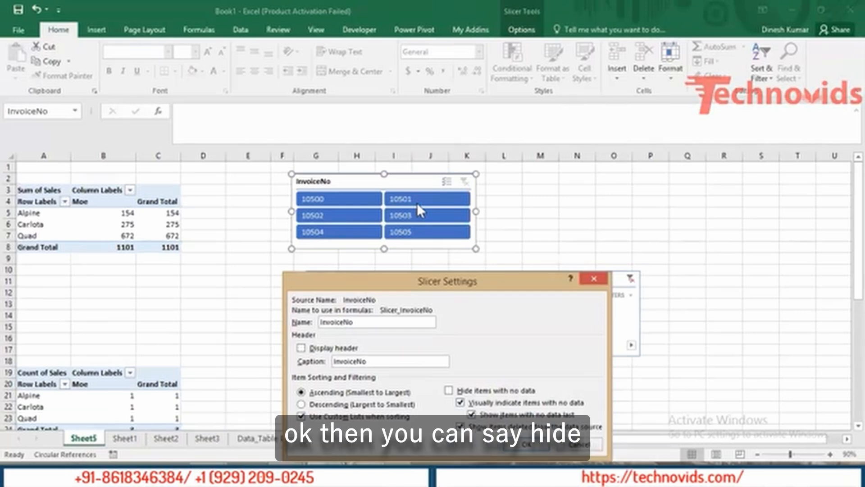
left_click(450, 390)
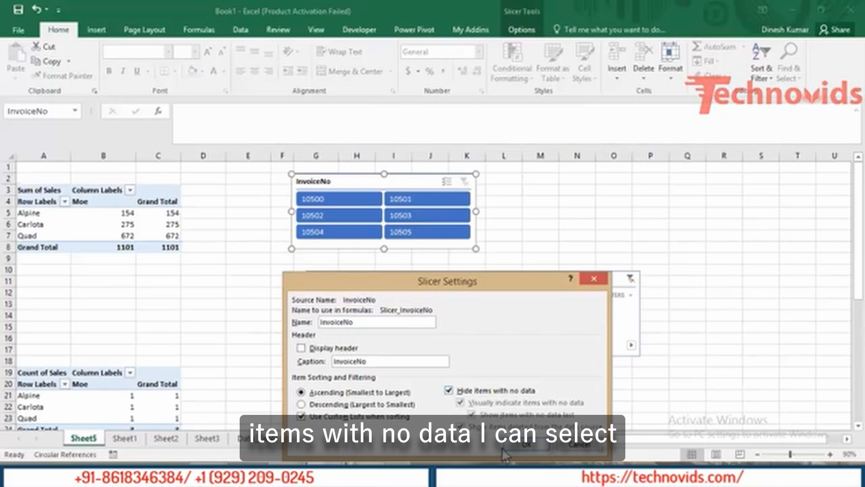
left_click(532, 446)
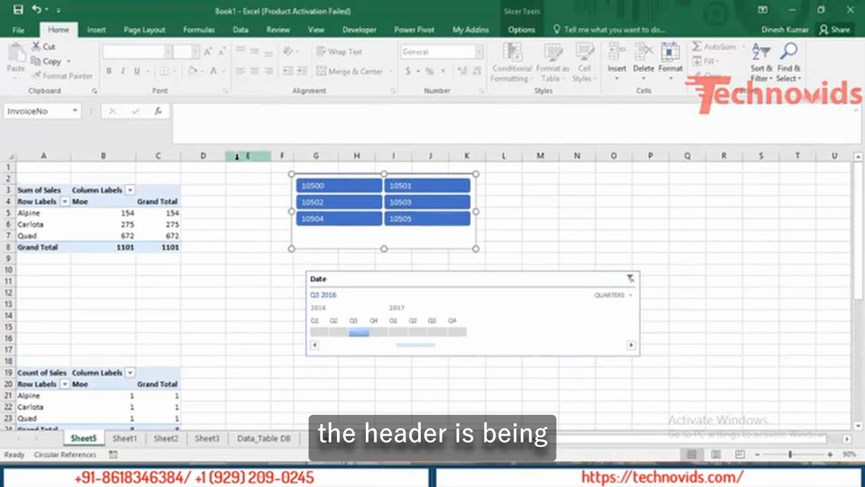
- Filter both pivot tables by invoice 10500, switch to 10501, and extend the slicer selection to all six invoices
left_click(335, 185)
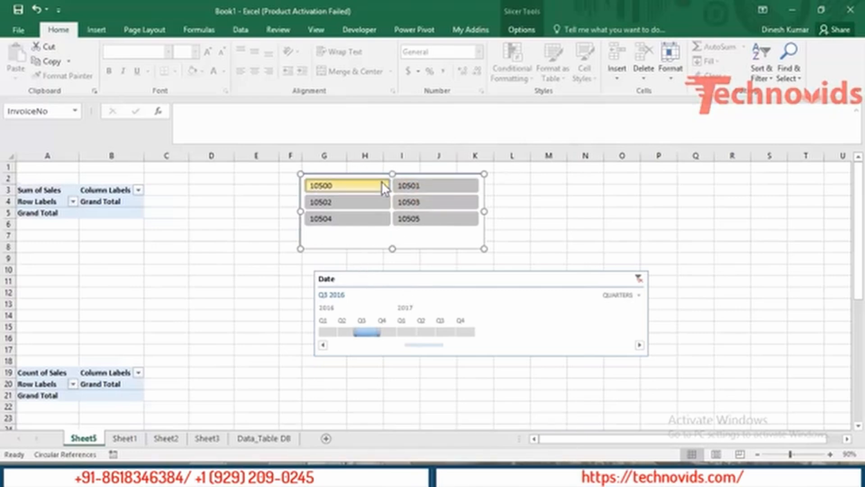
left_click(418, 186)
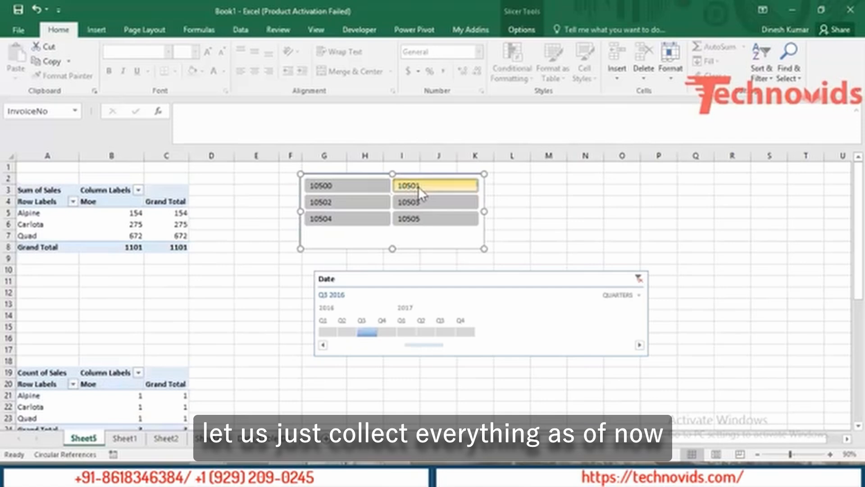
left_click(343, 202, "ctrl")
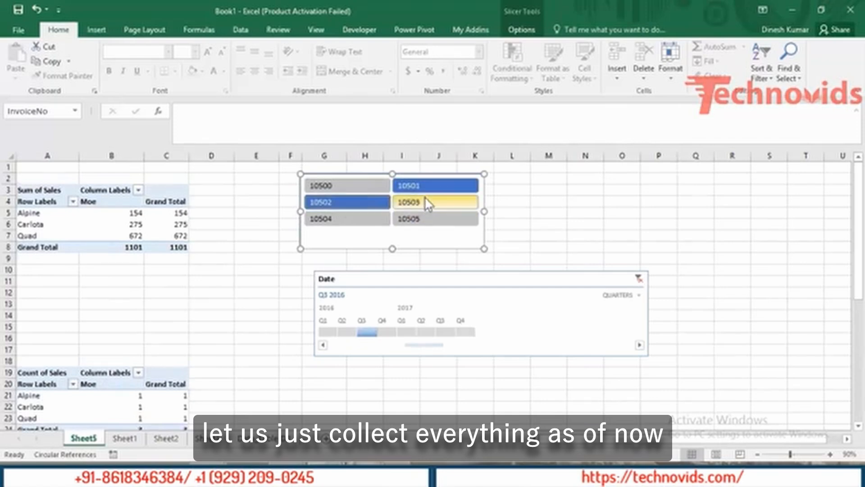
left_click(424, 198, "ctrl")
left_click(367, 219, "ctrl")
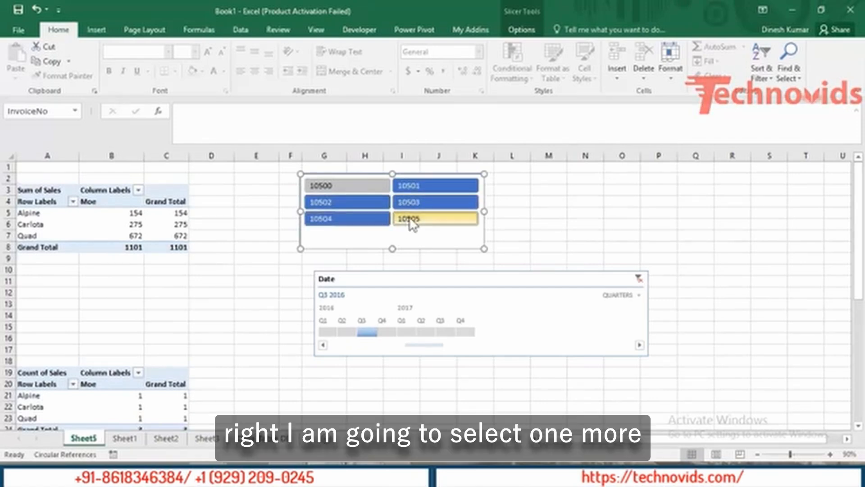
left_click(409, 217, "ctrl")
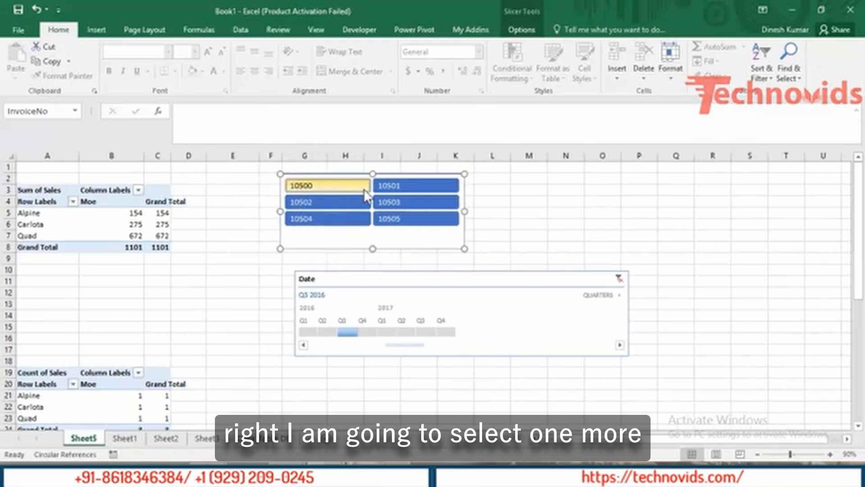
left_click(366, 194, "ctrl")
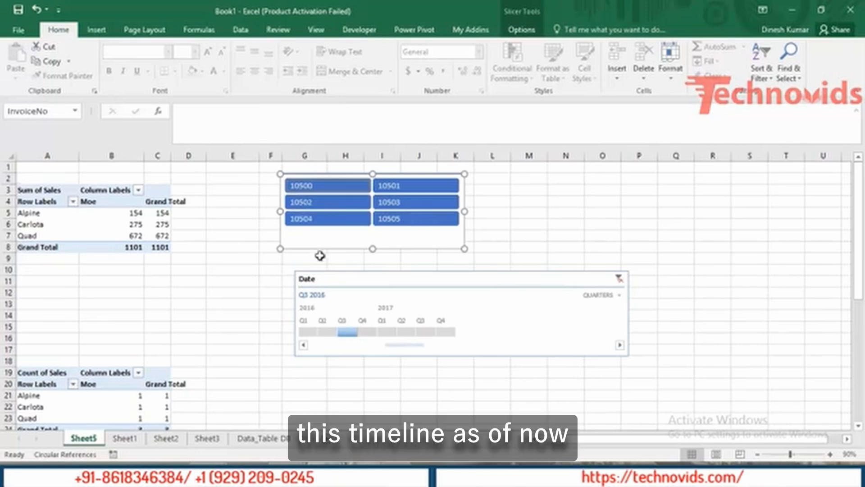
- Replace the Date timeline with a Date slicer for the Sum of Sales pivot table and place it beside the InvoiceNo slicer
left_click(339, 286)
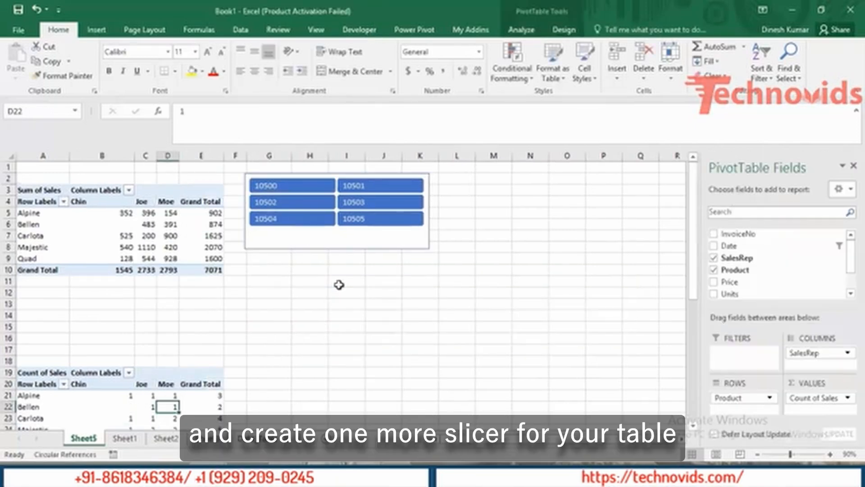
left_click(168, 224)
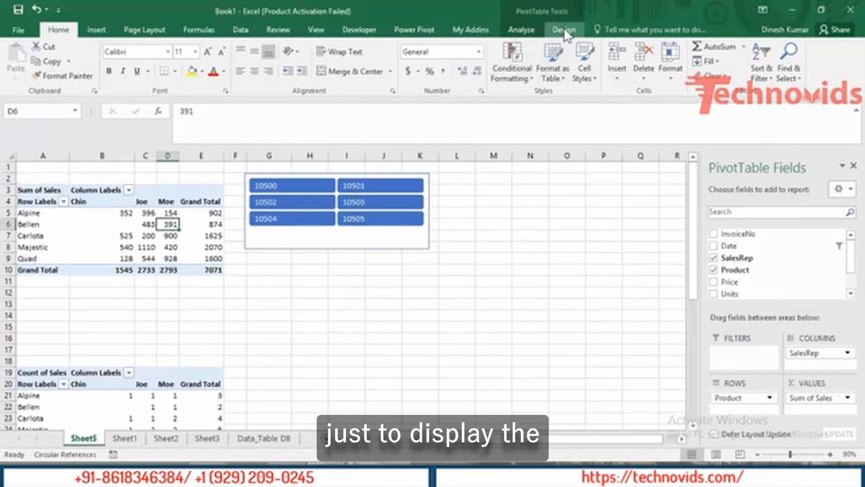
left_click(522, 36)
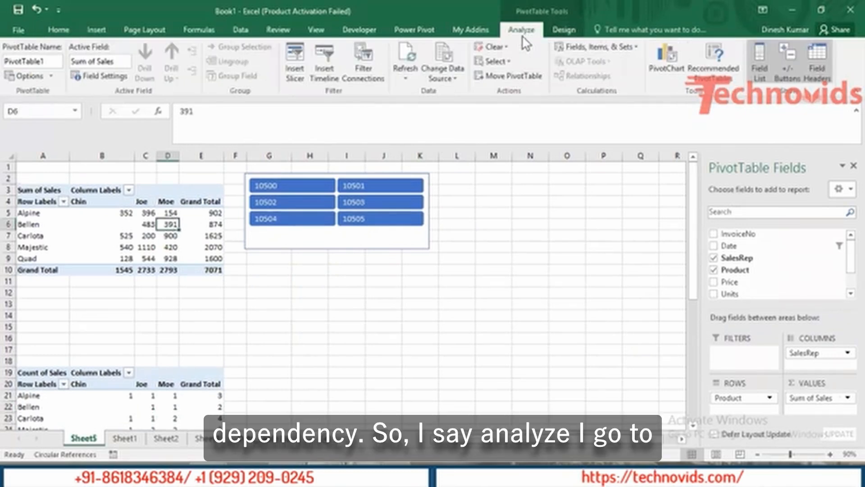
left_click(290, 67)
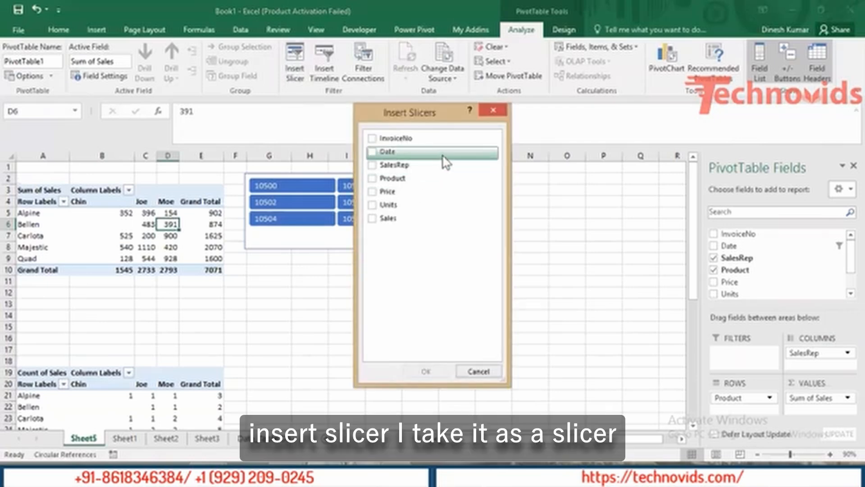
left_click(371, 152)
left_click(428, 369)
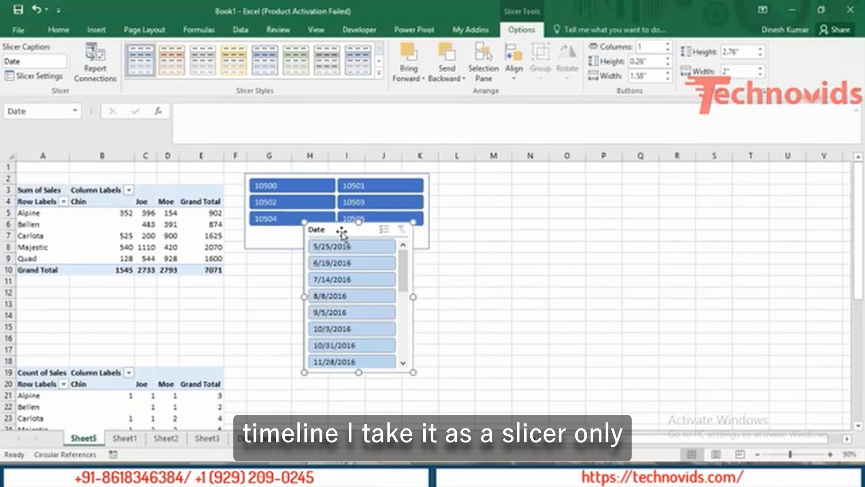
left_click_drag(342, 231, 483, 186)
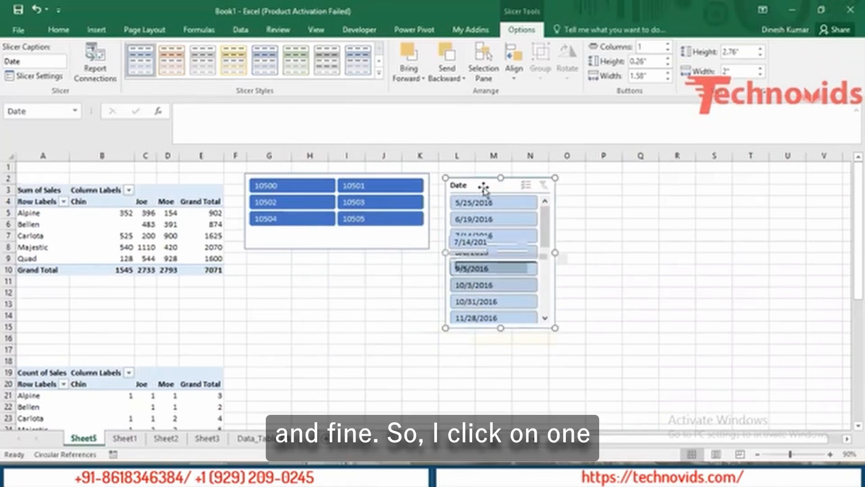
- Filter by invoice 10500 and set the Date slicer to hide its header and items with no data
left_click(291, 186)
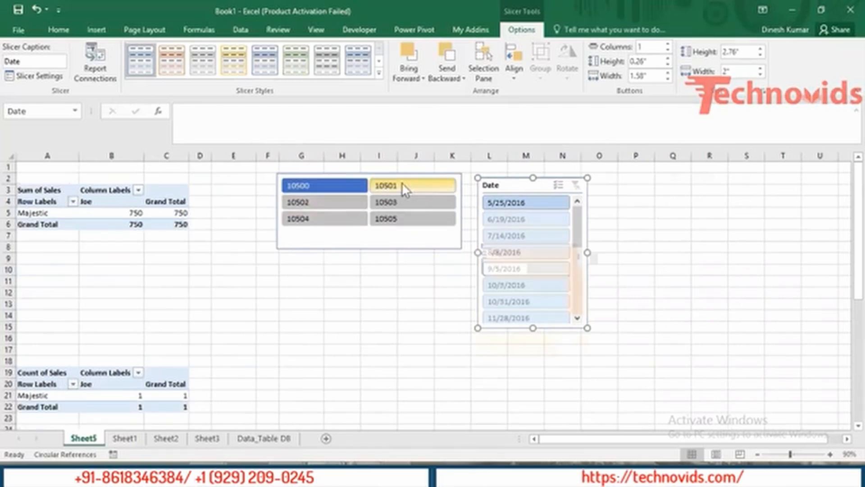
right_click(518, 186)
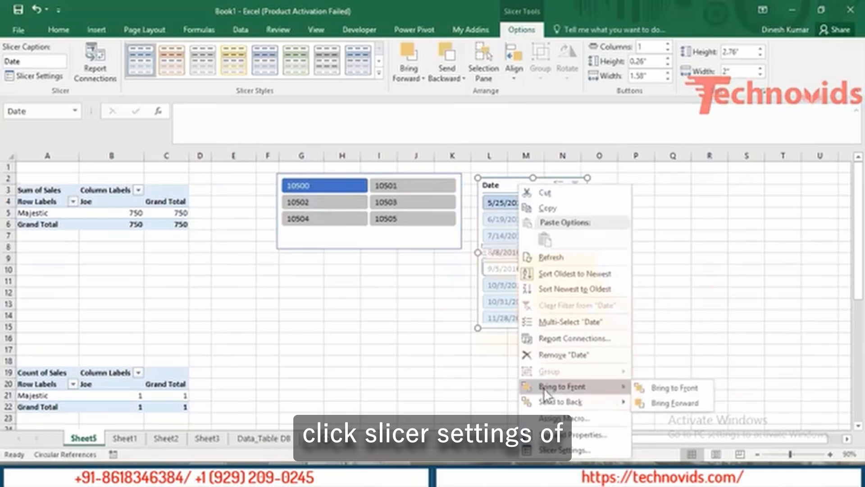
left_click(559, 450)
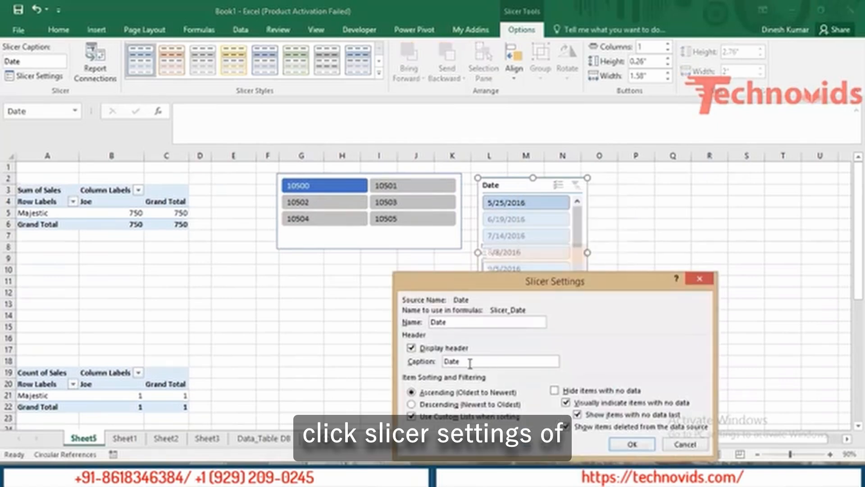
left_click(554, 390)
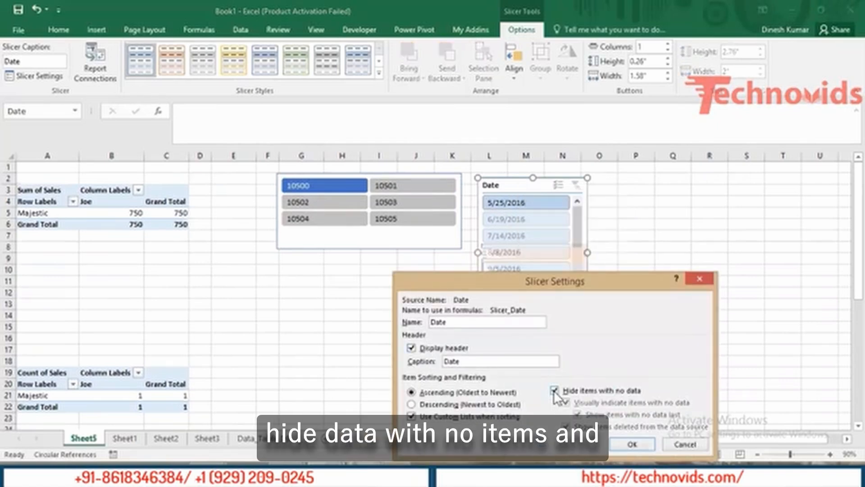
left_click(411, 348)
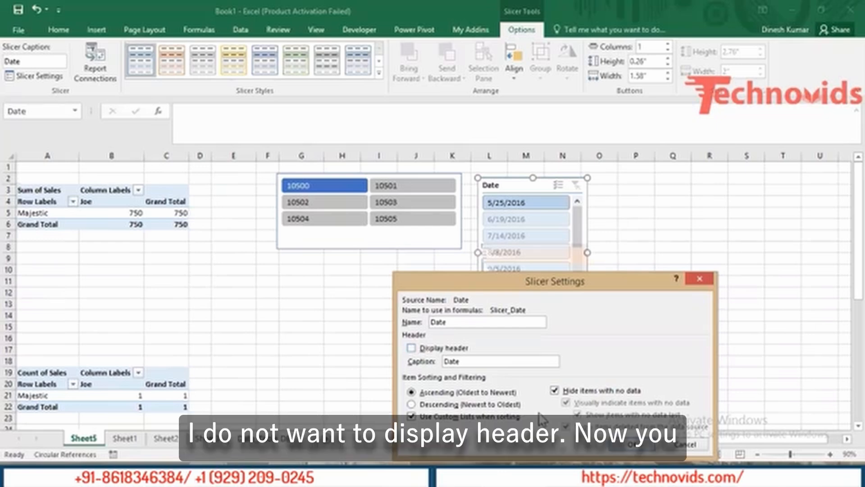
left_click(628, 445)
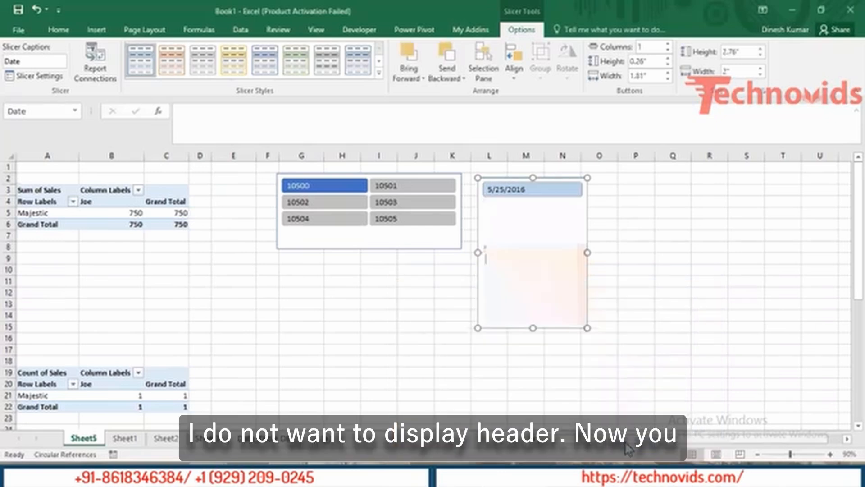
- Filter by invoices 10501, 10502 and 10503 in turn, return to 10501, and add 10500 to the selection
left_click(400, 186)
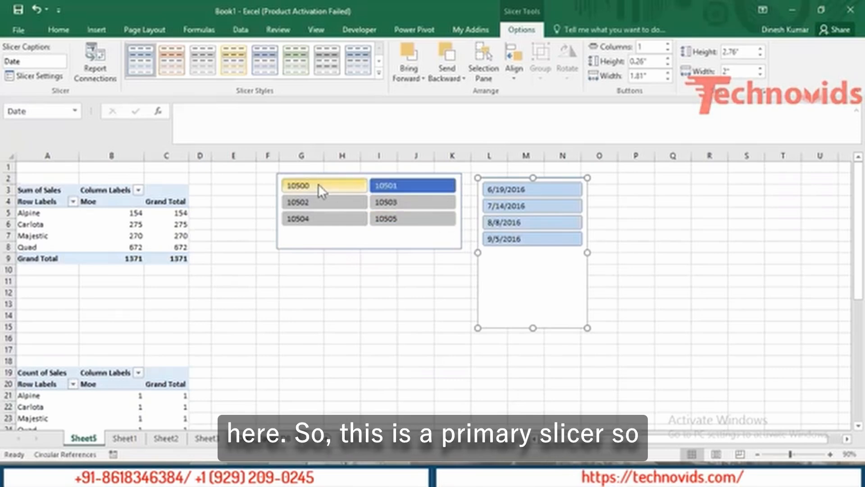
left_click(347, 201)
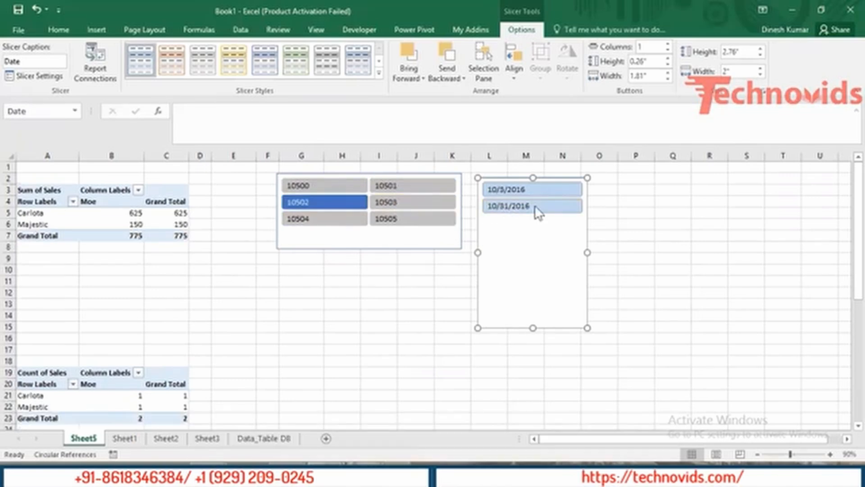
left_click(428, 204)
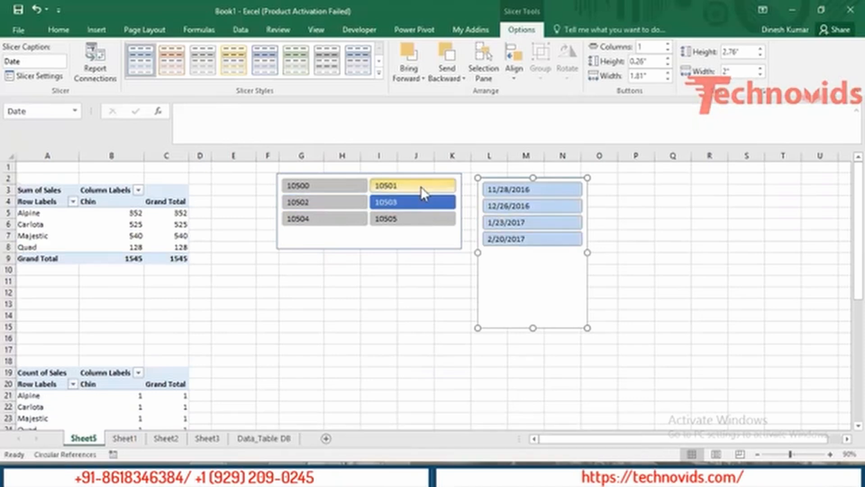
left_click(422, 188)
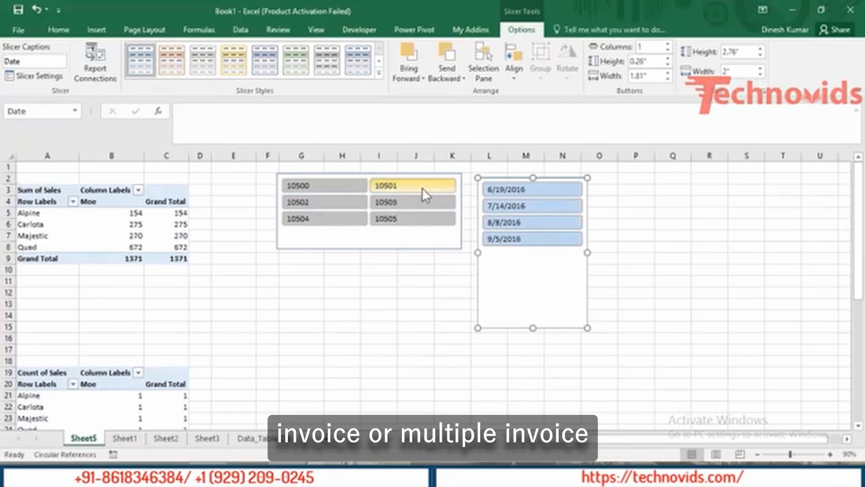
left_click(335, 185, "ctrl")
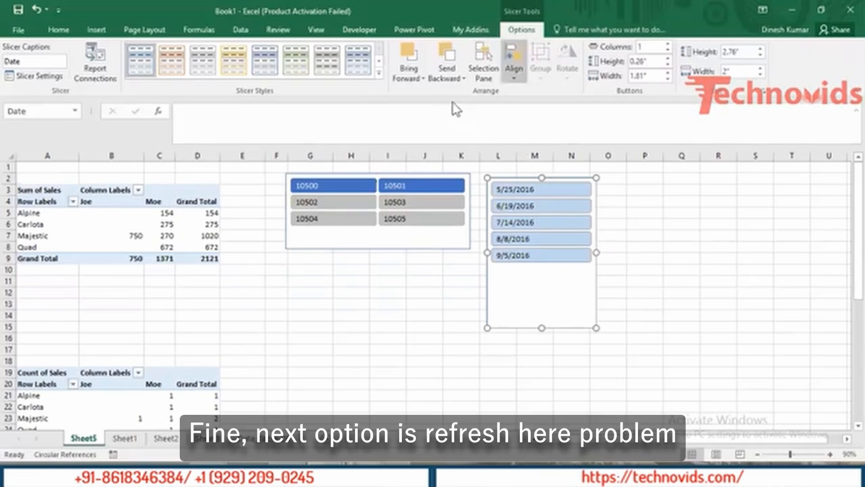
- Refresh the Sum of Sales pivot table
left_click(181, 238)
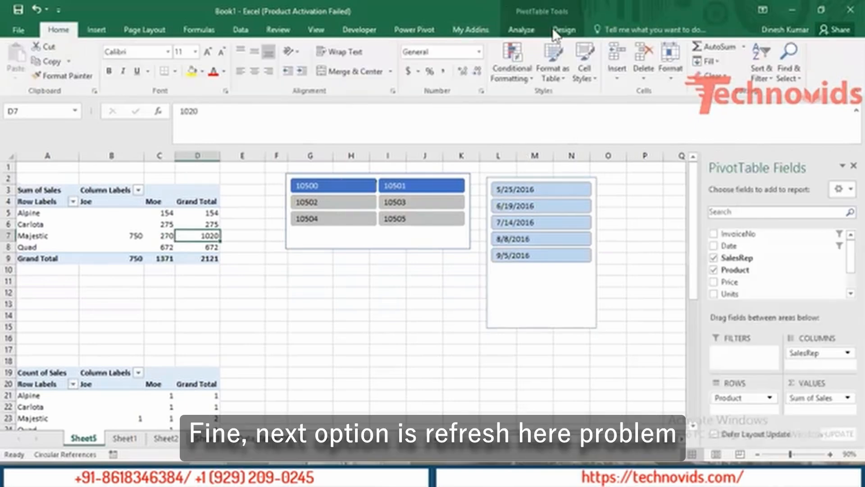
left_click(512, 35)
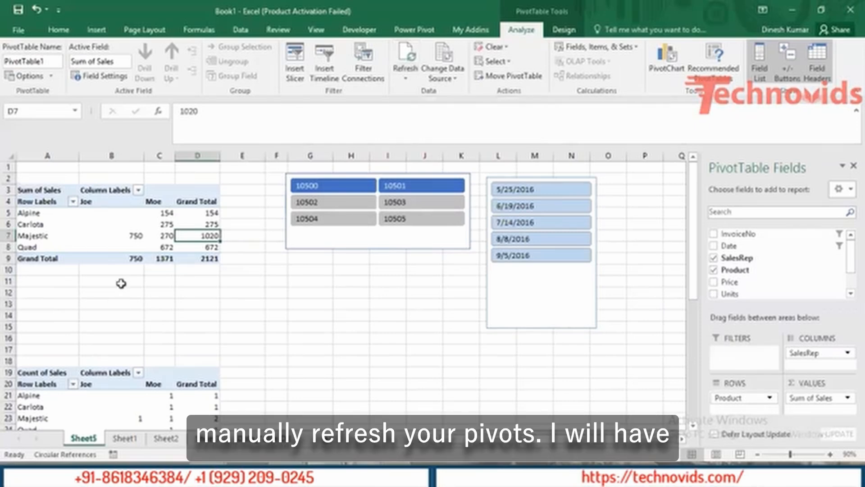
right_click(135, 216)
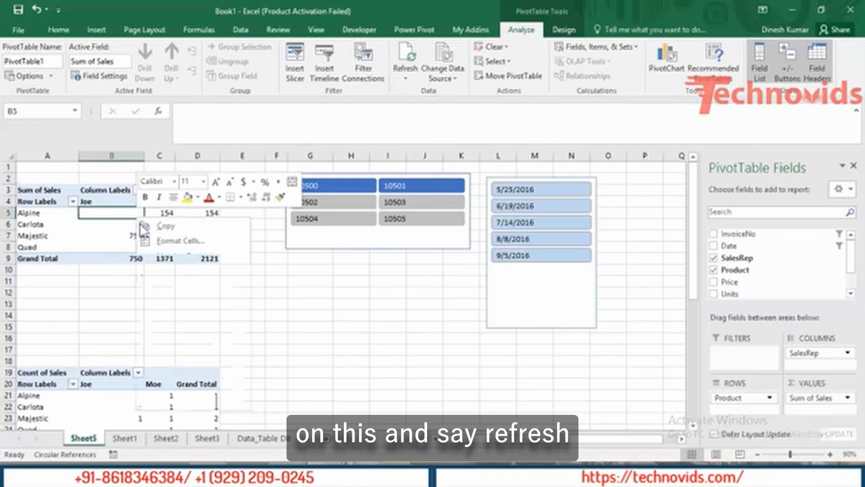
left_click(172, 273)
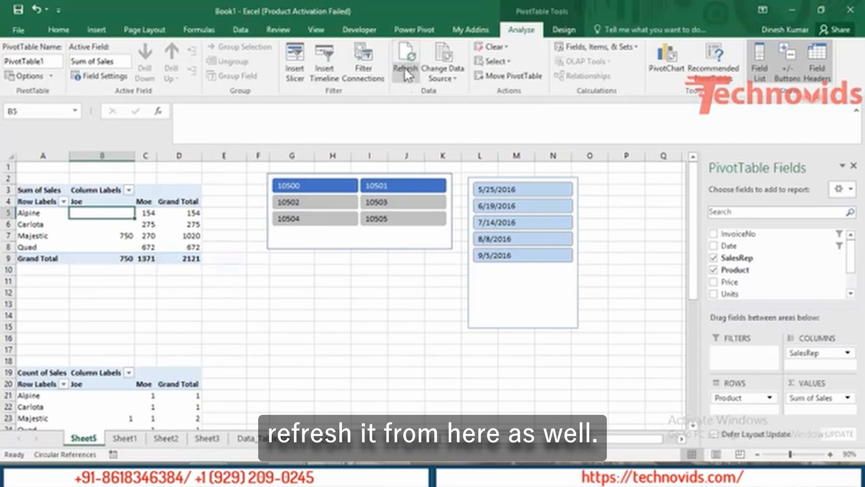
left_click(453, 77)
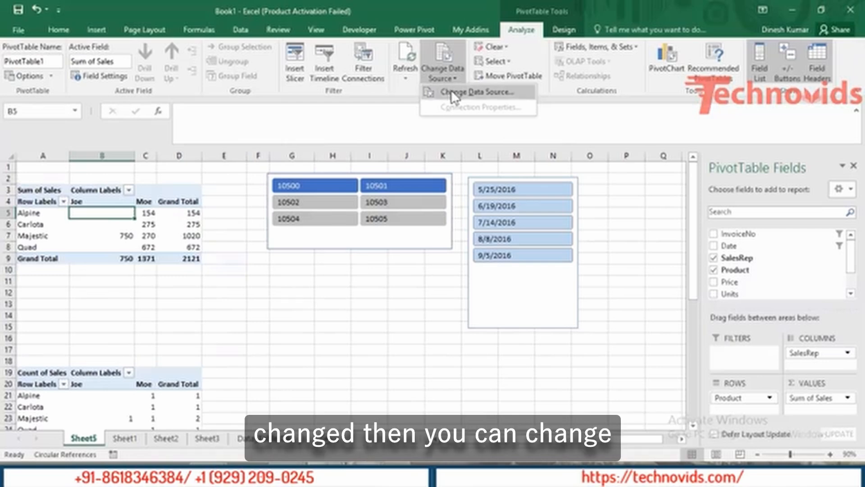
left_click(451, 91)
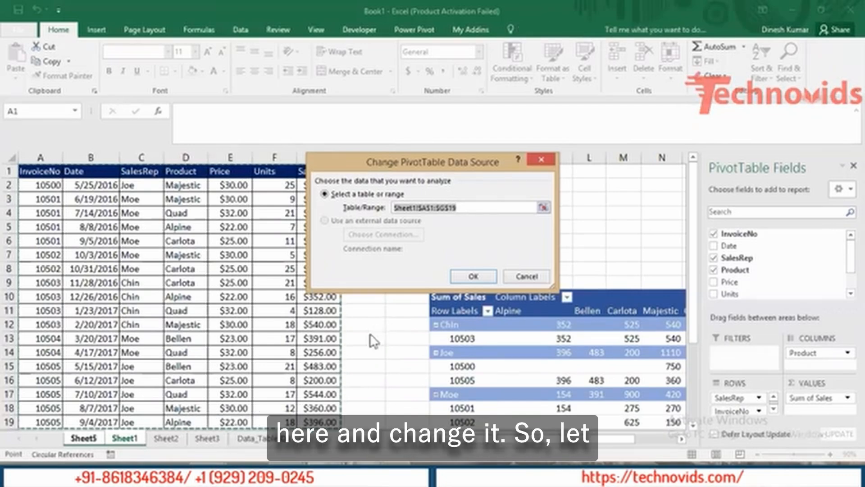
key("Escape")
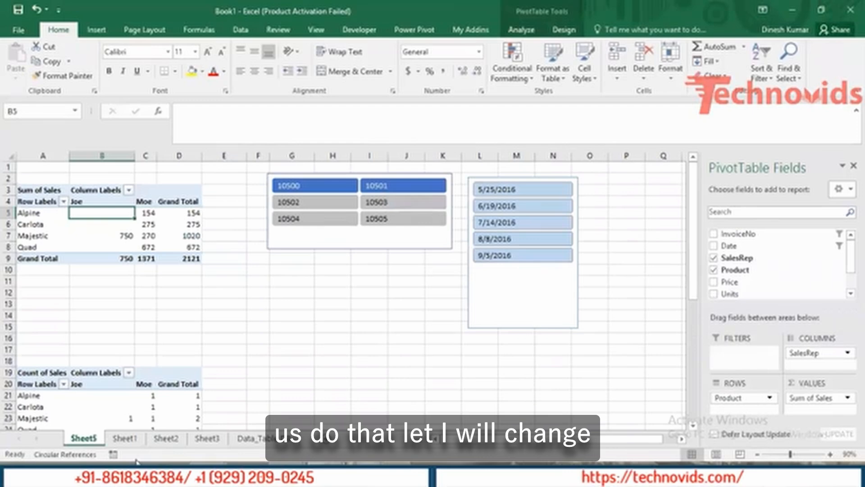
- Copy the Sales column of Sheet1 into column H and rename the copied header RSales
left_click(124, 437)
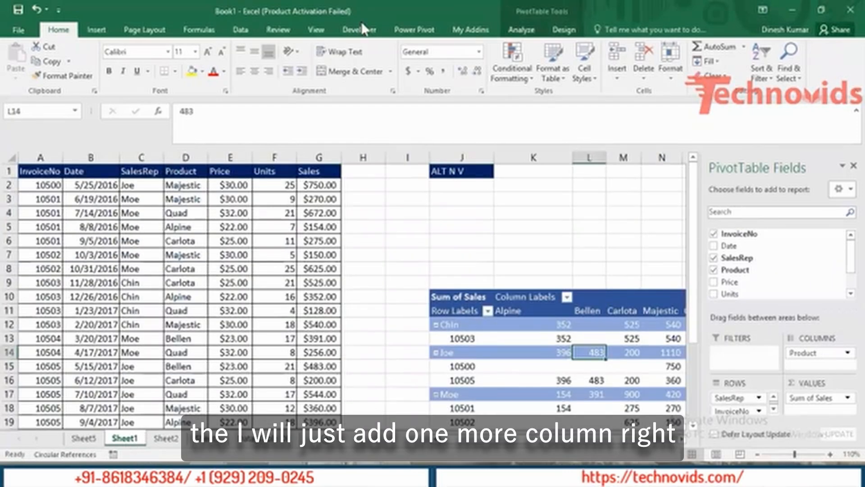
left_click_drag(327, 158, 362, 157)
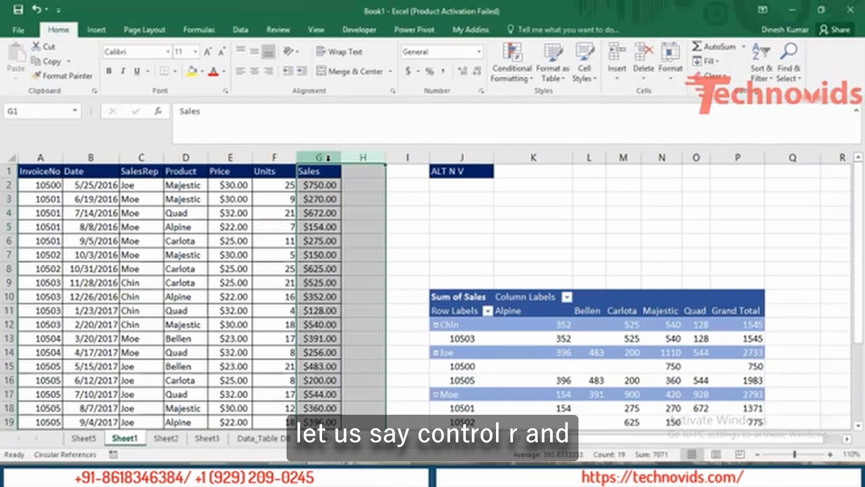
key("ctrl+r")
key("Right")
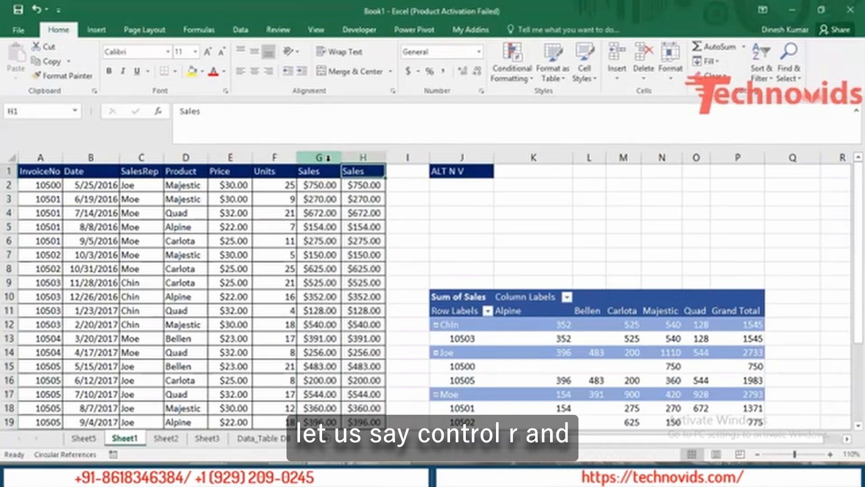
left_click(182, 111)
type("R")
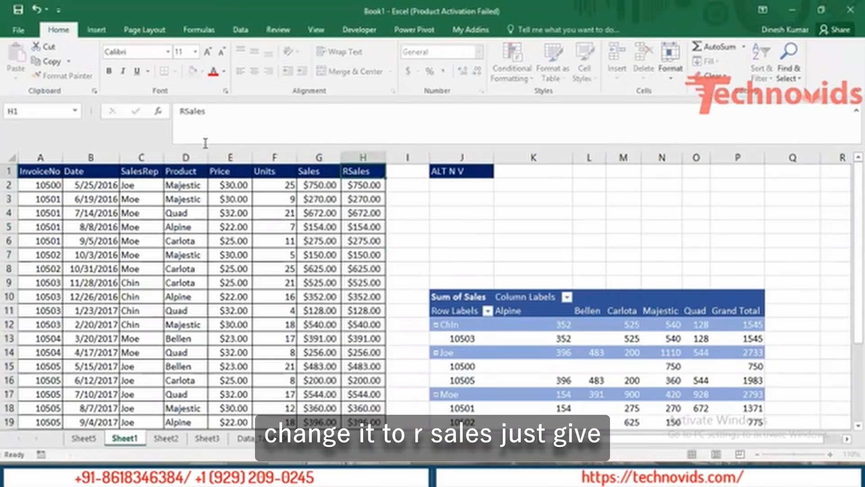
key("Return")
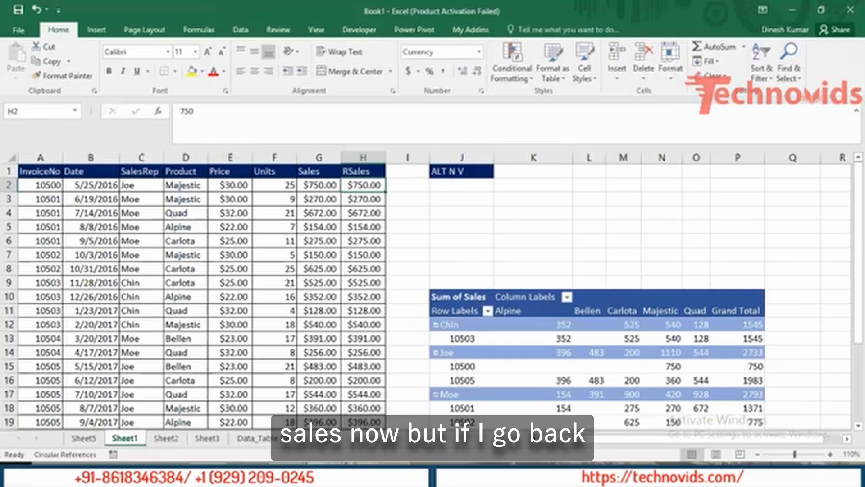
- Check the field list of Sheet5's Sum of Sales pivot table for RSales and try to change its data source to Sheet1!$A$1:$H$19
left_click(85, 439)
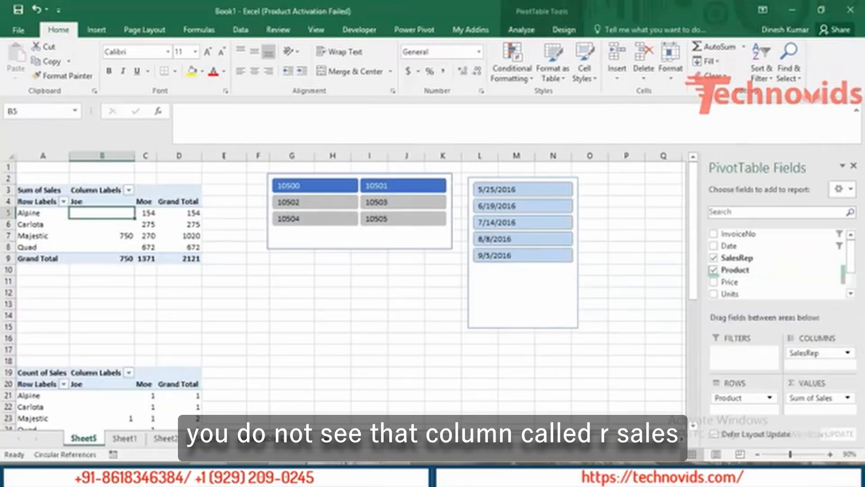
scroll(720, 270, "down", 2)
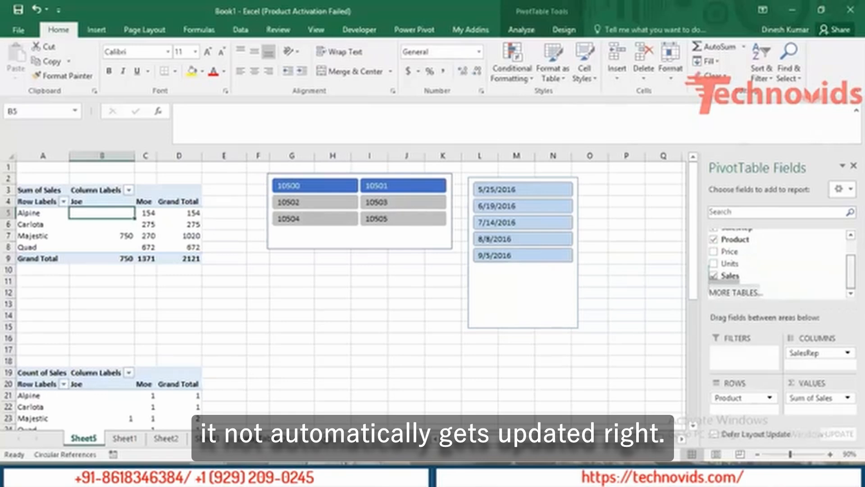
scroll(730, 266, "up", 2)
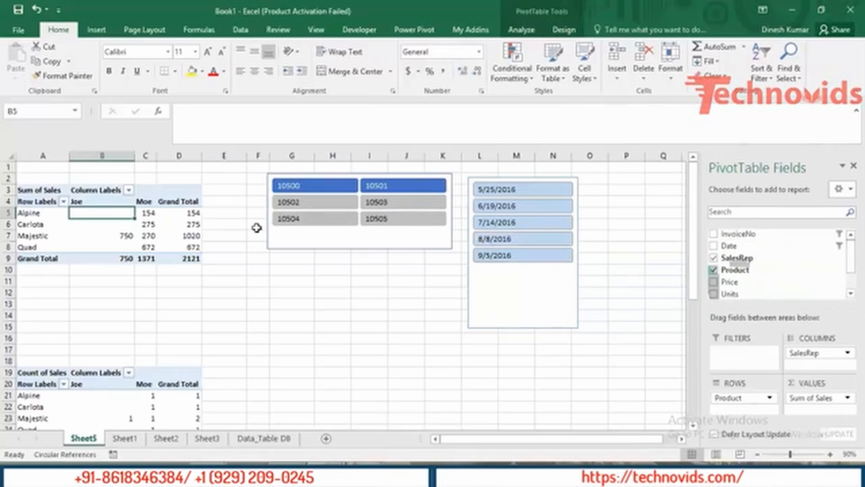
left_click(182, 215)
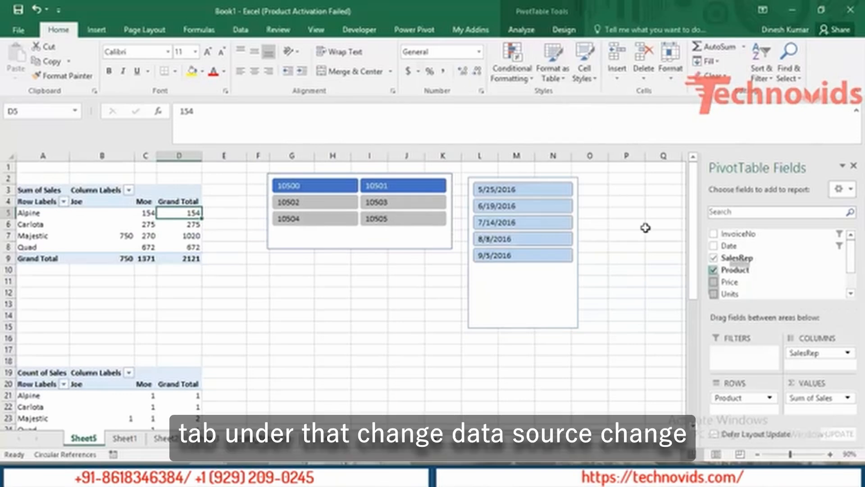
left_click(523, 29)
left_click(449, 80)
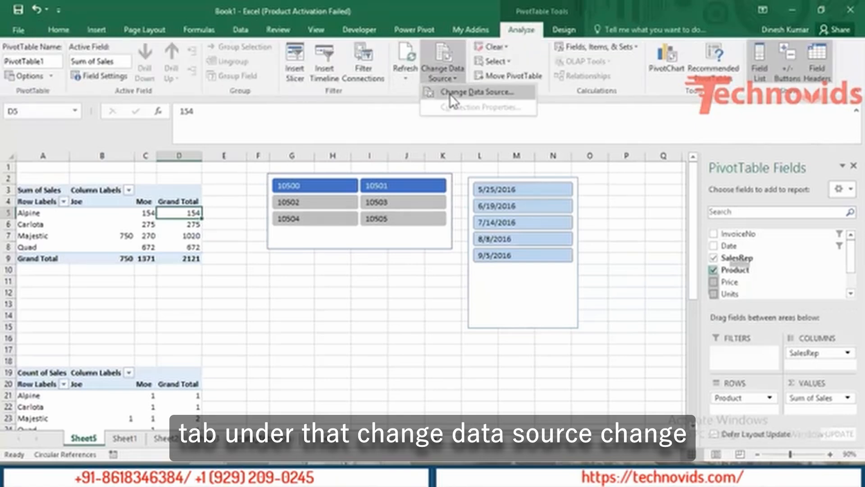
left_click(450, 93)
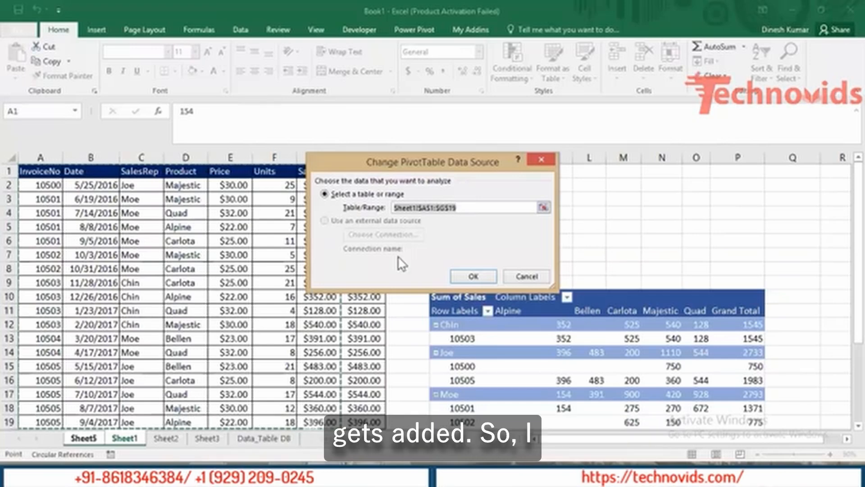
left_click(543, 207)
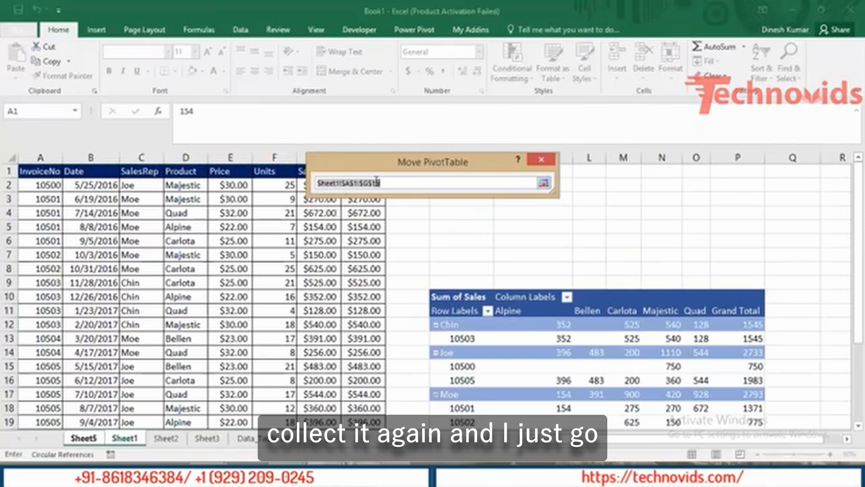
left_click(48, 175)
key("ctrl+shift+Down")
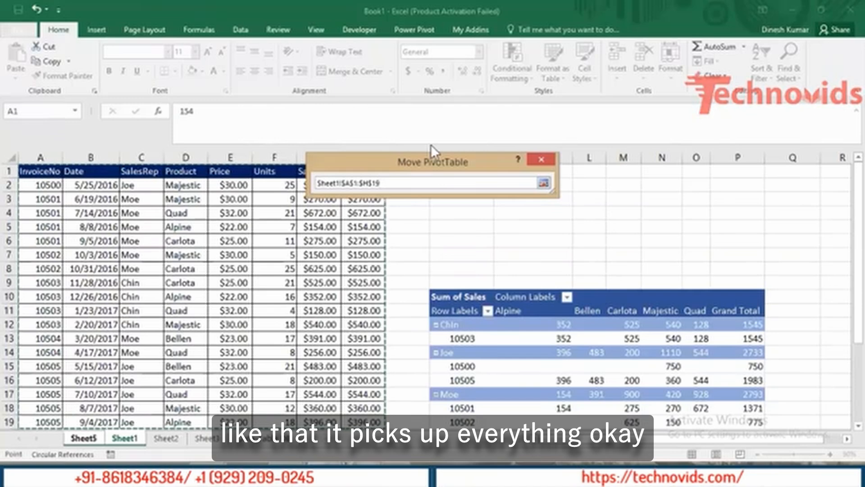
left_click(543, 183)
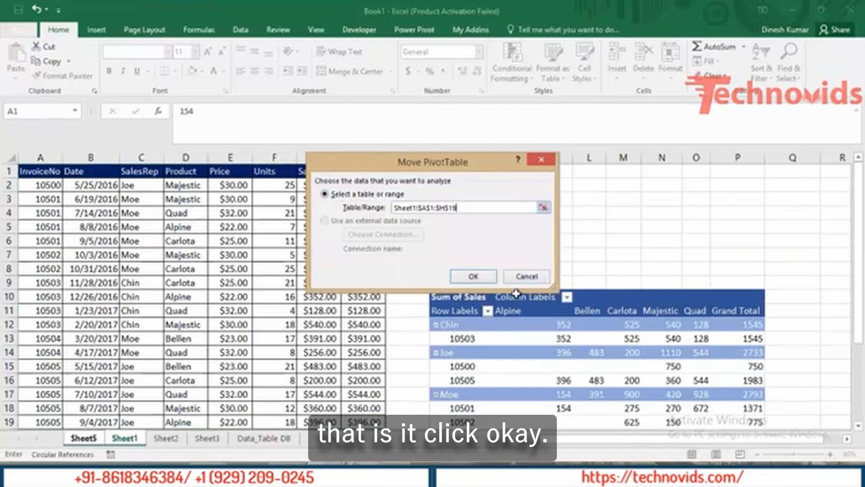
left_click(474, 277)
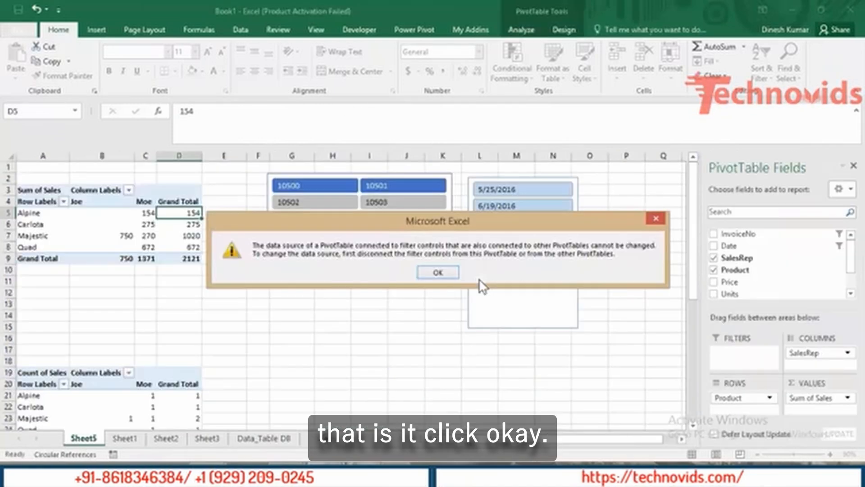
left_click(438, 272)
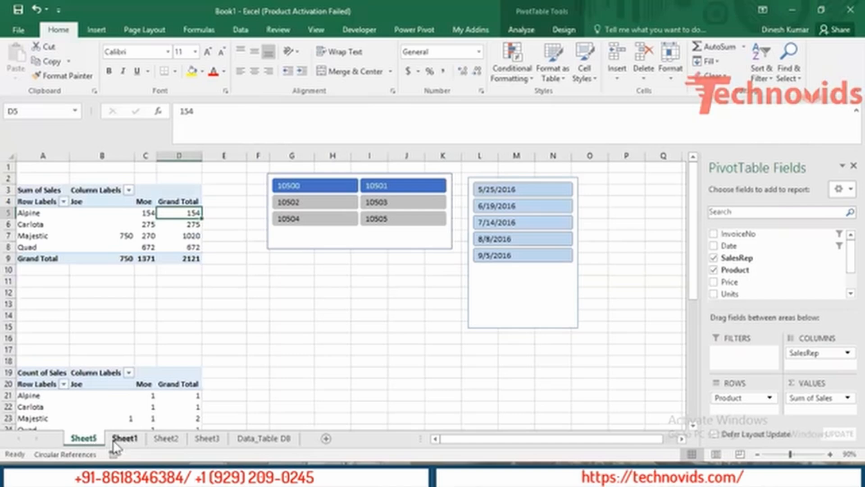
- Change the data source of the Sum of Sales pivot table on Sheet1 to Sheet1!$A$1:$H$19 and check its field list for RSales
left_click(132, 442)
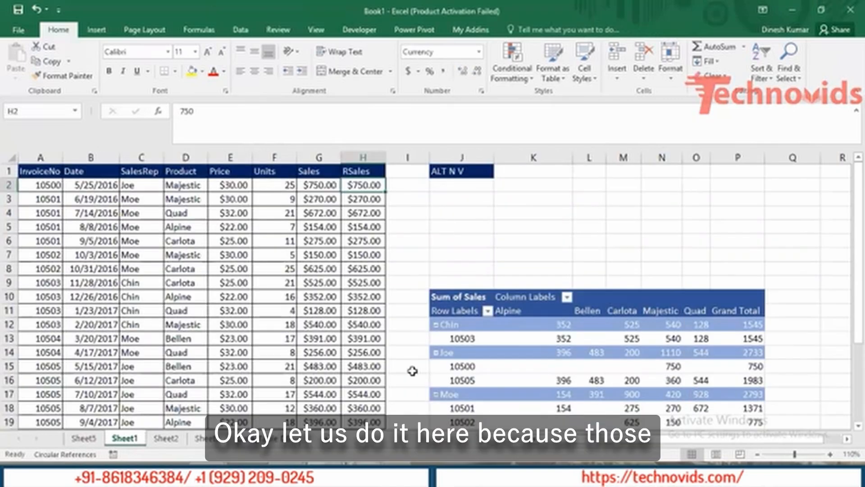
left_click(497, 370)
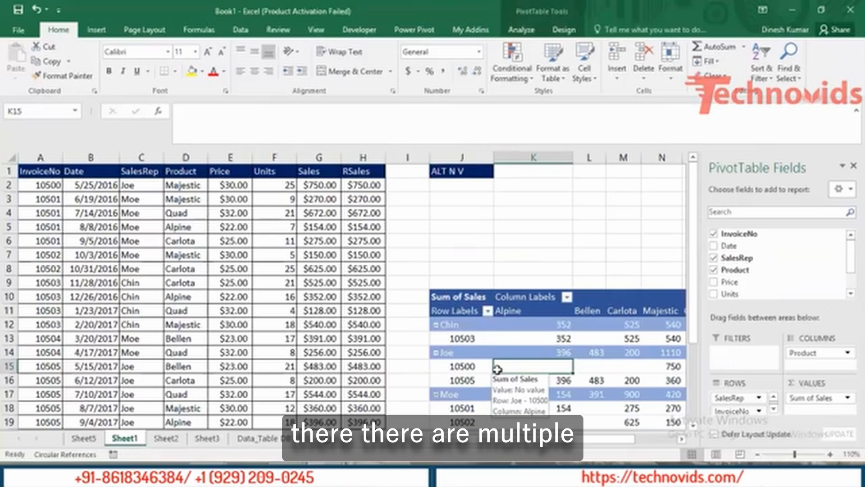
left_click(86, 437)
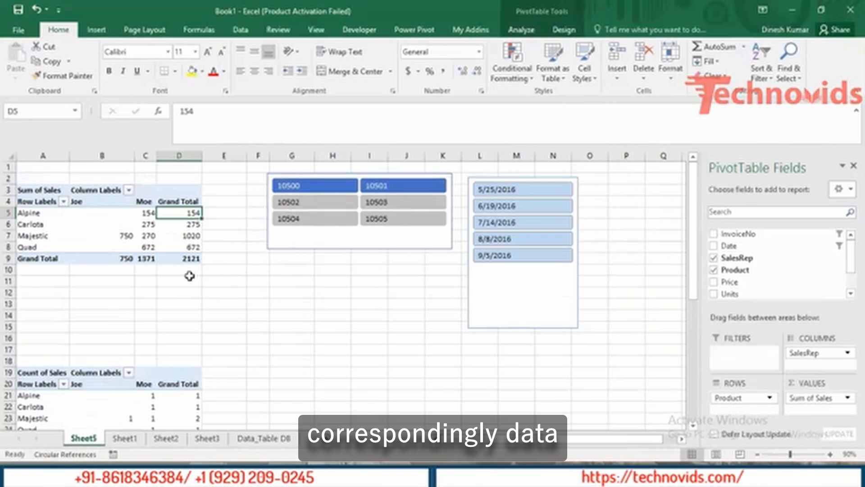
left_click(126, 437)
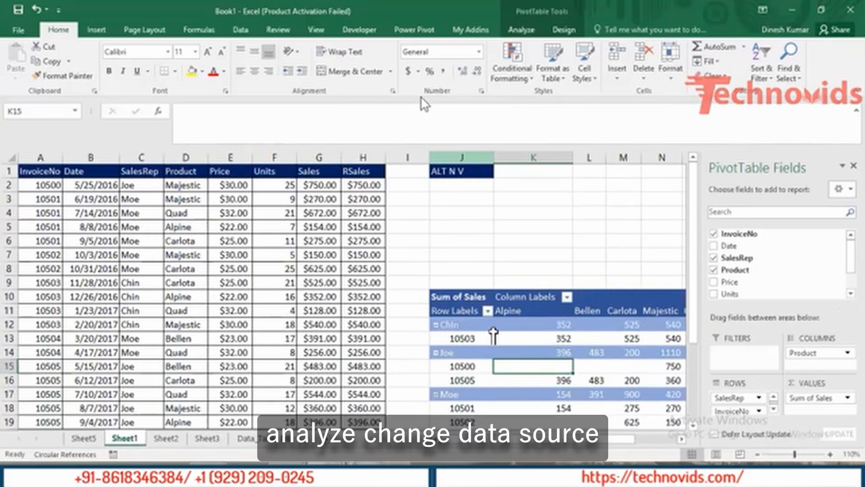
left_click(521, 30)
left_click(446, 80)
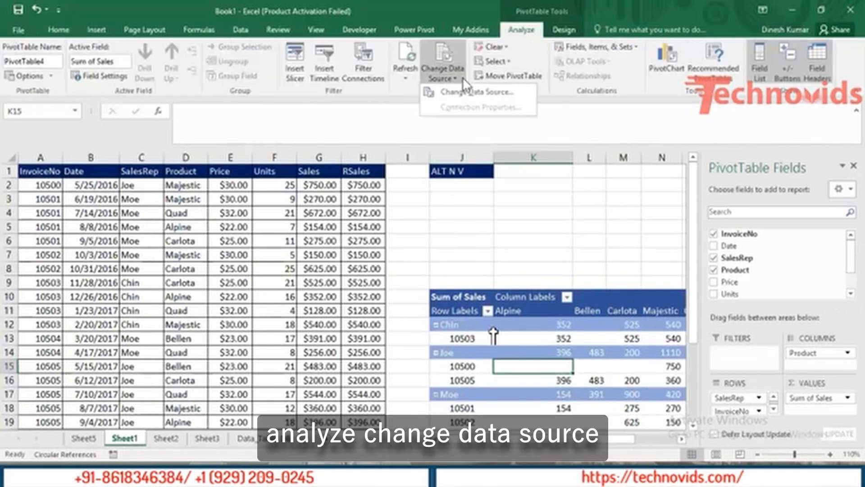
left_click(461, 87)
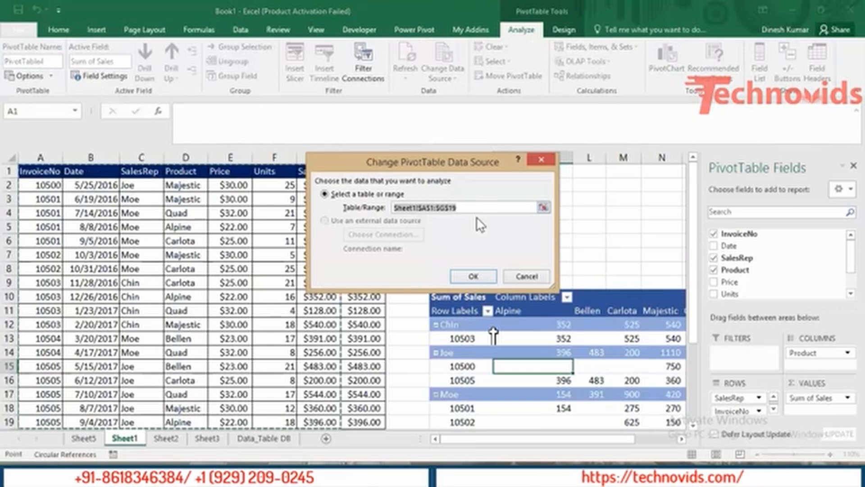
left_click(544, 207)
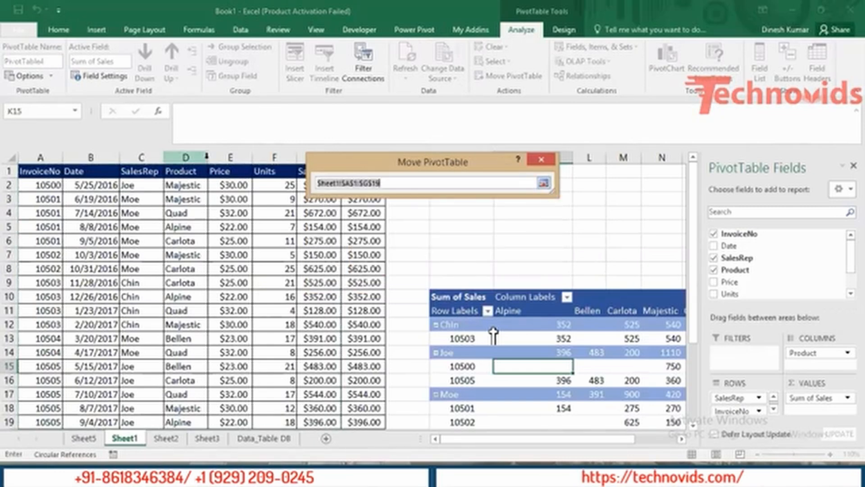
mouse_move(54, 172)
left_mouse_down()
mouse_move(135, 202)
mouse_move(380, 332)
mouse_move(378, 433)
mouse_move(374, 354)
left_mouse_up()
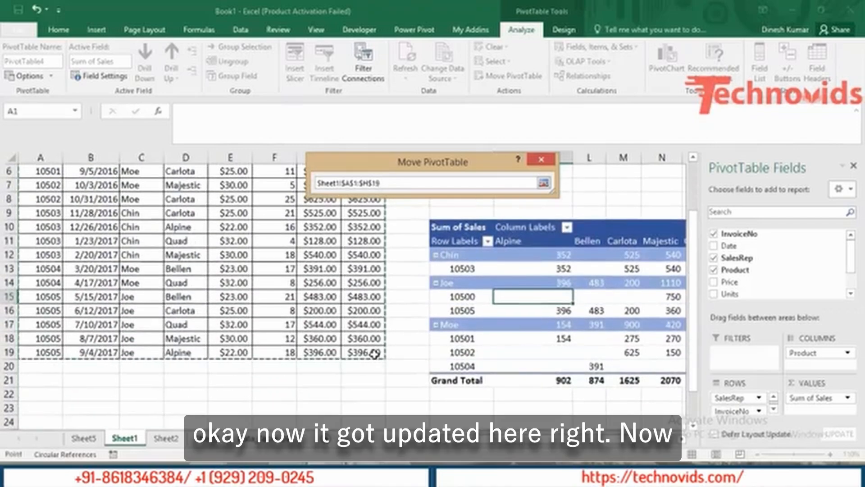
left_click(450, 281)
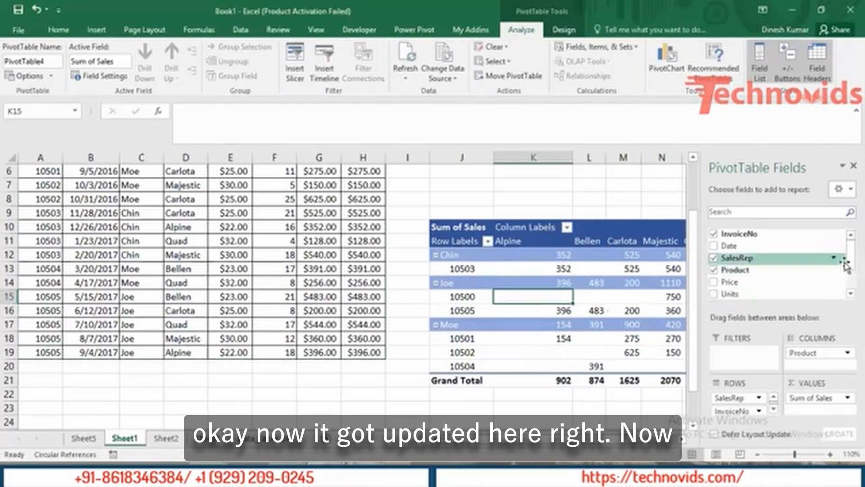
scroll(738, 277, "down", 2)
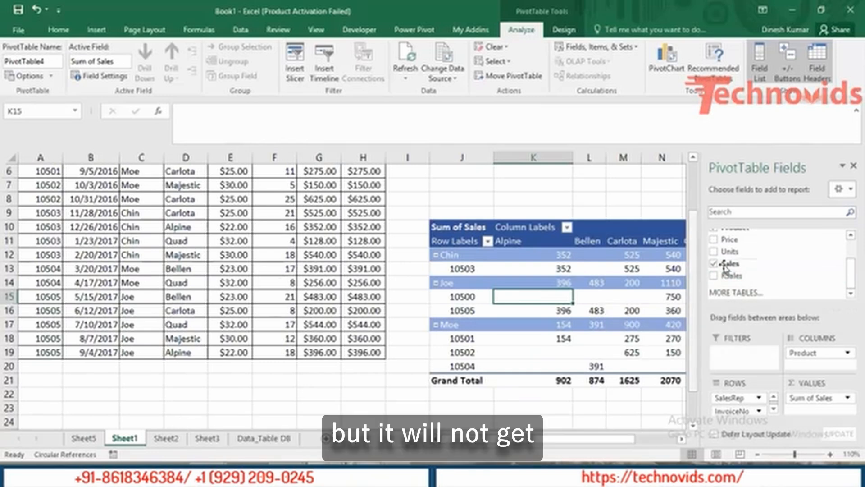
- Refresh the Sum of Sales pivot table on Sheet1
left_click(622, 306)
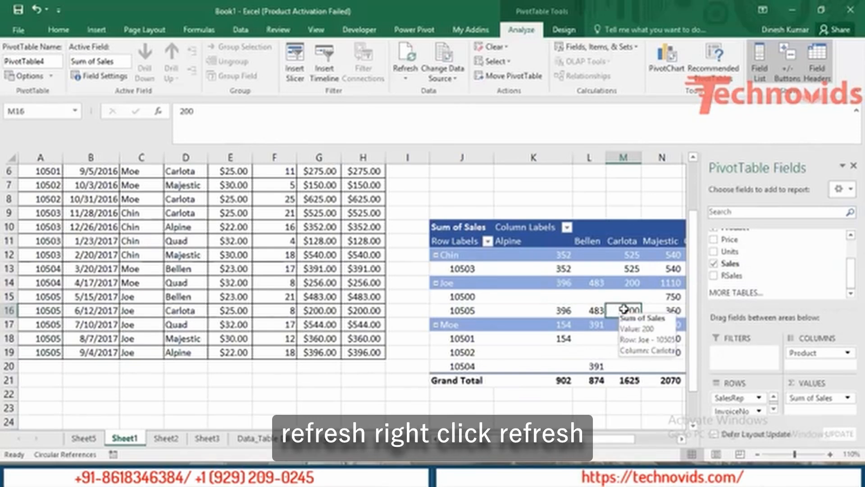
right_click(626, 310)
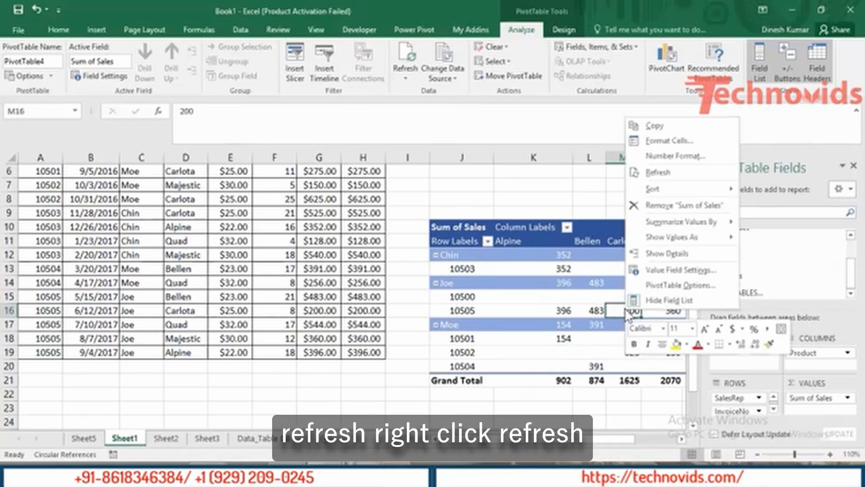
left_click(663, 172)
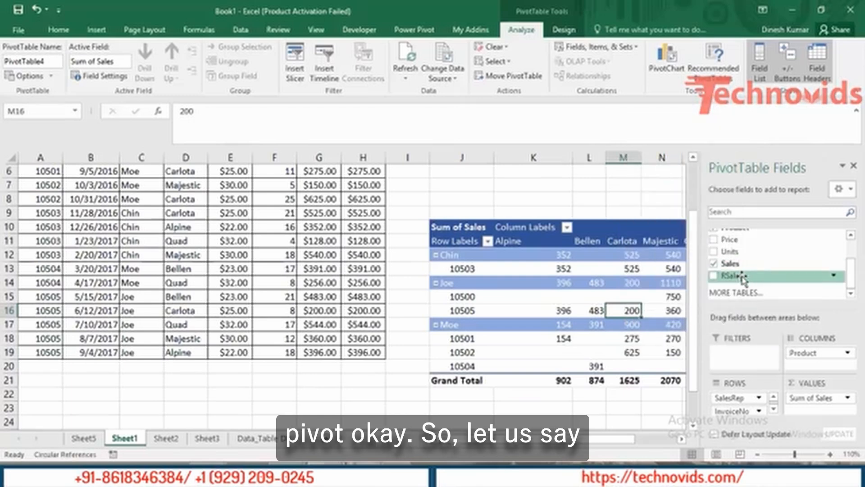
- Add RSales to the values of Sheet1's pivot table and remove it again
left_click_drag(742, 273, 816, 409)
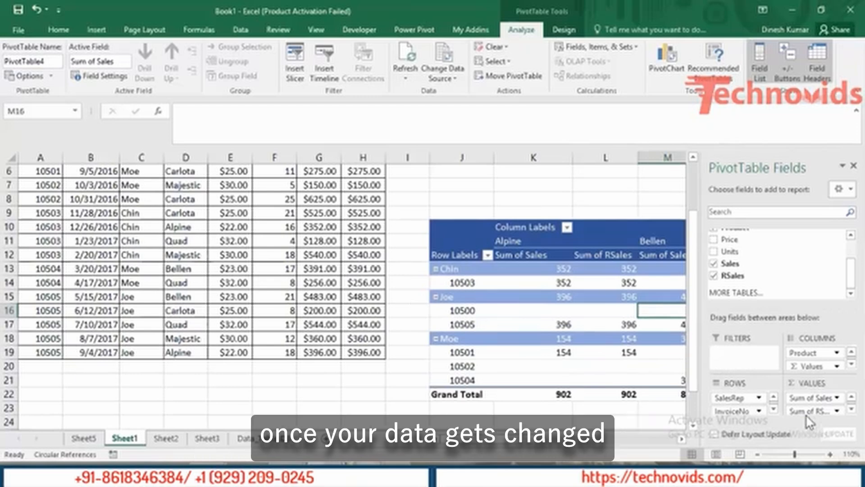
left_click_drag(818, 417, 775, 268)
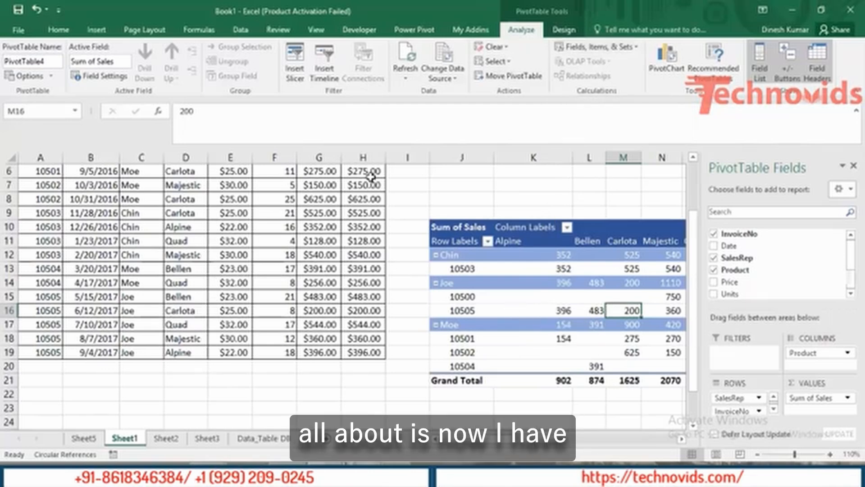
- Delete the RSales column H from the source data on Sheet1
left_click(363, 213)
key("ctrl+Up")
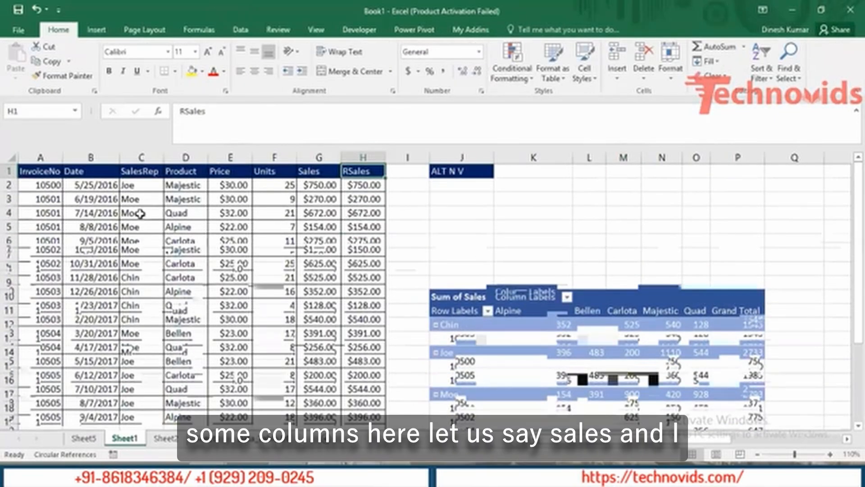
right_click(368, 161)
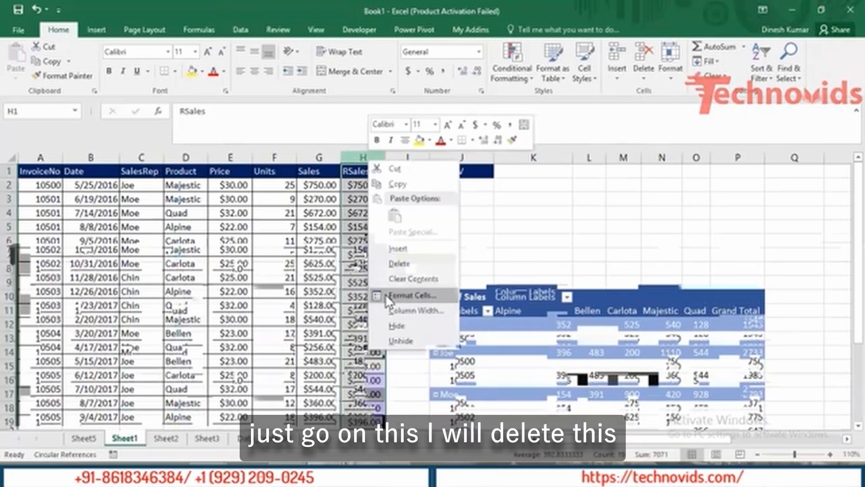
left_click(399, 265)
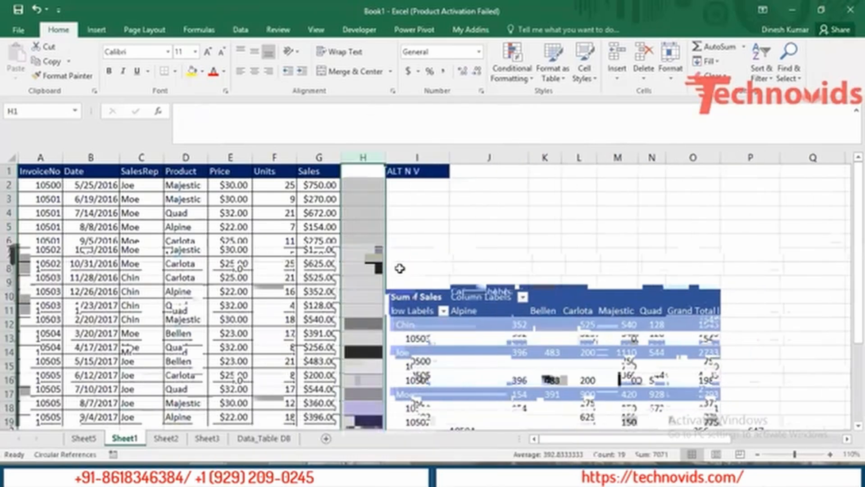
left_click(317, 239)
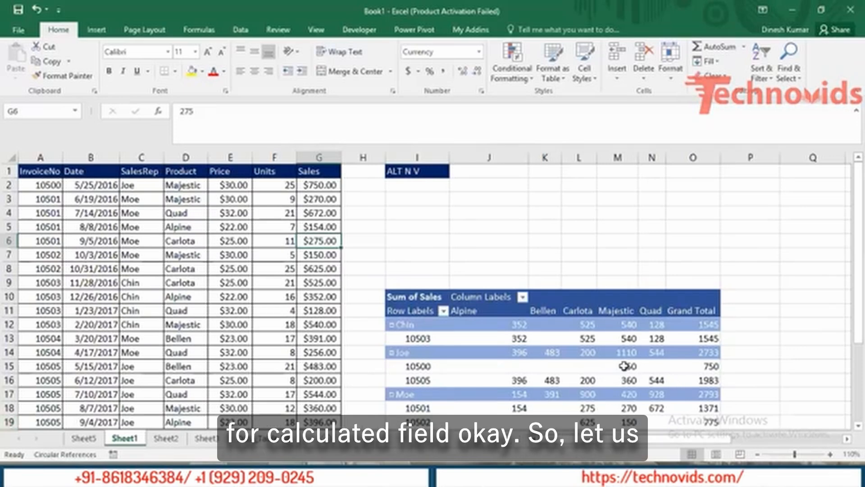
- Add a calculated field named DSales with the formula = Sales*0.1 to the pivot table on Sheet1
left_click(610, 352)
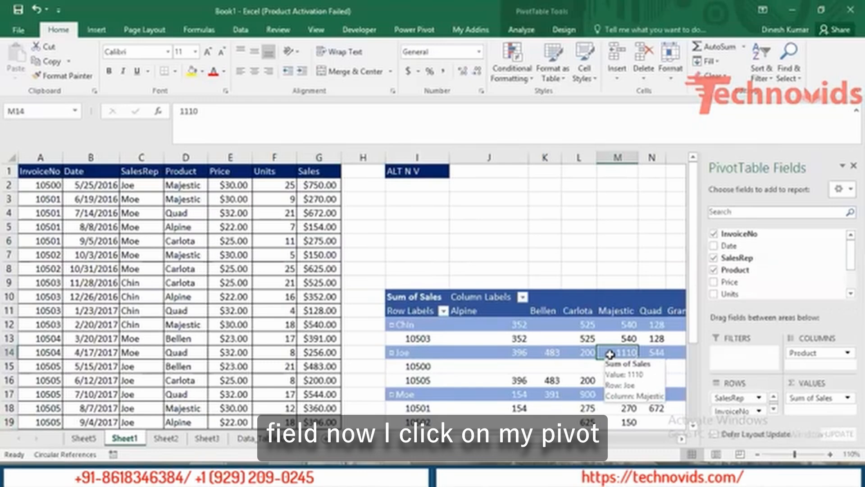
left_click(521, 30)
left_click(632, 47)
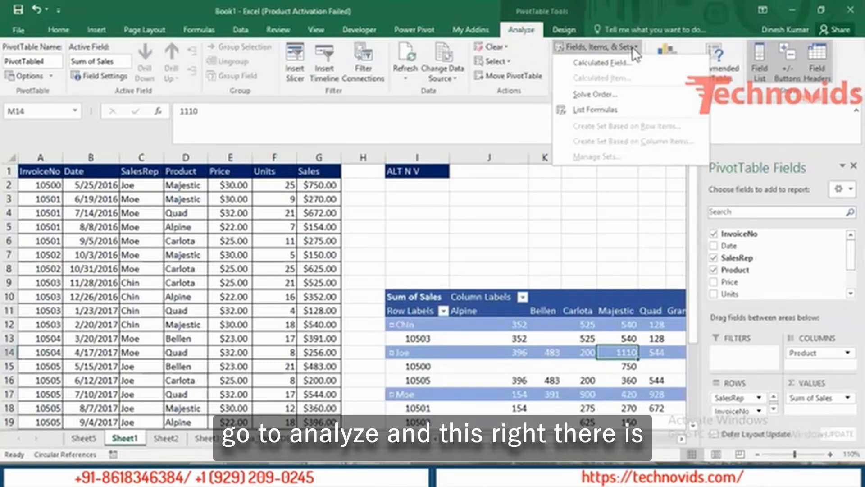
left_click(588, 64)
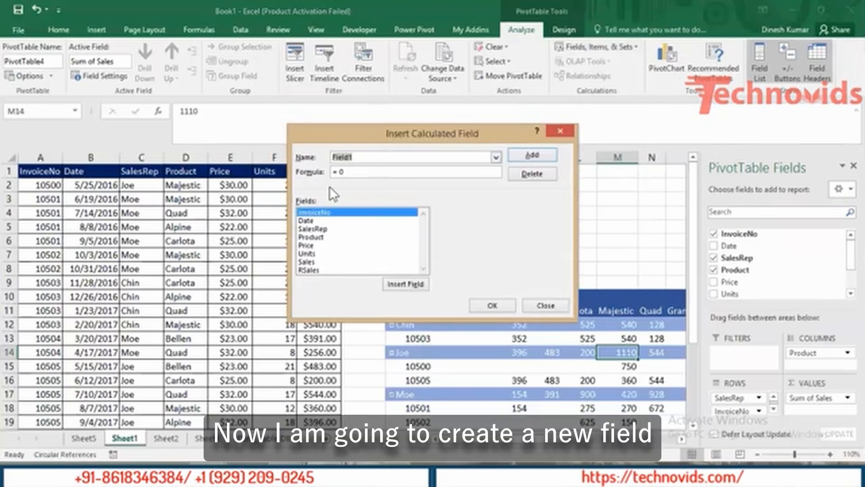
type("D")
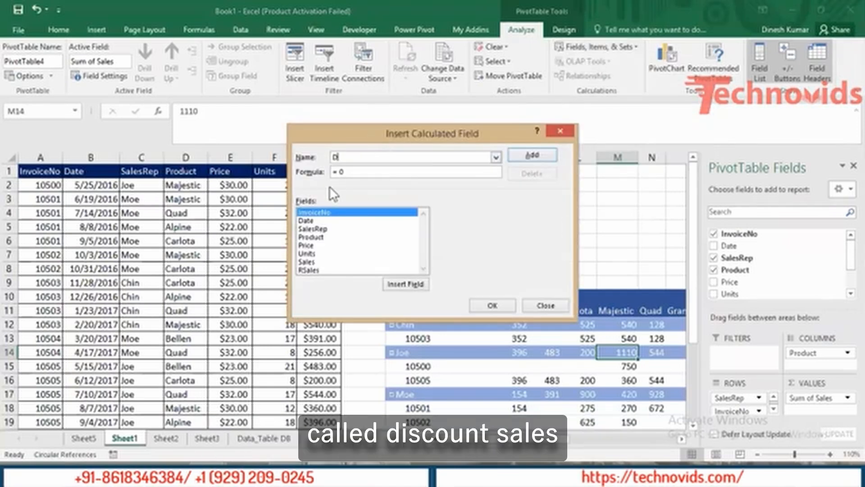
type("Sales")
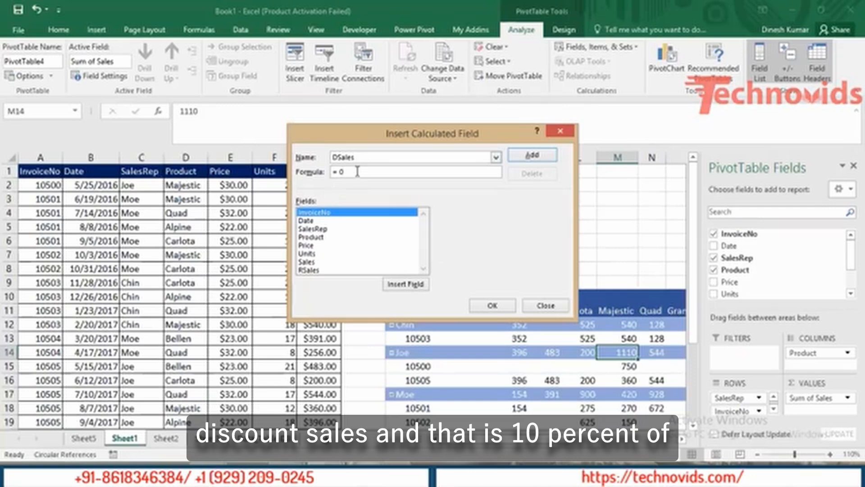
key("BackSpace")
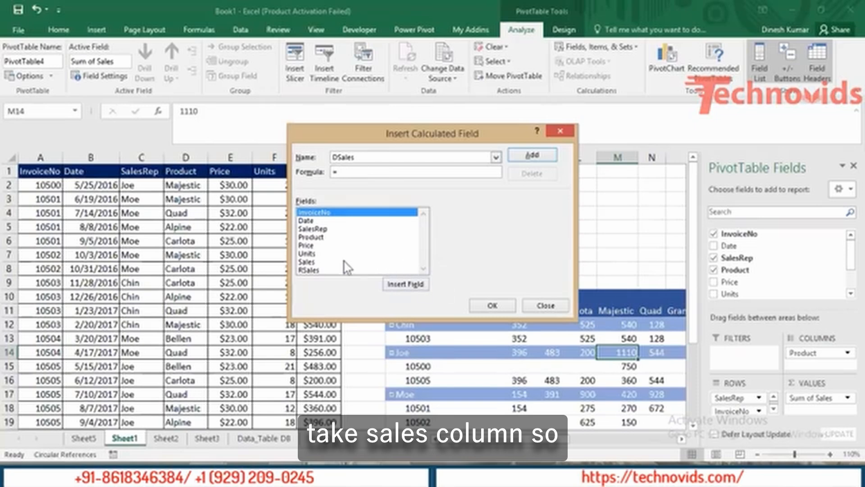
left_click(315, 263)
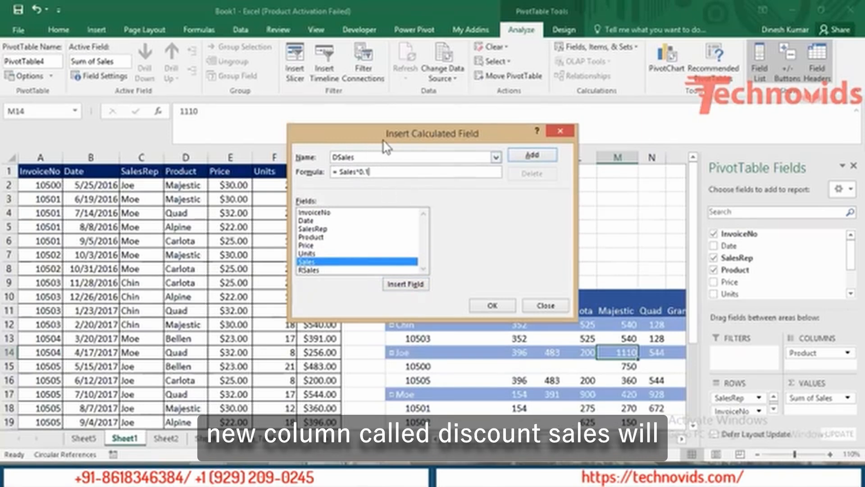
left_click_drag(385, 147, 486, 143)
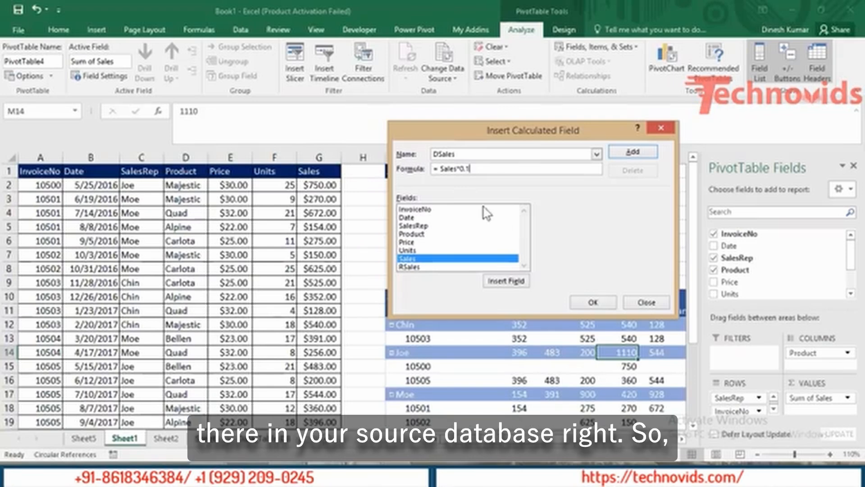
left_click(598, 302)
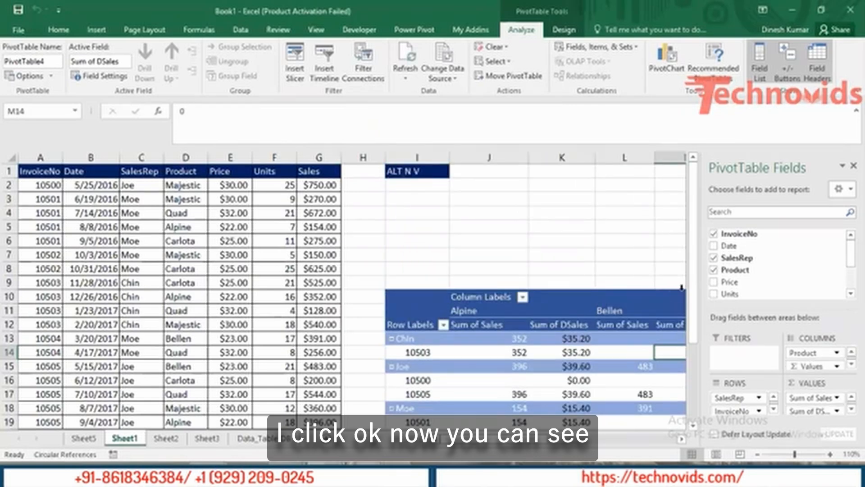
- Remove Sales from the pivot table's values, keeping only the DSales calculated field
scroll(718, 278, "down", 3)
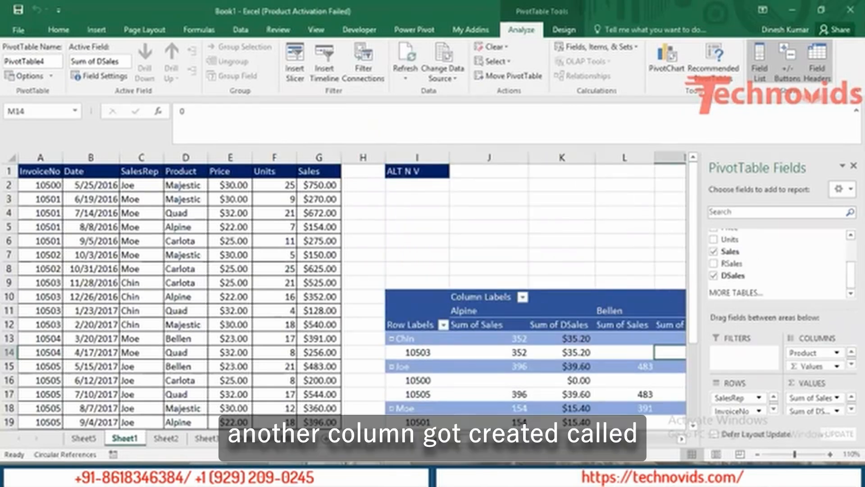
left_click(714, 276)
left_click(713, 276)
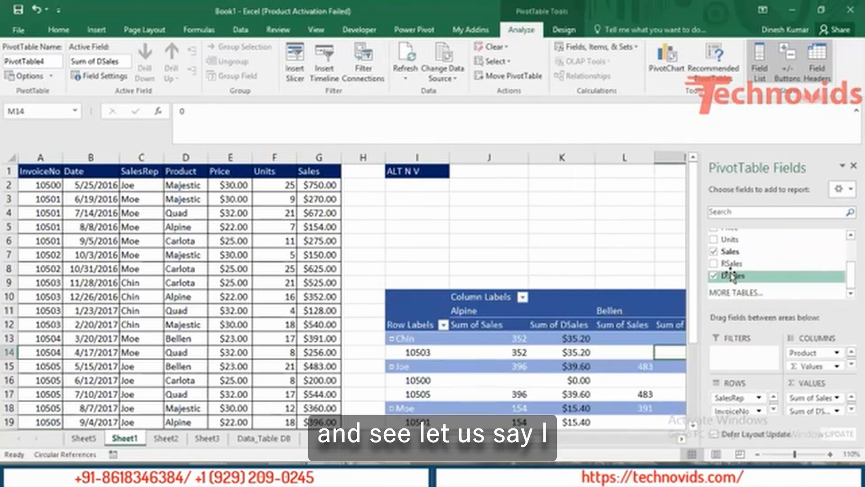
left_click(714, 252)
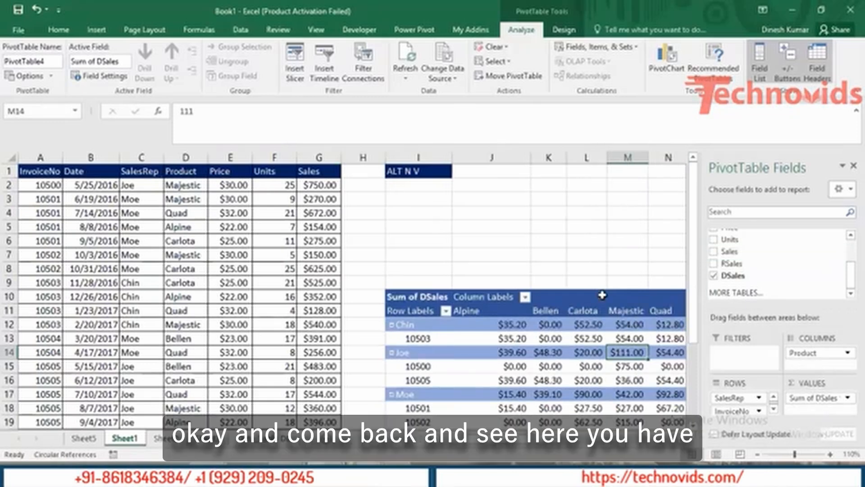
- Examine the Sum of DSales values for each sales rep and product in the pivot table
left_click(606, 278)
key("Down")
key("Down")
key("Down")
key("Down")
key("Down")
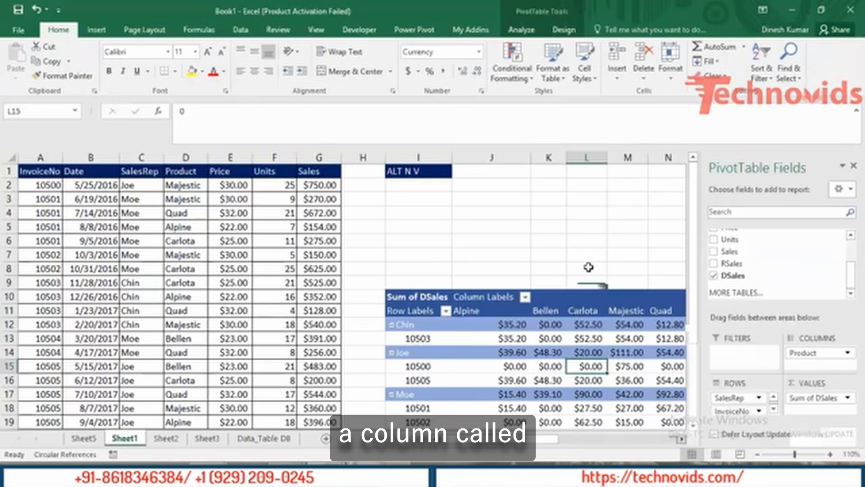
left_click(588, 267)
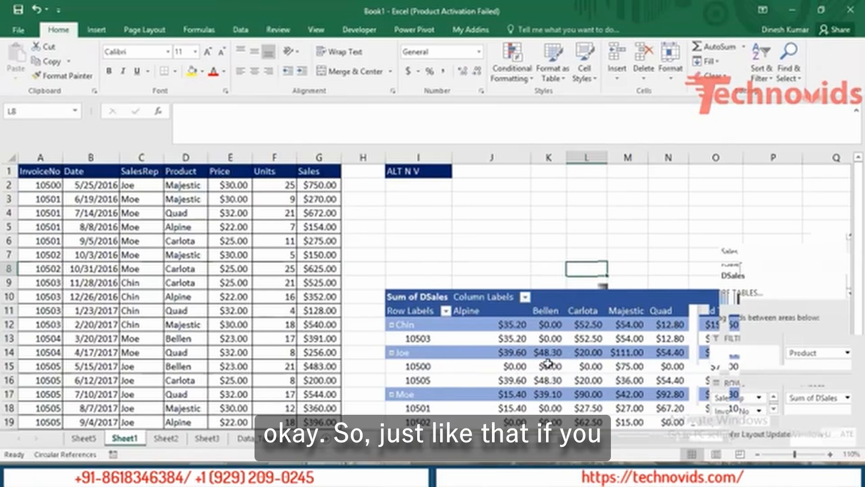
mouse_move(548, 363)
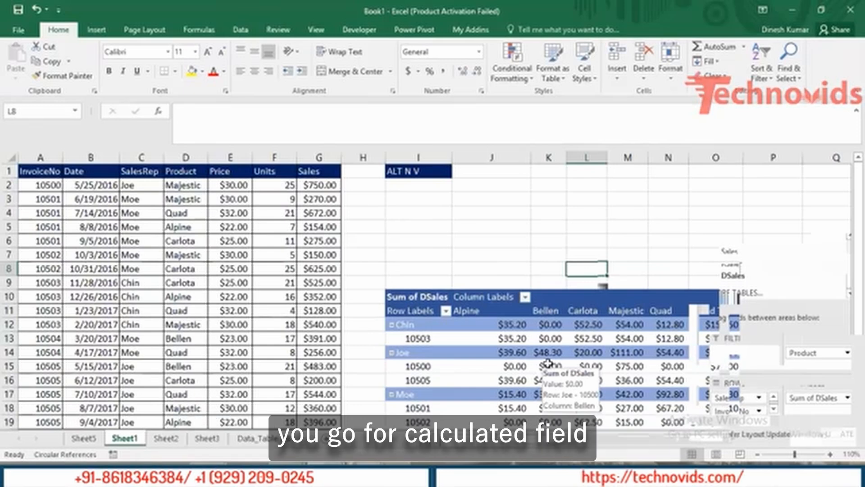
left_click(548, 364)
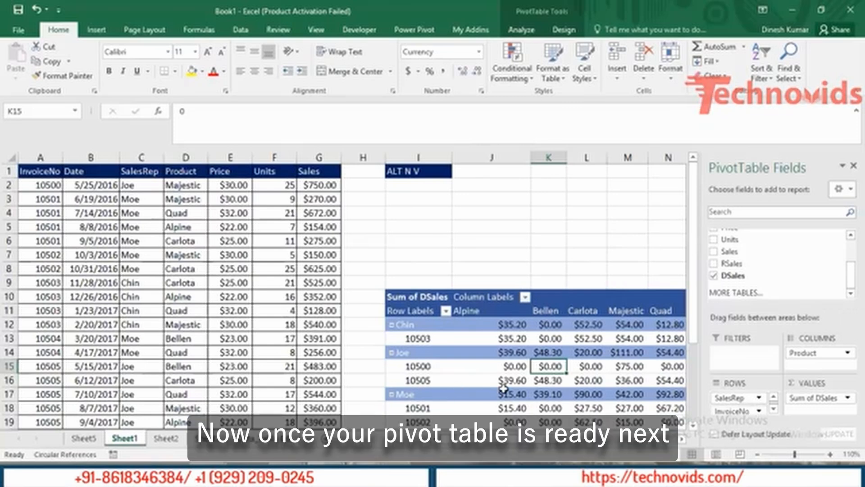
- Look over the whole DSales pivot table, including its Grand Total column and row
mouse_move(477, 350)
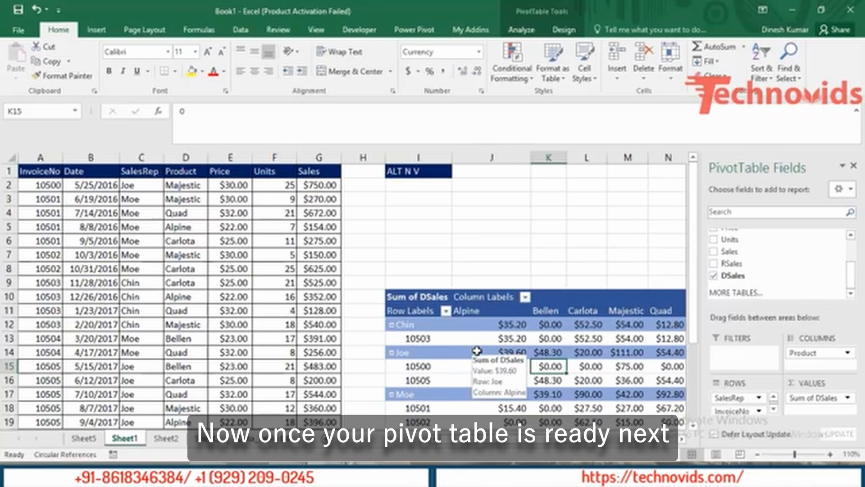
left_click(487, 327)
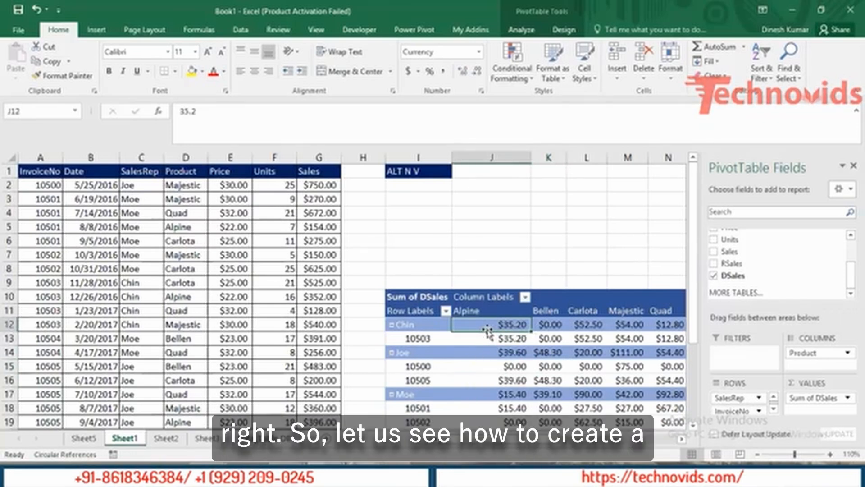
key("Right")
key("Right")
key("Right")
key("Right")
key("Right")
key("Right")
key("Right")
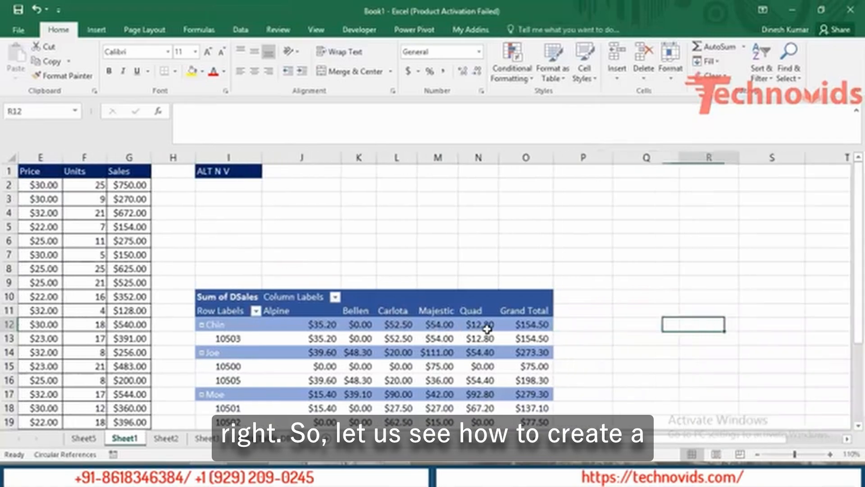
key("Left")
key("Left")
key("Left")
key("Down")
key("Down")
key("Down")
key("Down")
key("Down")
key("Down")
key("Down")
key("Down")
key("Down")
key("Down")
key("Down")
key("Down")
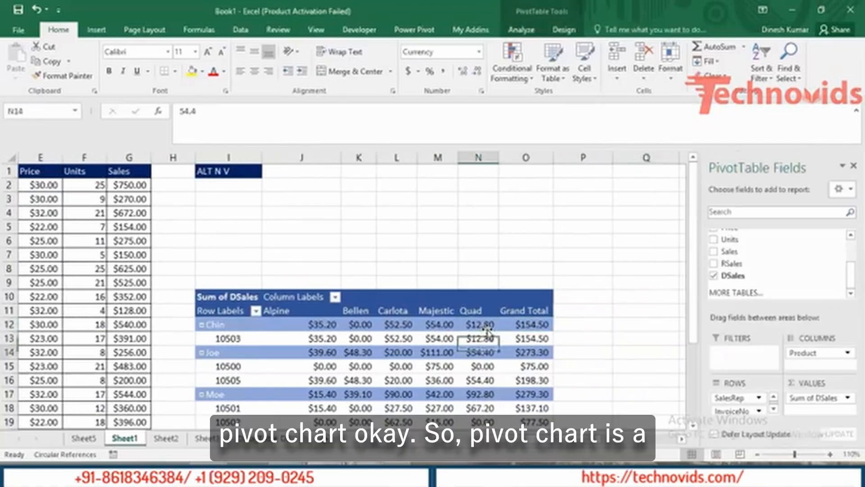
key("Up")
key("Up")
key("Up")
key("Up")
key("Up")
key("Up")
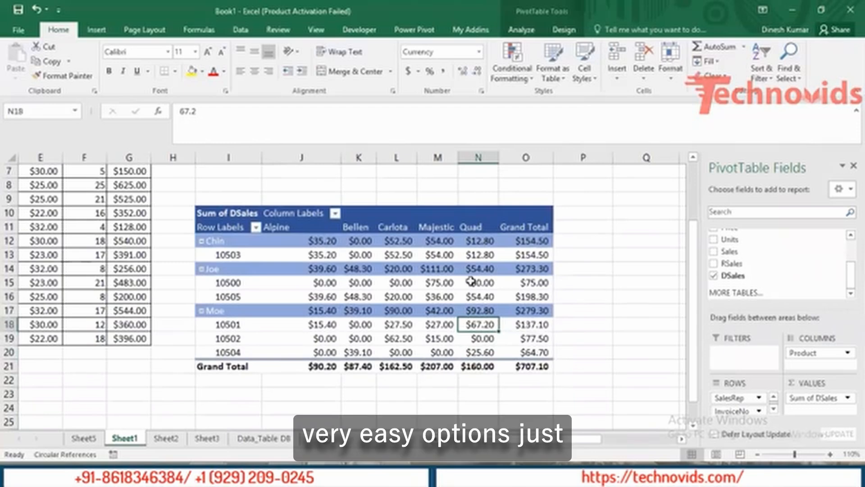
- View the recommended PivotTables for the data and dismiss them without inserting one
left_click(521, 28)
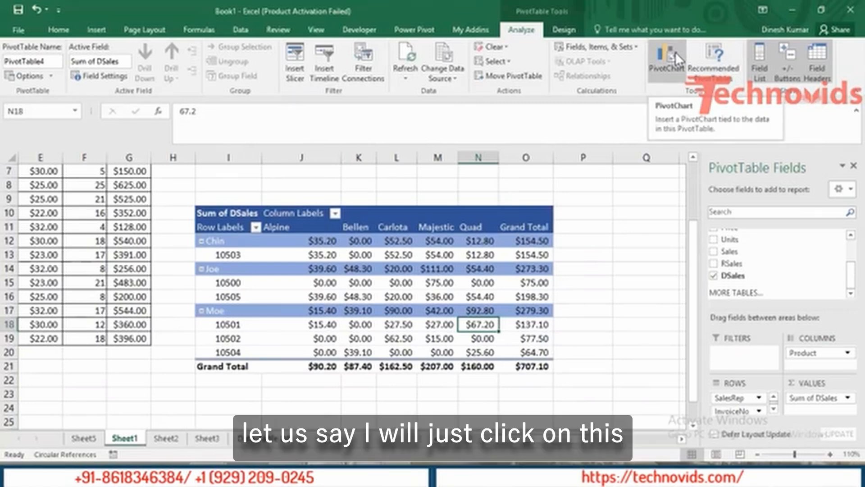
left_click(722, 63)
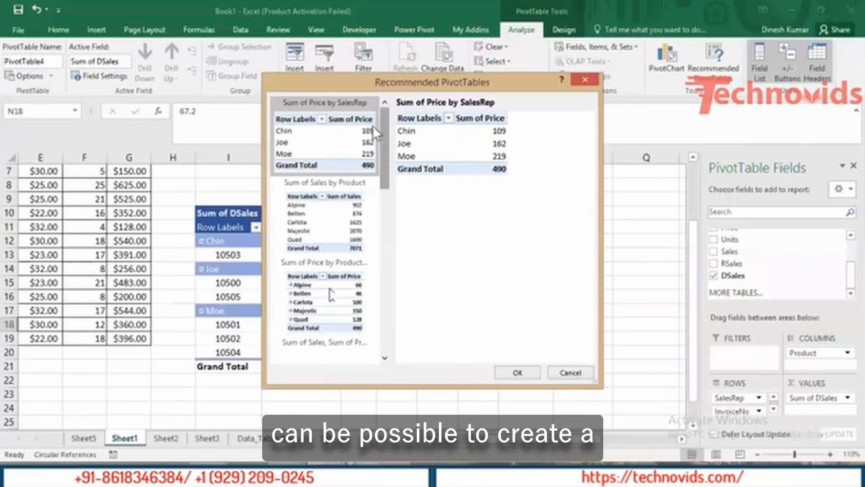
left_click_drag(384, 180, 392, 146)
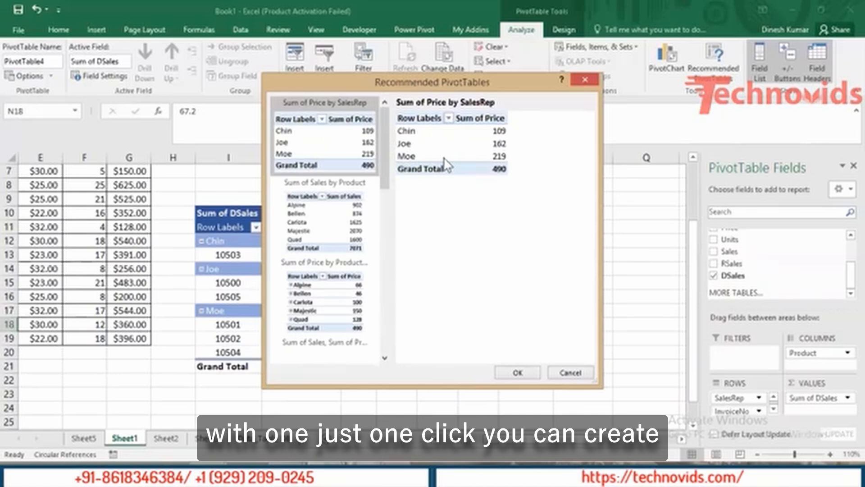
key("Escape")
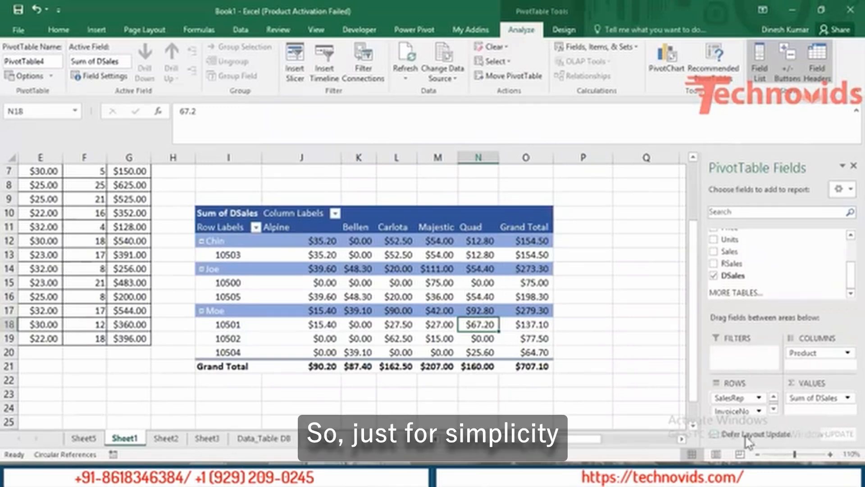
- Remove InvoiceNo from the pivot table and swap its axes so Product is in rows and SalesRep in columns
left_click_drag(739, 412, 762, 272)
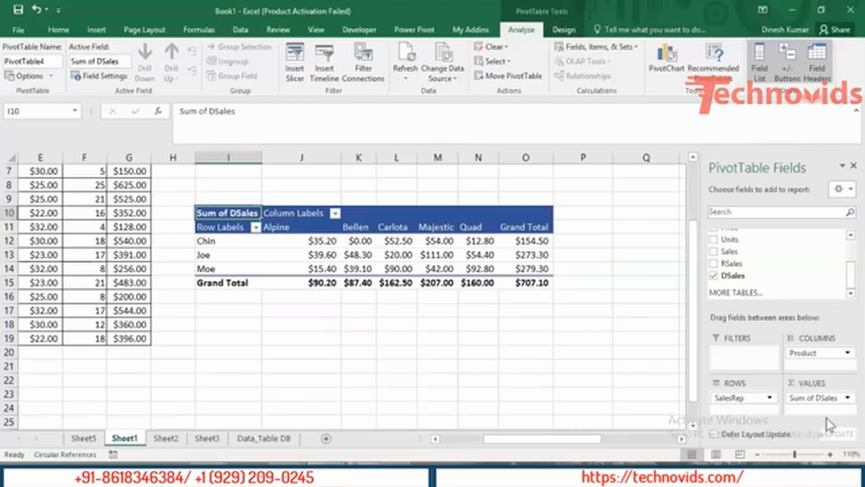
left_click_drag(833, 355, 816, 365)
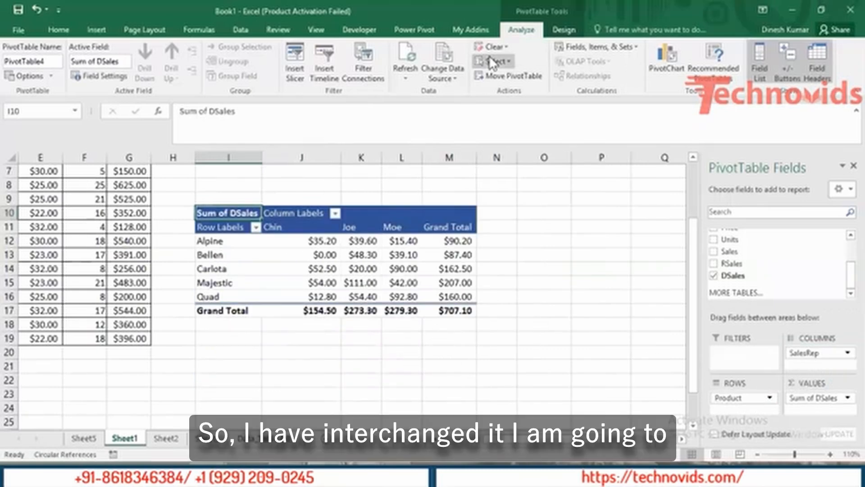
- Insert a Clustered Column PivotChart from the DSales pivot table and place it beside the table, clear of its data
left_click(669, 70)
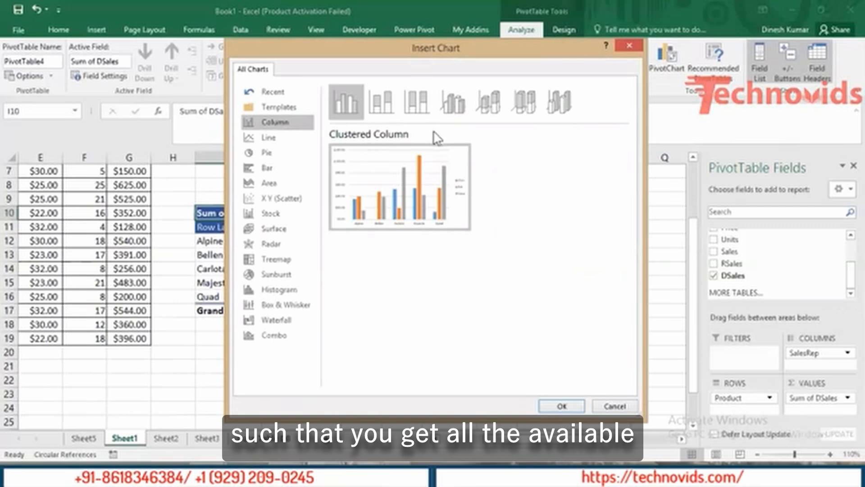
mouse_move(400, 174)
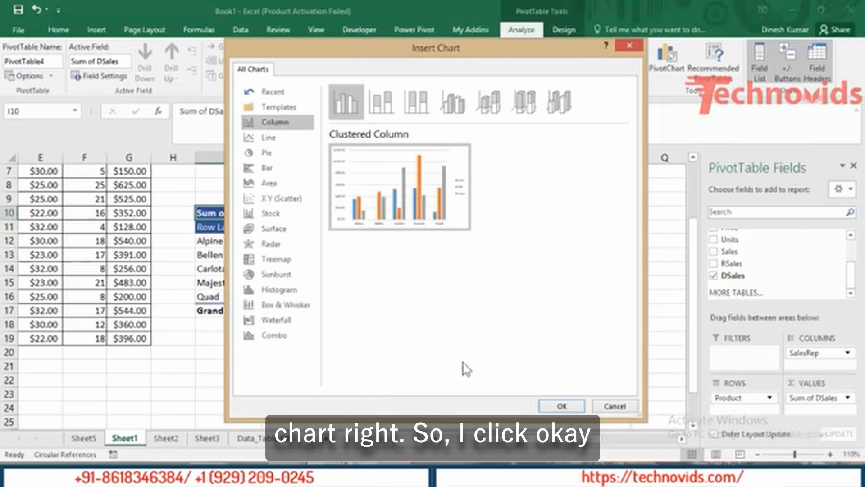
left_click(562, 406)
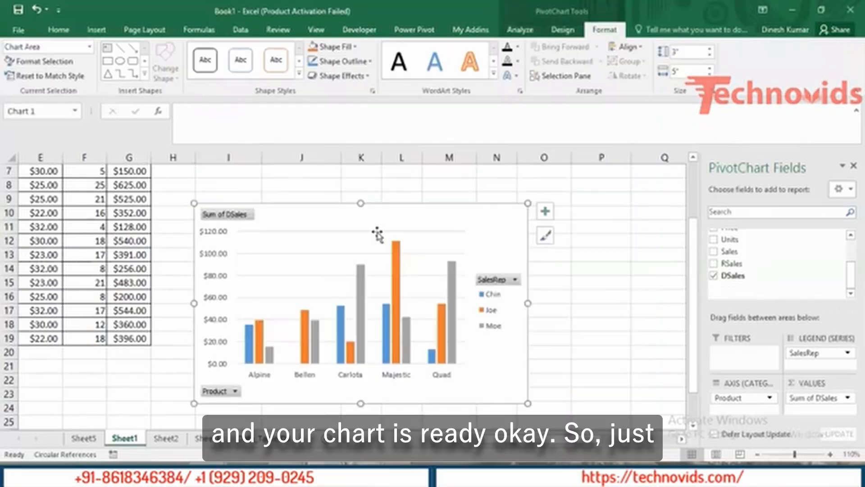
left_click_drag(309, 201, 616, 193)
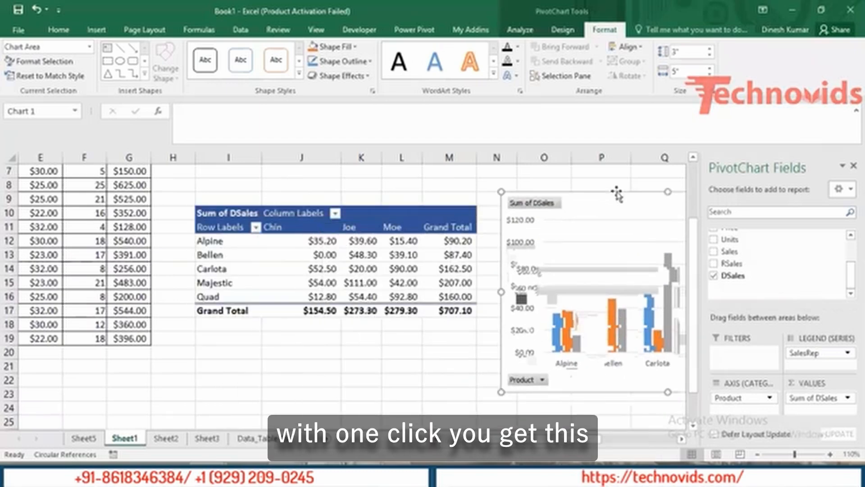
- Hide all field buttons on the DSales PivotChart
left_click(560, 407)
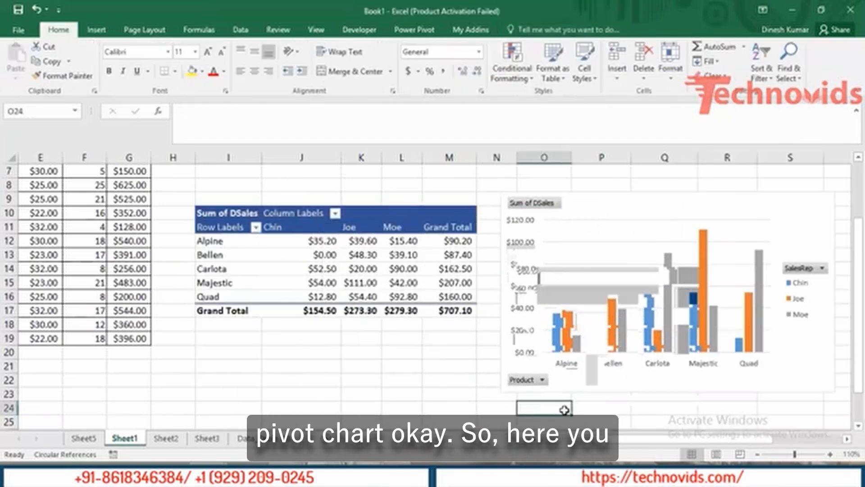
key("Right")
key("Right")
key("Right")
key("Right")
key("Right")
key("Right")
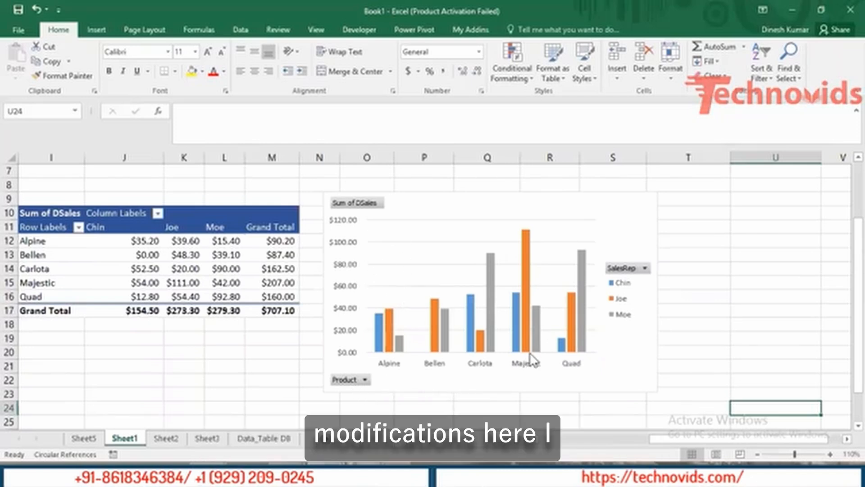
right_click(365, 205)
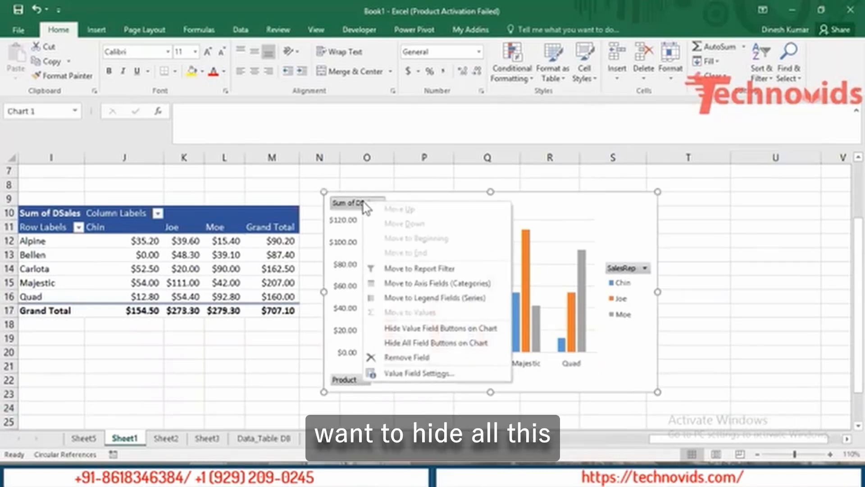
left_click(423, 343)
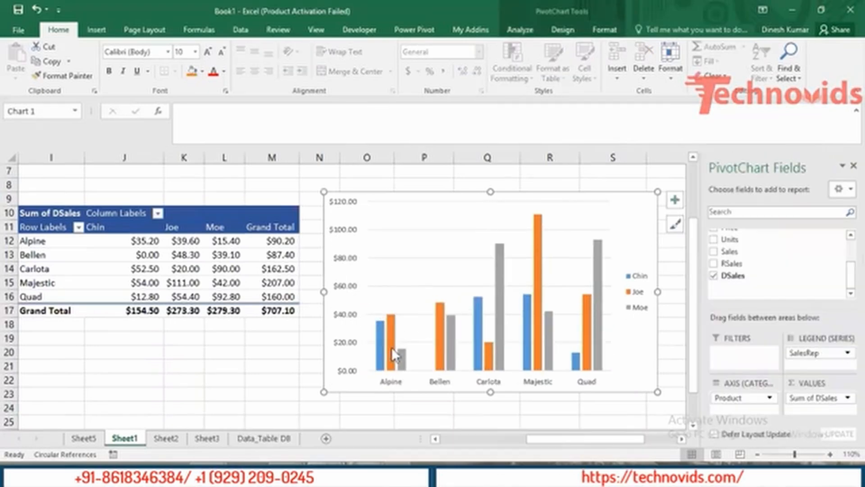
- Add data labels to the PivotChart's columns and delete its vertical value axis
left_click(347, 259)
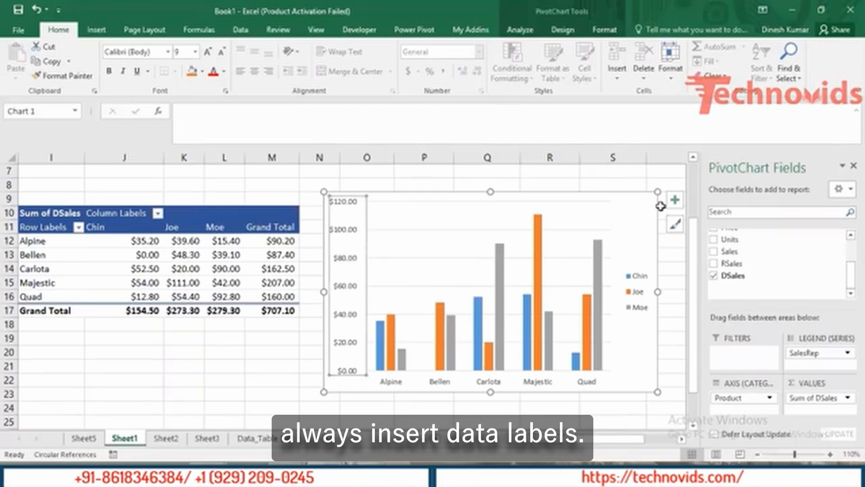
left_click(675, 200)
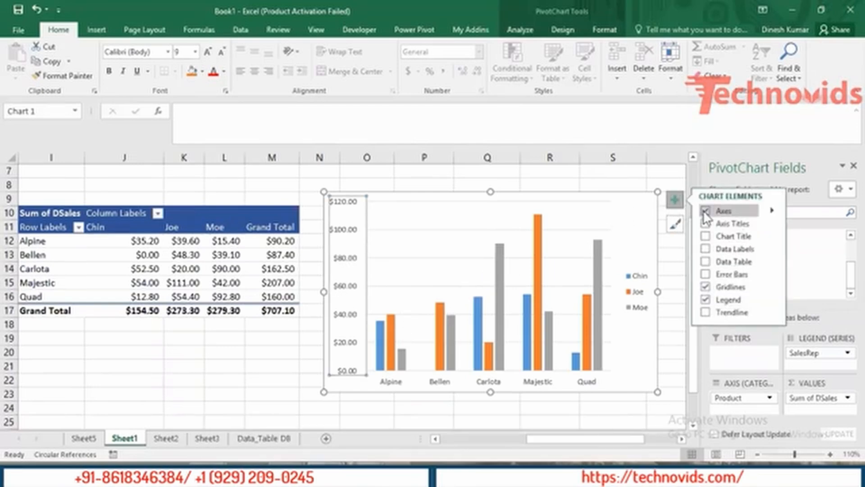
left_click(705, 259)
left_click(706, 256)
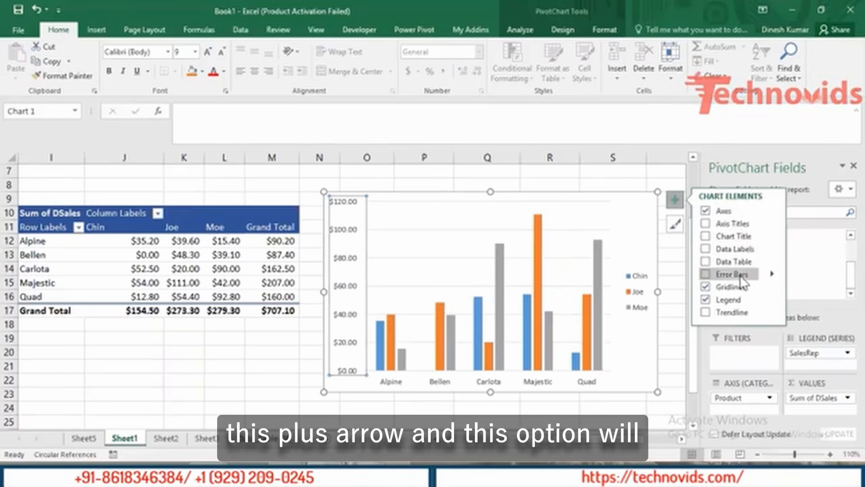
left_click(706, 262)
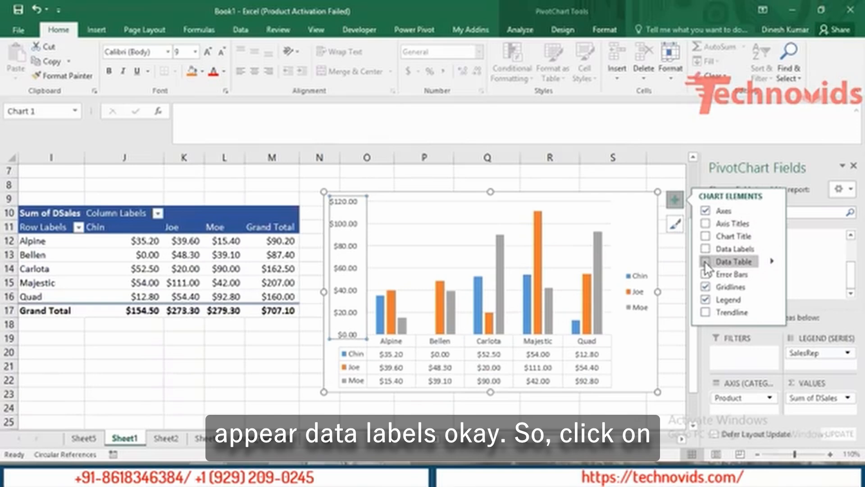
left_click(769, 264)
left_click(772, 263)
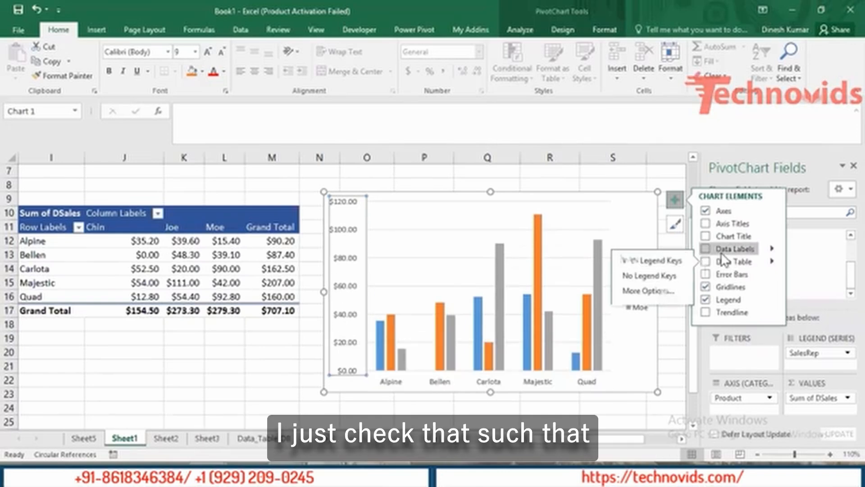
left_click(705, 248)
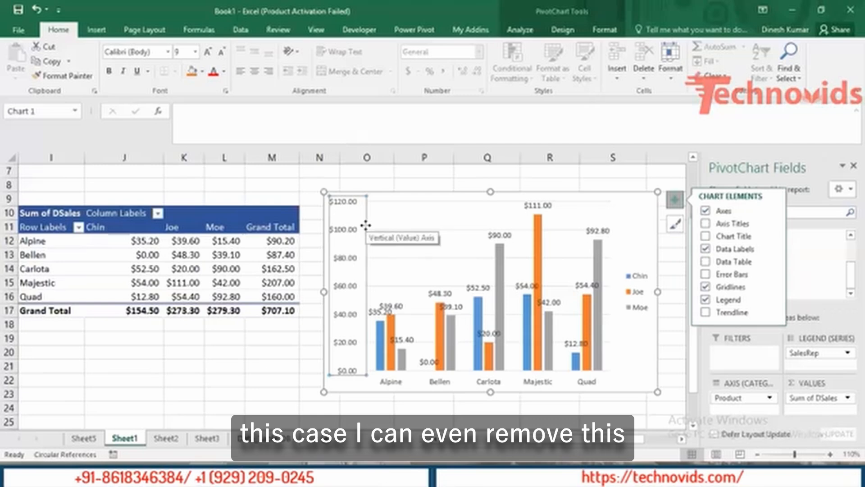
key("Delete")
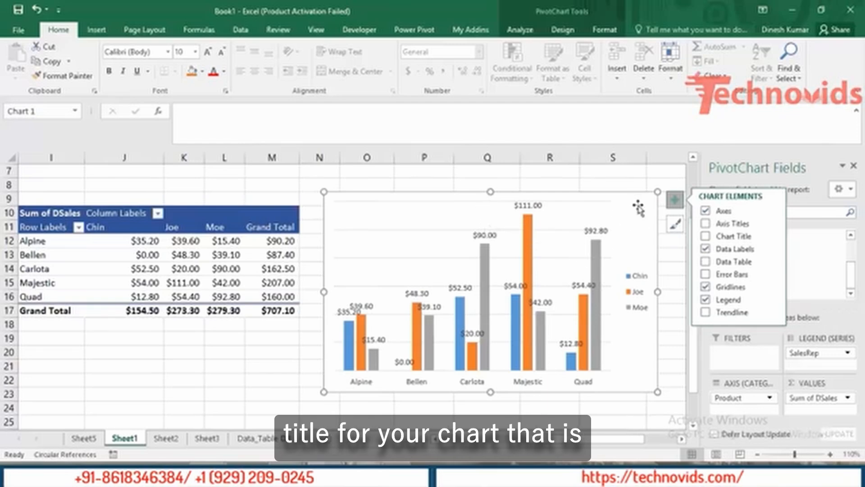
- Add a chart title to the PivotChart and set its text to "Sales Chart"
left_click(705, 236)
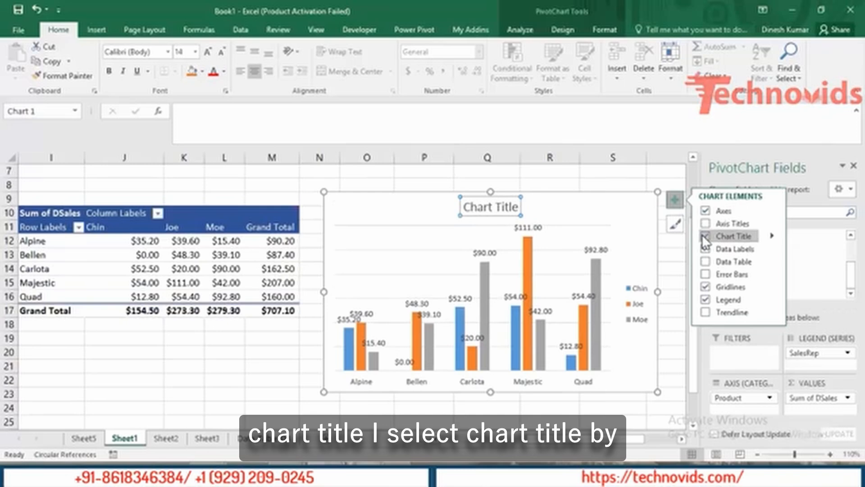
left_click(484, 207)
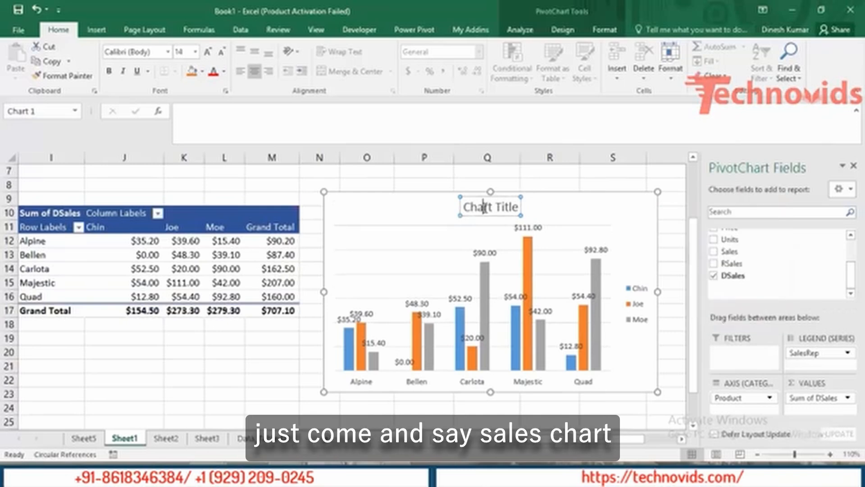
triple_click(484, 207)
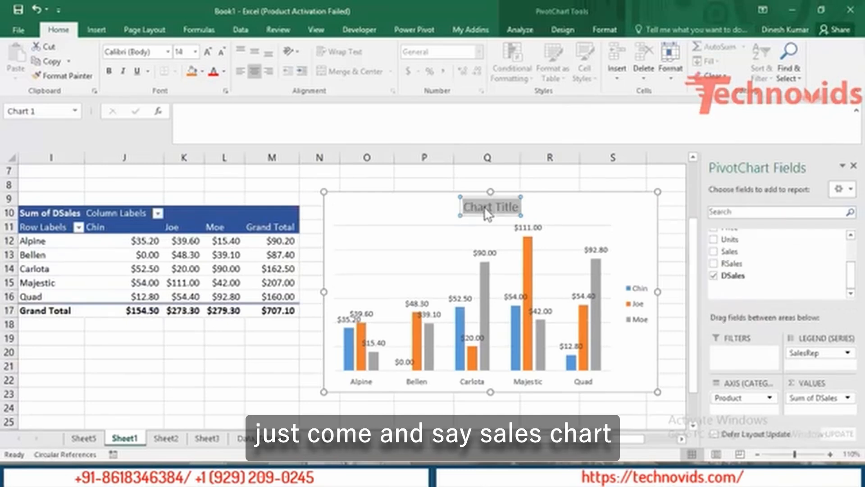
type("S")
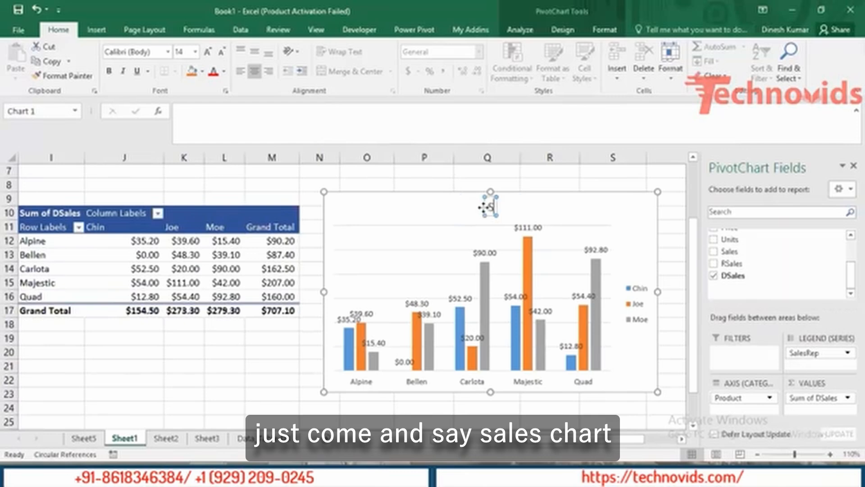
type("ales Chart")
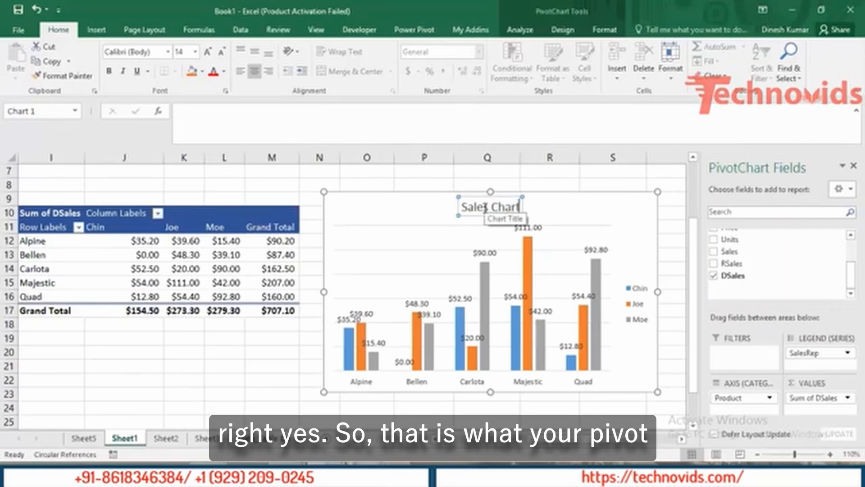
left_click(473, 234)
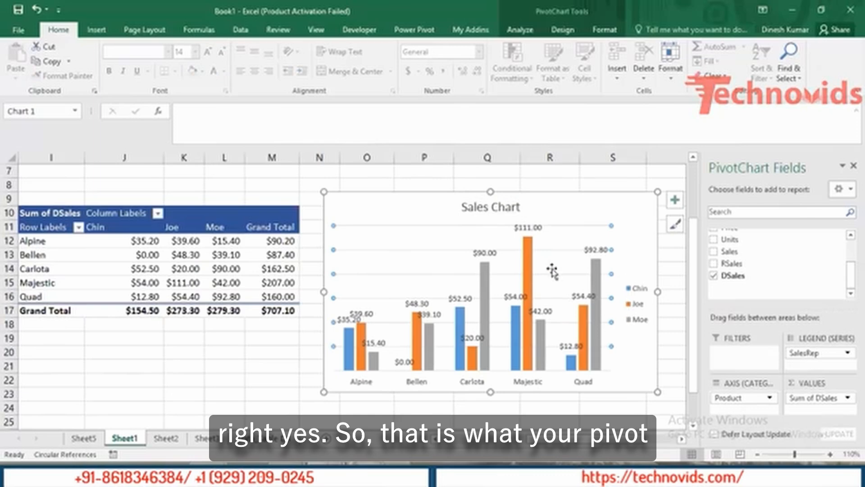
- Try adding InvoiceNo below Product in the DSales pivot table's rows and remove it again
left_click(257, 254)
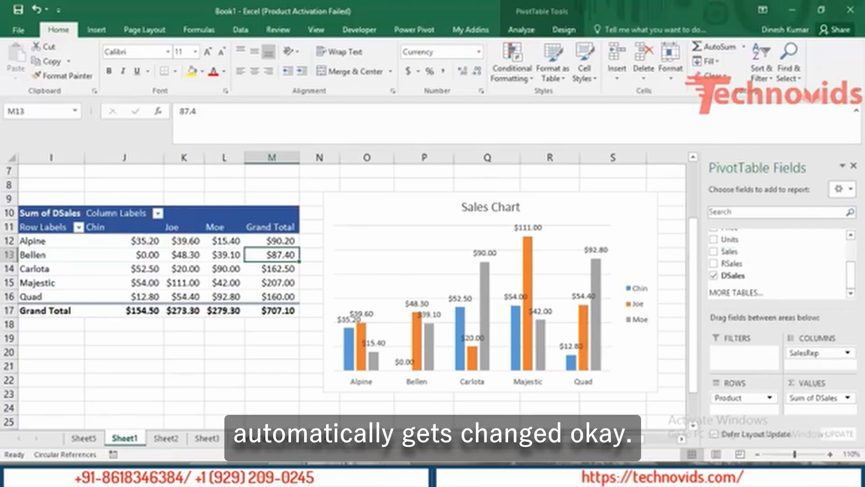
scroll(775, 252, "up", 3)
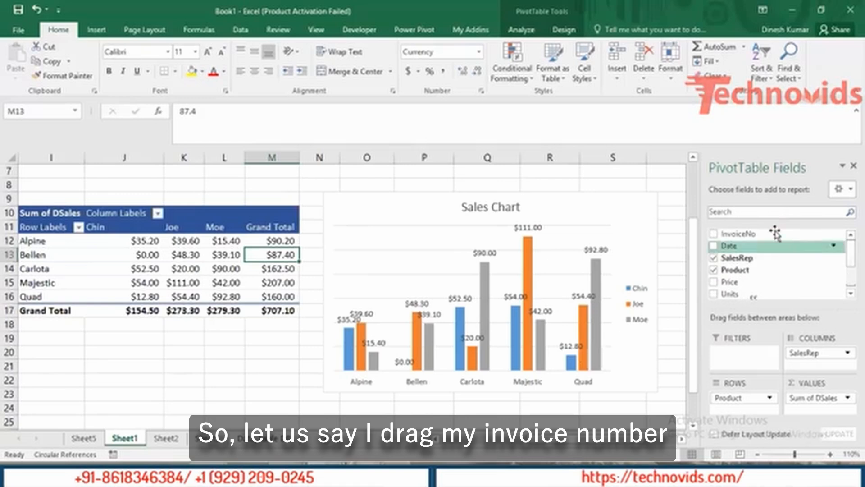
left_click_drag(766, 238, 745, 417)
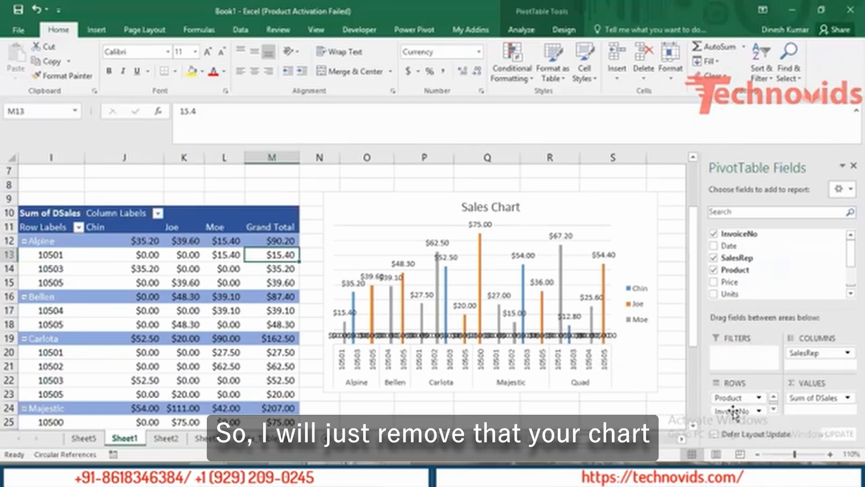
left_click_drag(734, 411, 764, 256)
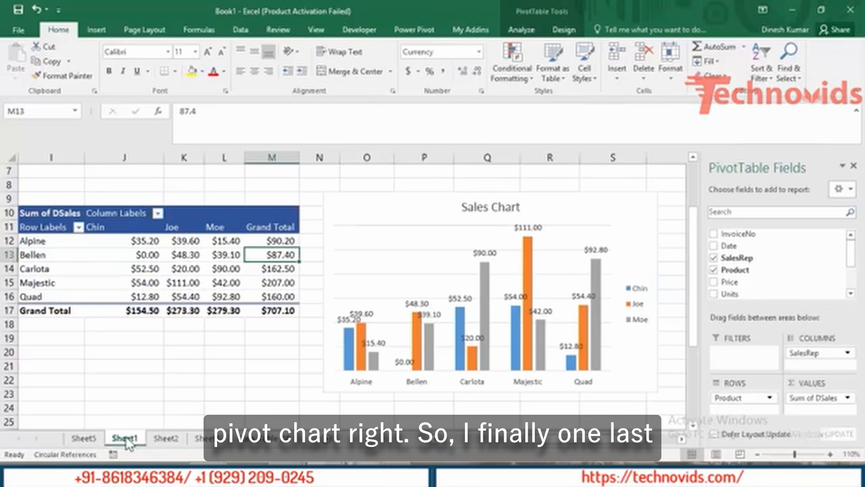
- Create a PivotTable from the invoice data Sheet1!$A$1:$G$19 on a new worksheet
left_click(92, 439)
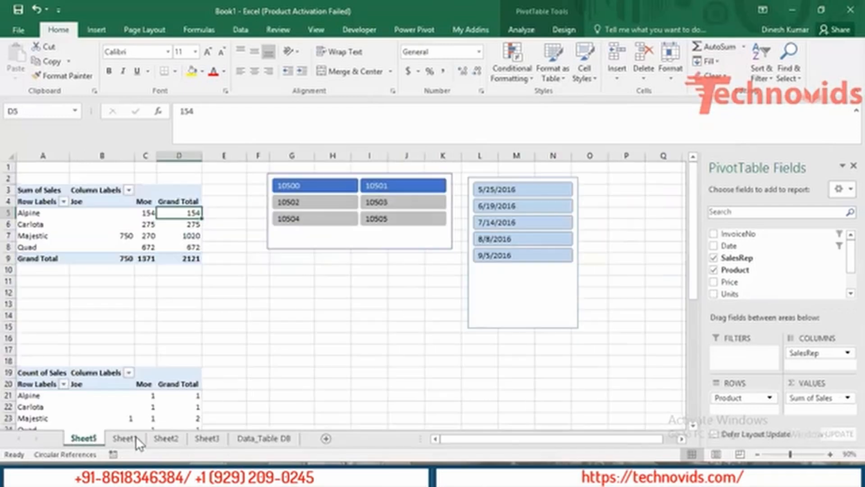
left_click(167, 438)
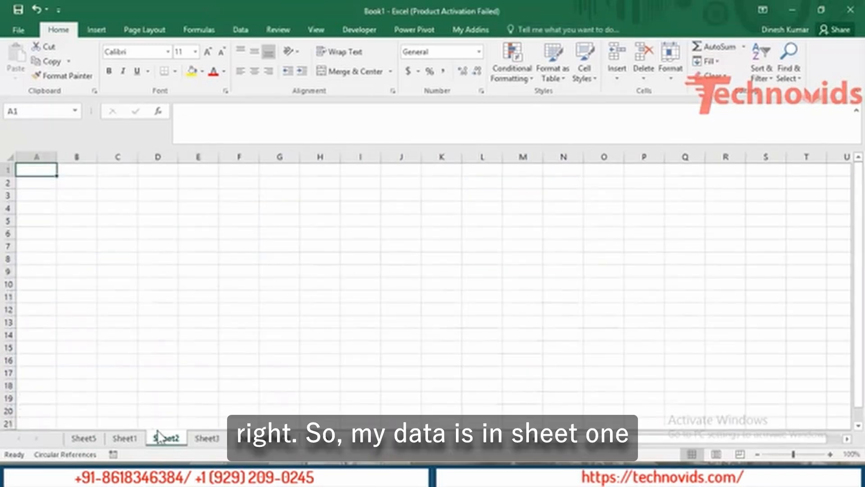
left_click(125, 439)
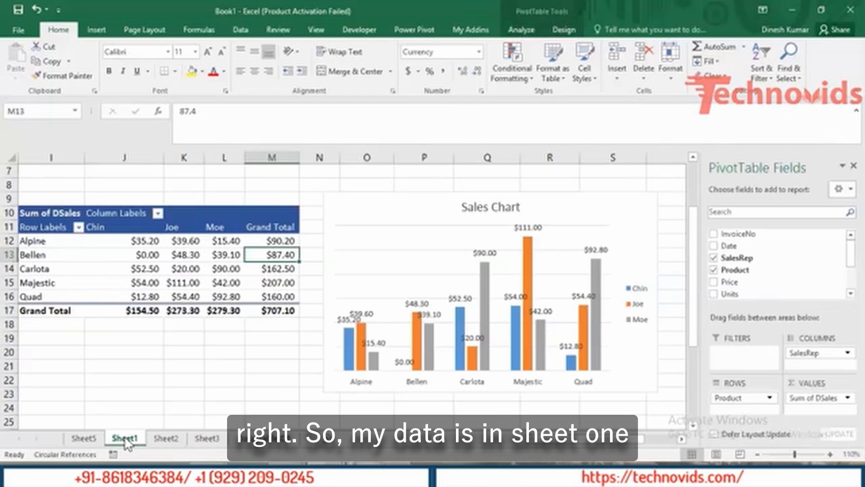
key("ctrl+Home")
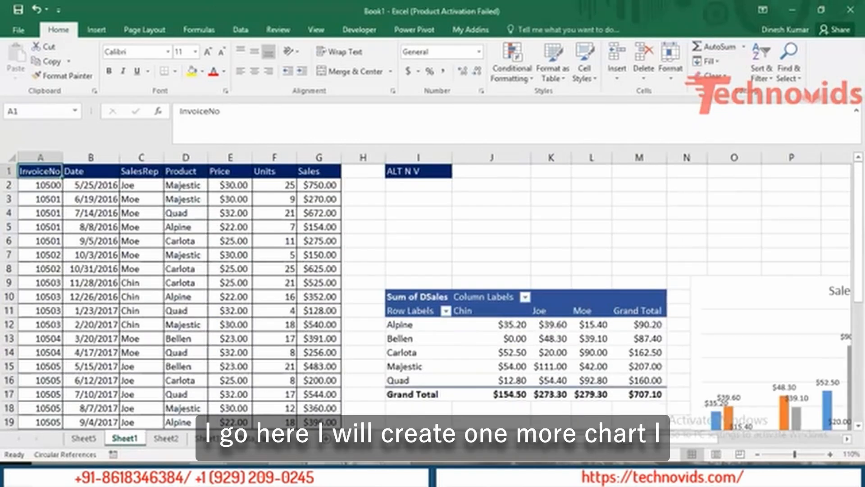
left_click(144, 298)
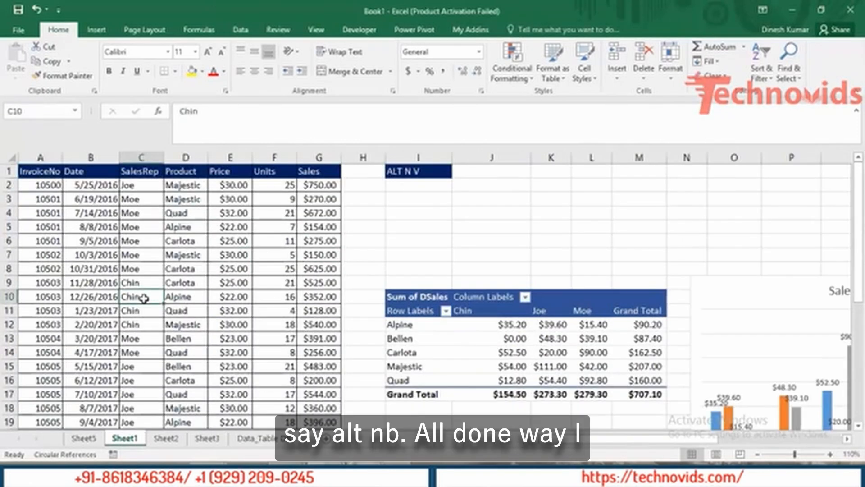
key("alt+n")
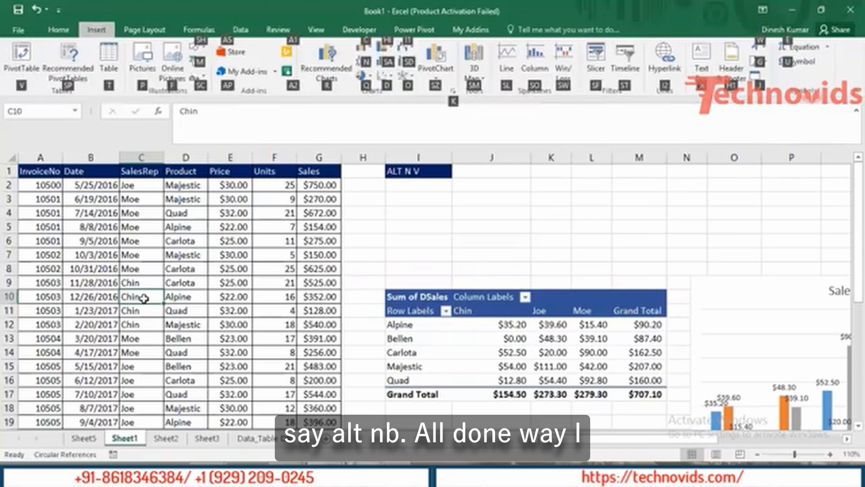
key("v")
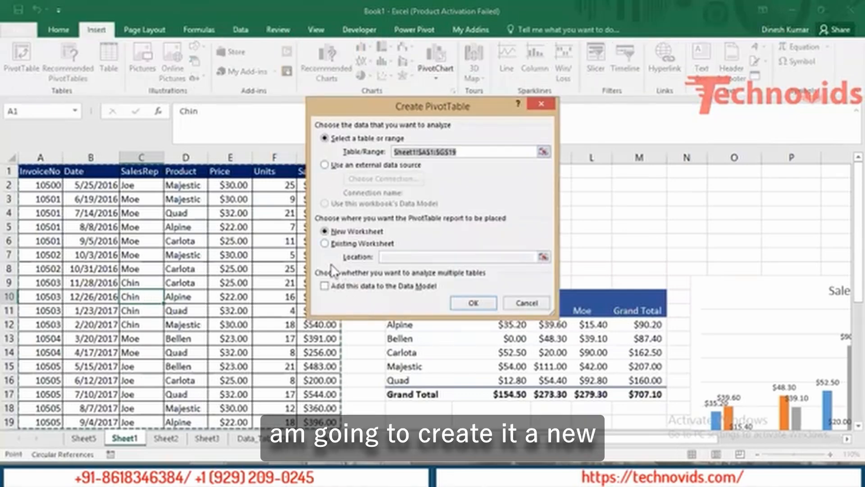
left_click(473, 303)
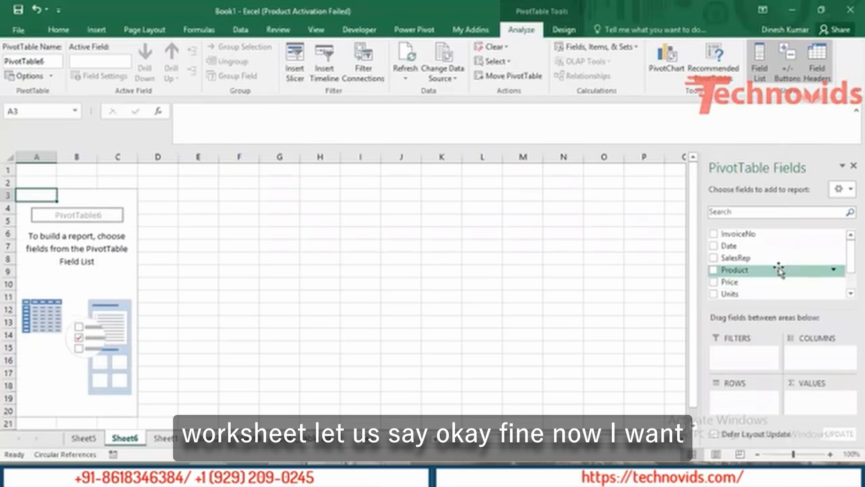
- Place Date in the rows and Sales in the values of the new pivot table
left_click_drag(745, 251, 736, 400)
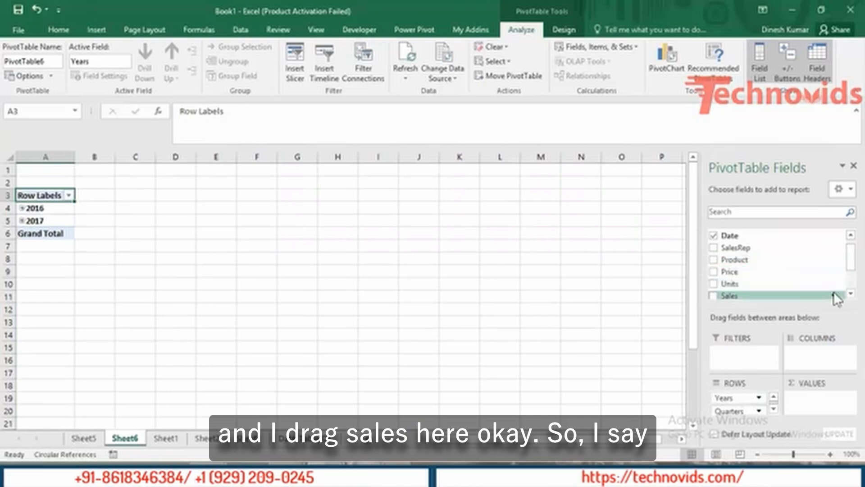
scroll(838, 293, "down", 2)
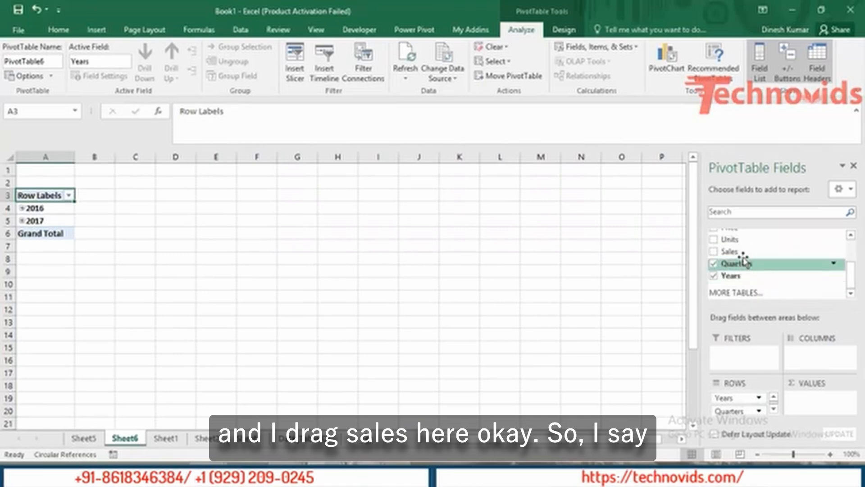
left_click_drag(730, 251, 816, 408)
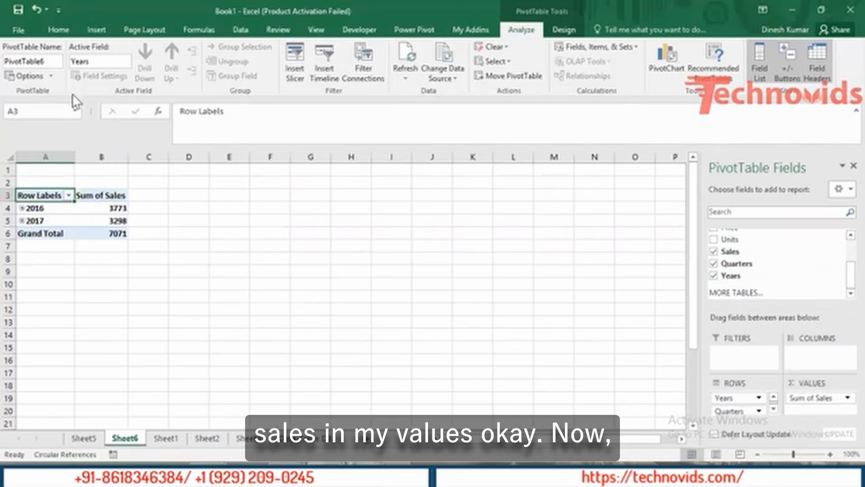
- Ungroup the years and quarters in the row labels to list sales by individual date
right_click(48, 216)
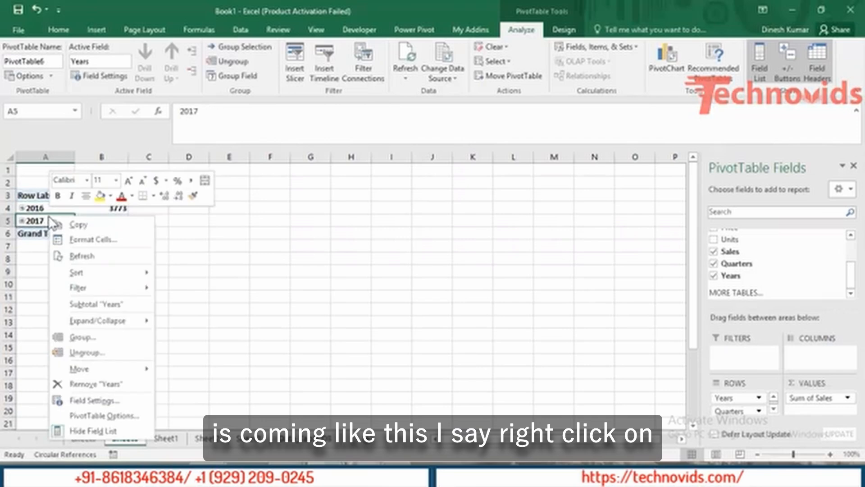
left_click(109, 356)
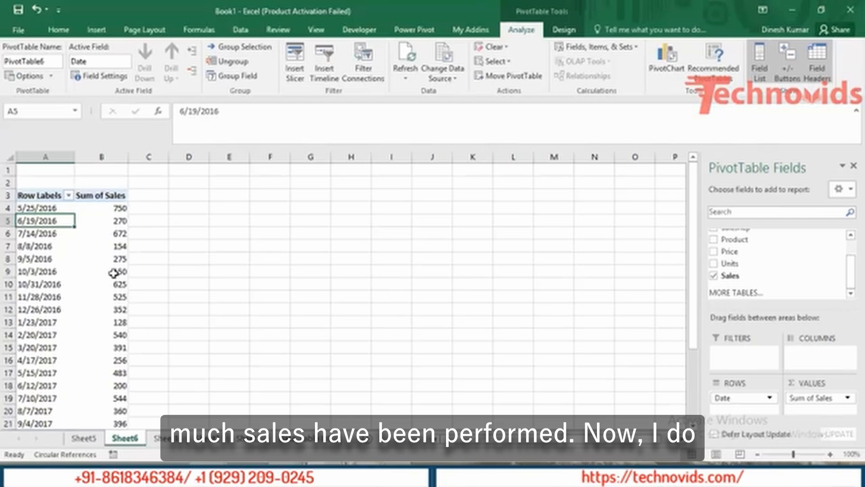
mouse_move(113, 273)
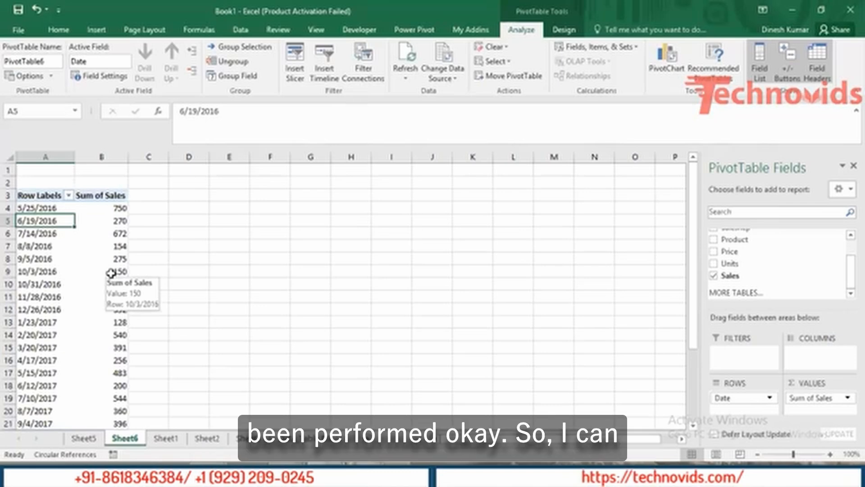
- Group the pivot table's row dates by Months and Years
right_click(39, 235)
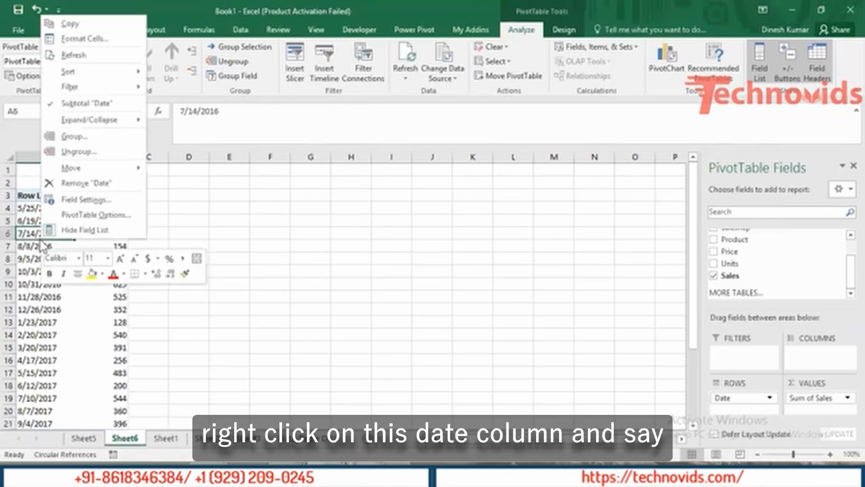
left_click(85, 138)
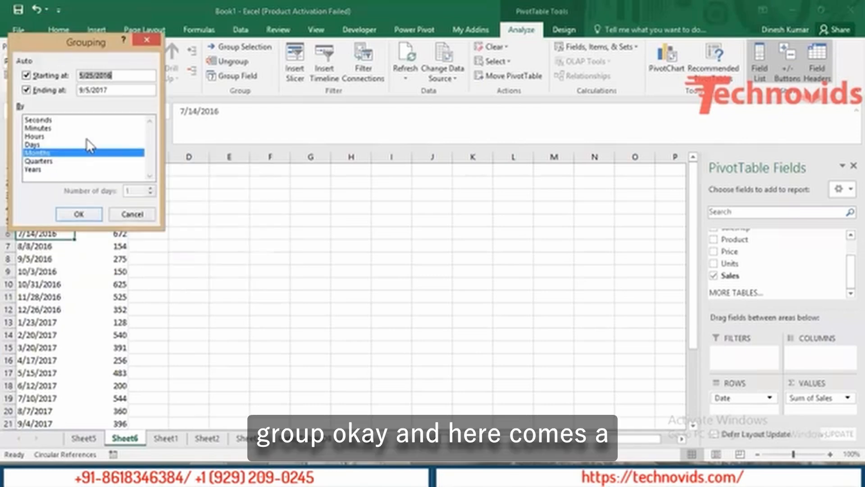
left_click(39, 170, "ctrl")
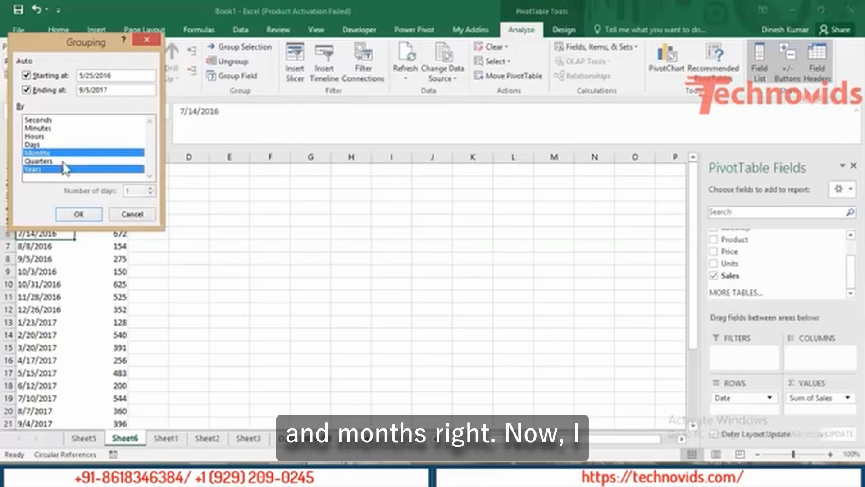
left_click(90, 214)
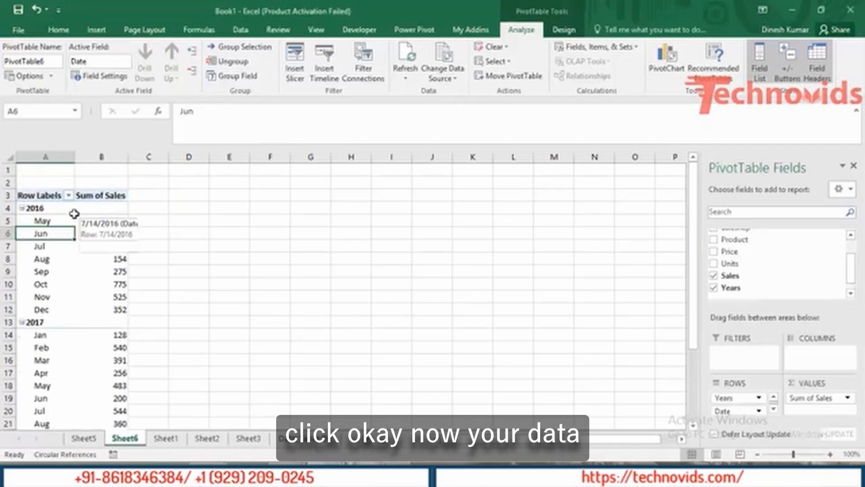
- Look through the monthly sales listed under 2016 and 2017 down to the grand total
left_click(41, 208)
left_click(53, 222)
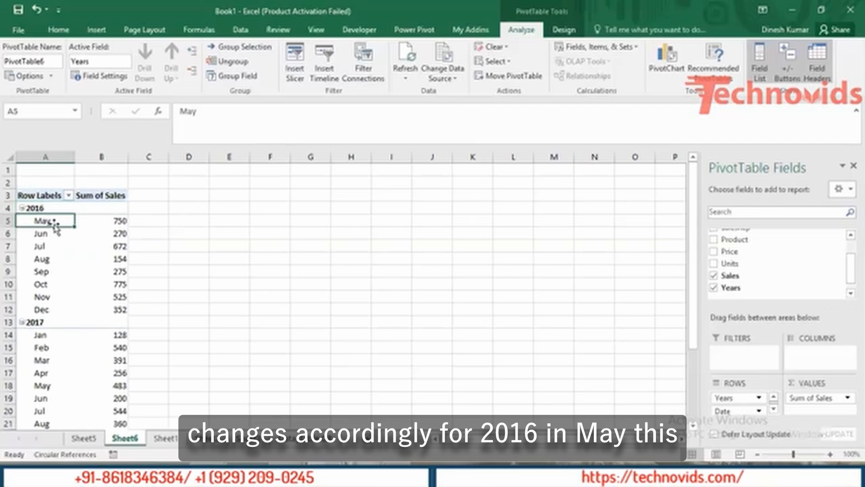
key("Right")
key("Down")
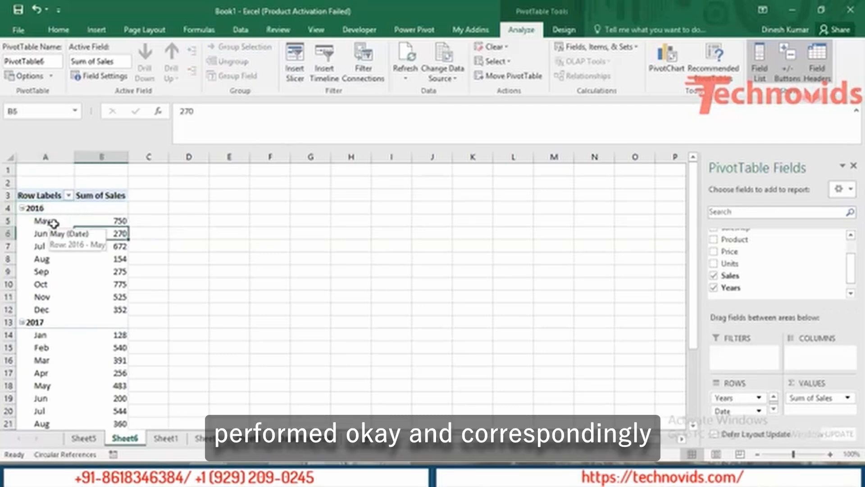
key("Left")
key("Down")
key("Down")
key("Down")
key("Down")
key("Down")
key("Right")
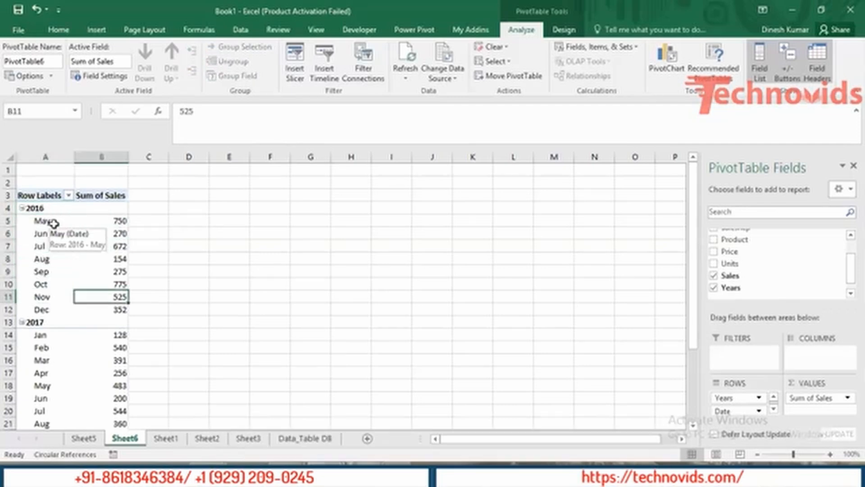
key("Left")
key("Down")
key("Up")
key("Up")
key("Right")
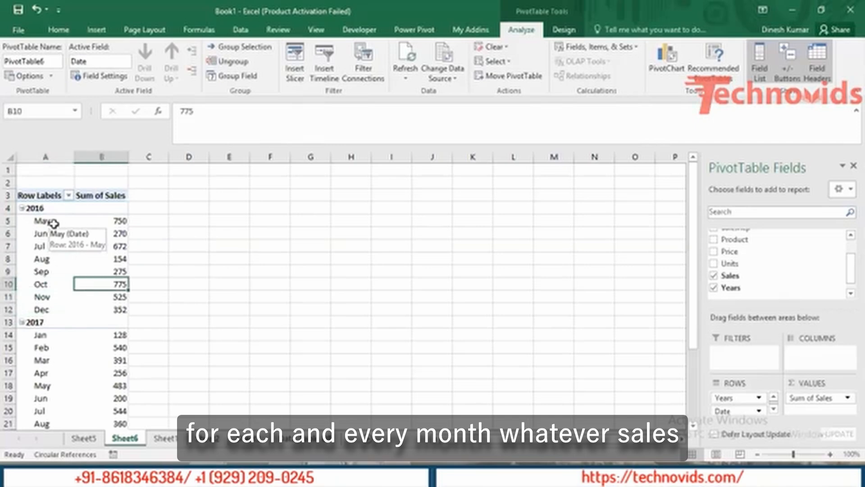
key("Down")
key("Left")
key("Down")
key("Down")
key("Down")
key("Right")
key("Down")
key("Down")
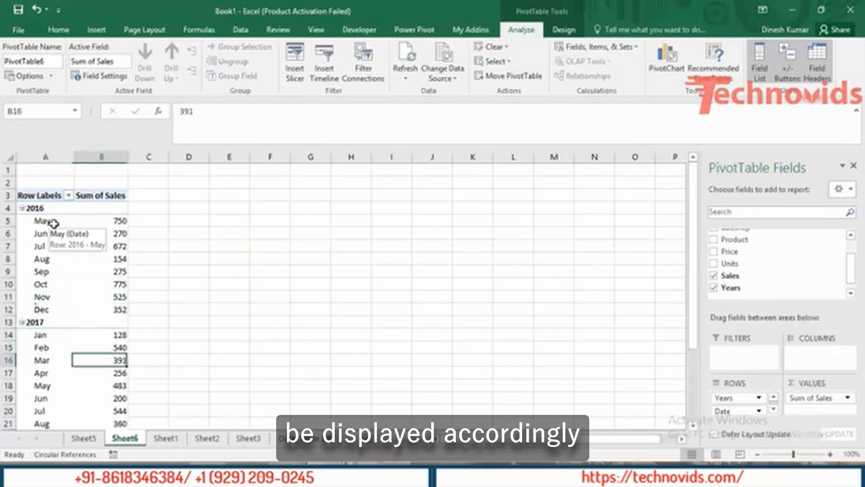
key("Down")
key("Down")
key("Left")
key("Down")
key("Down")
key("Down")
key("Down")
key("Down")
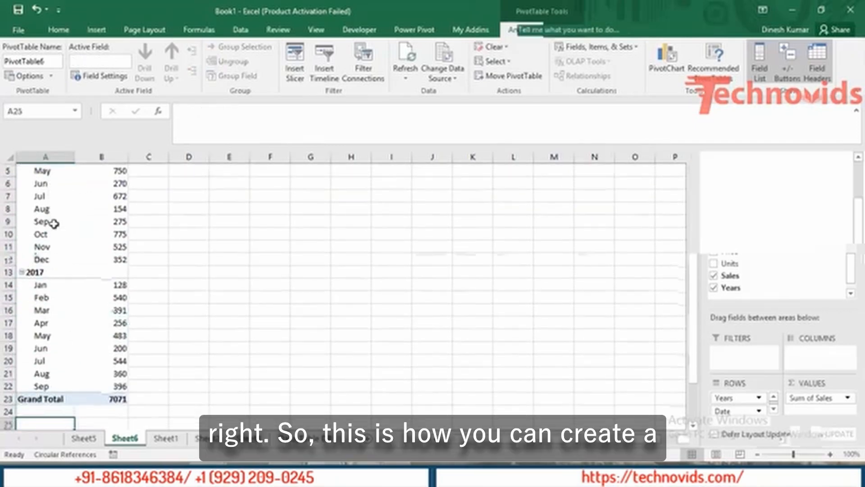
key("Down")
key("Up")
key("Up")
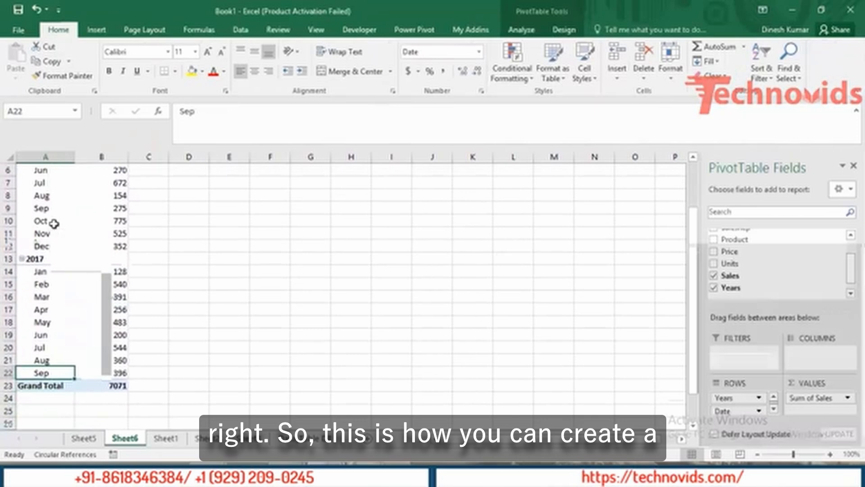
key("Page_Up")
key("Right")
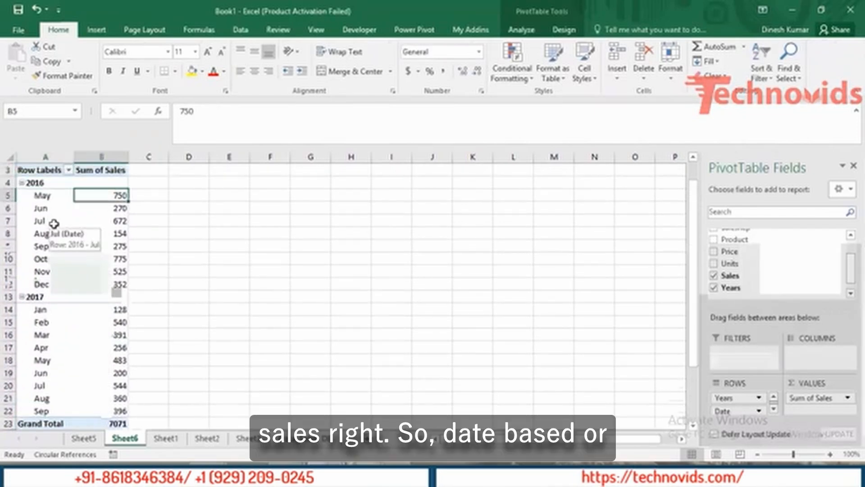
key("Left")
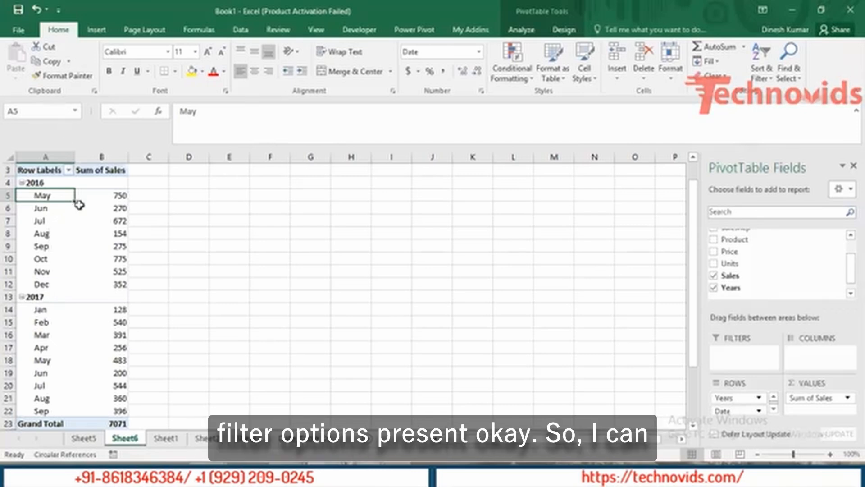
left_click(69, 169)
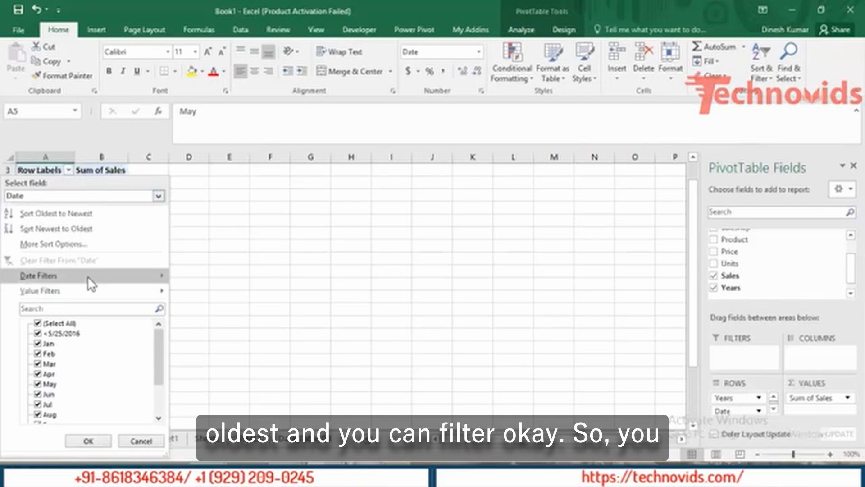
mouse_move(88, 275)
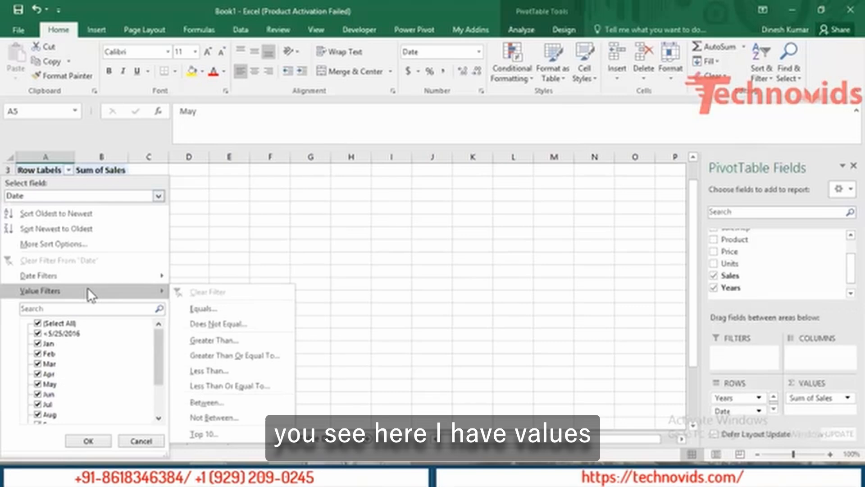
key("Escape")
key("Escape")
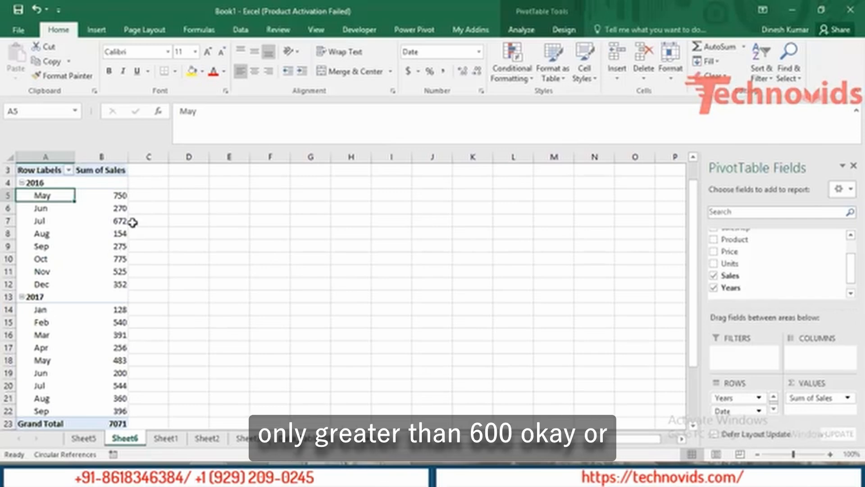
- Try a value filter on Date keeping months with Sum of Sales greater than or equal to 600, and clear it again
left_click(69, 170)
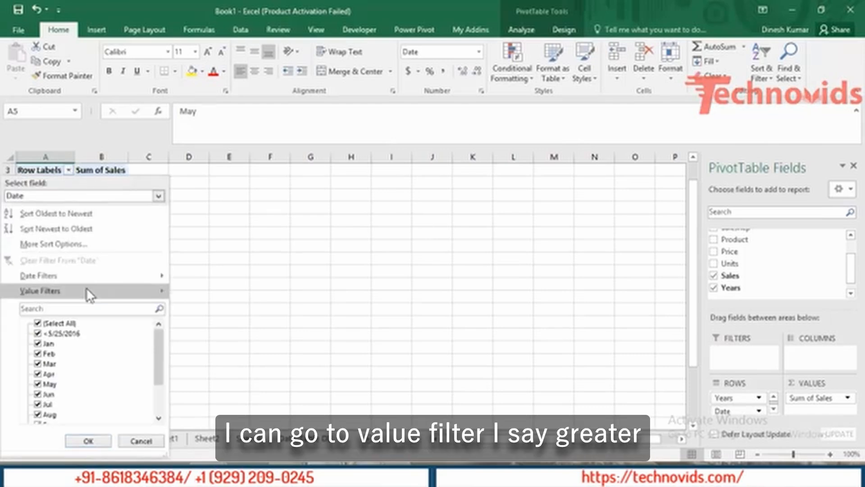
mouse_move(129, 298)
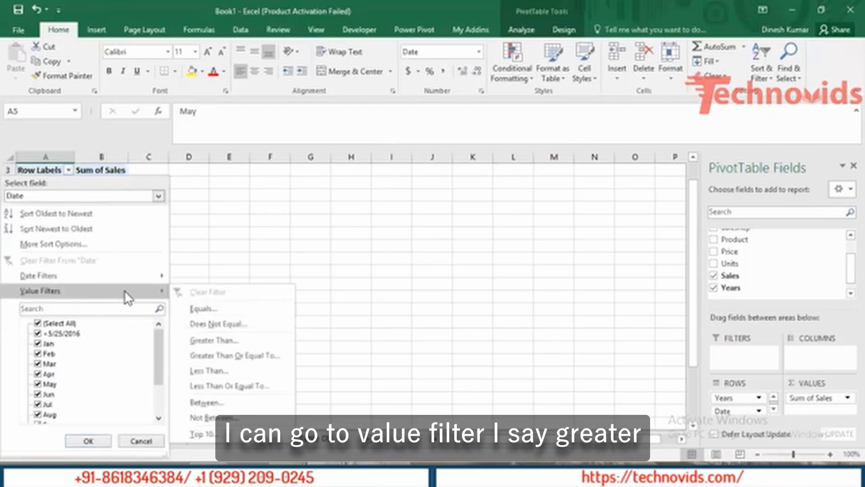
left_click(217, 355)
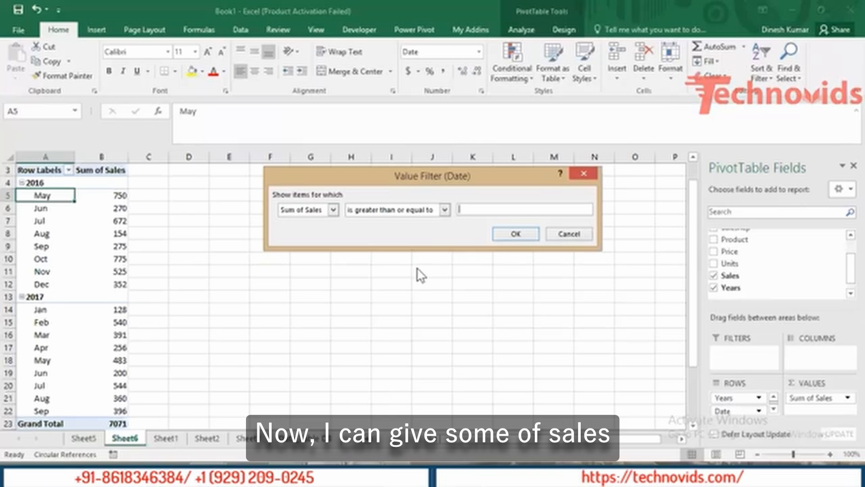
type("600")
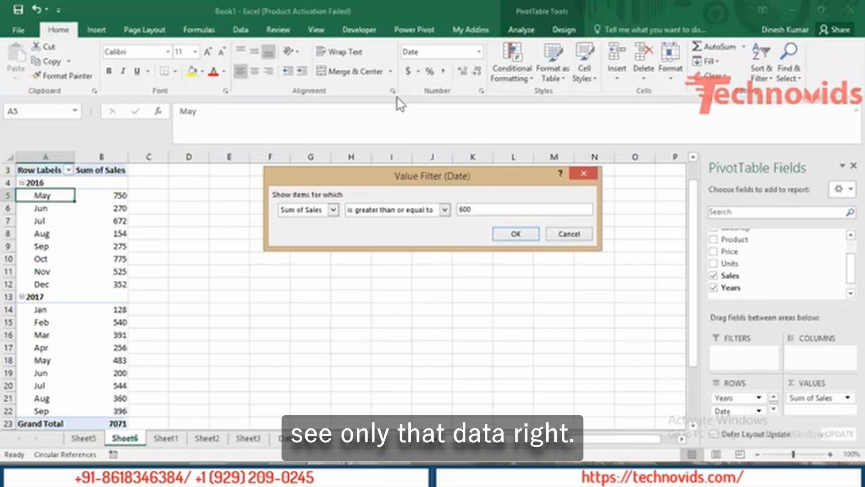
left_click(517, 233)
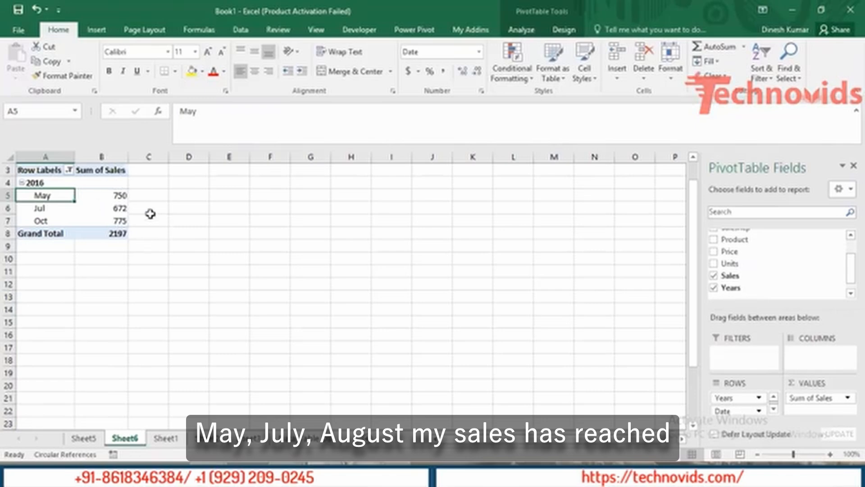
mouse_move(106, 208)
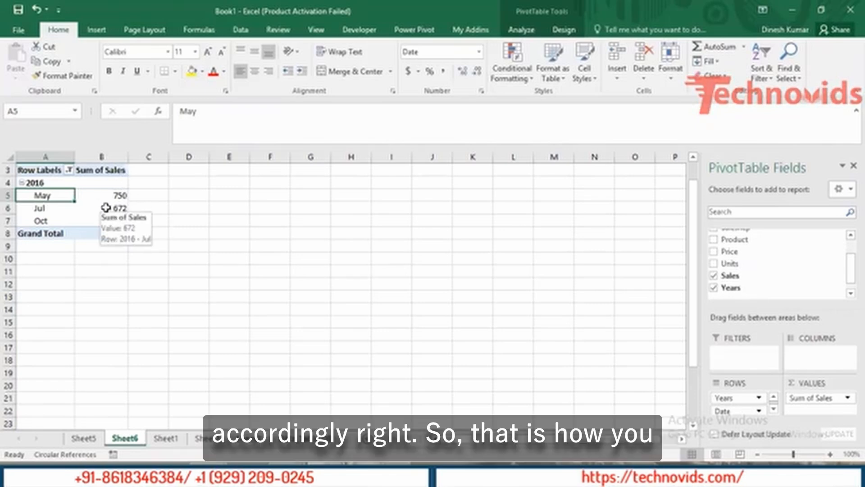
left_click(69, 170)
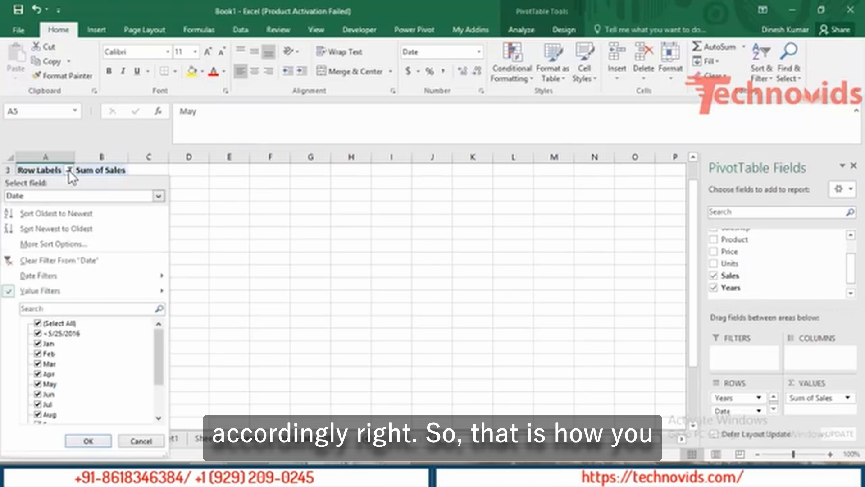
left_click(67, 261)
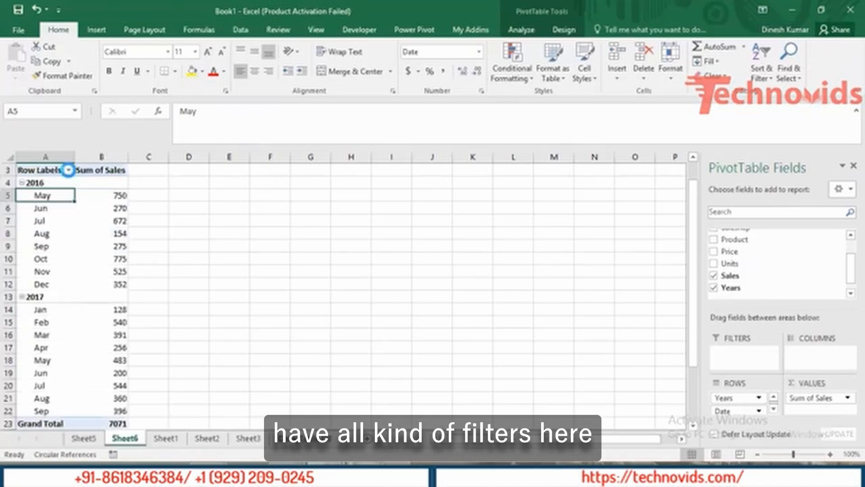
left_click(69, 170)
mouse_move(107, 293)
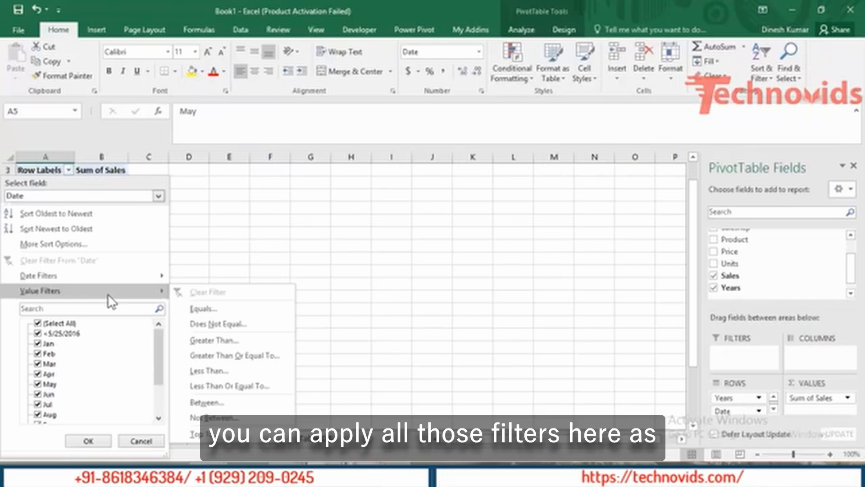
mouse_move(127, 283)
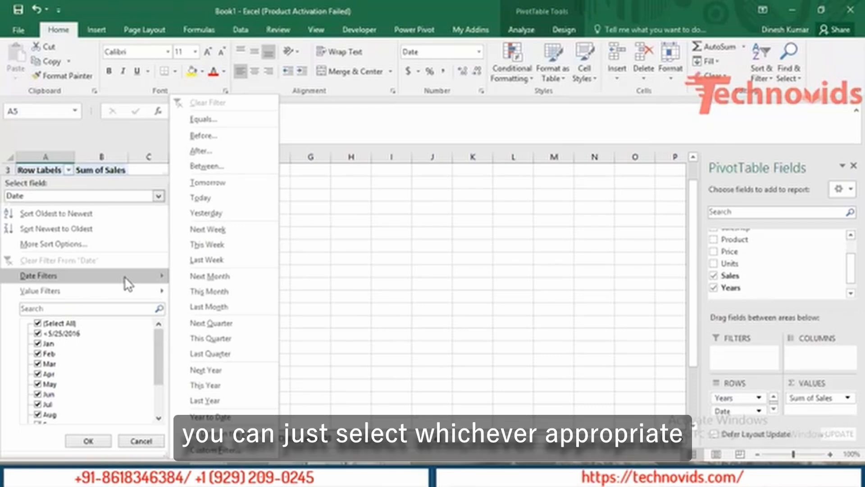
key("Escape")
key("Escape")
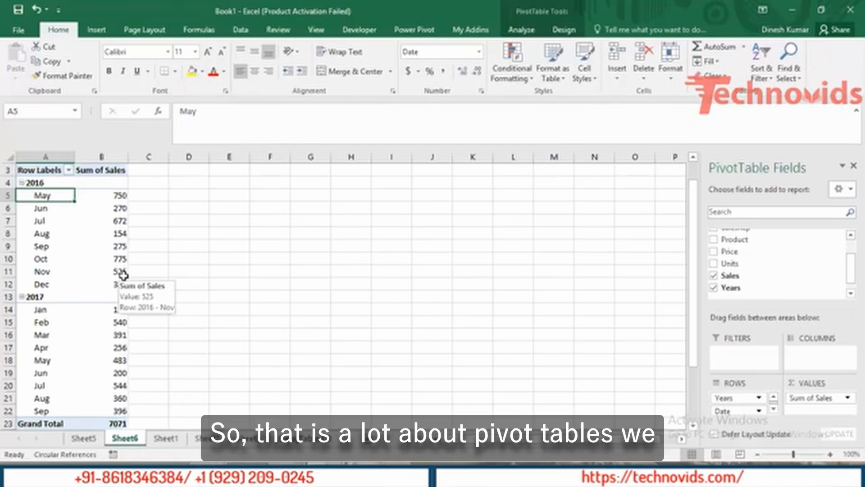
left_click(120, 208)
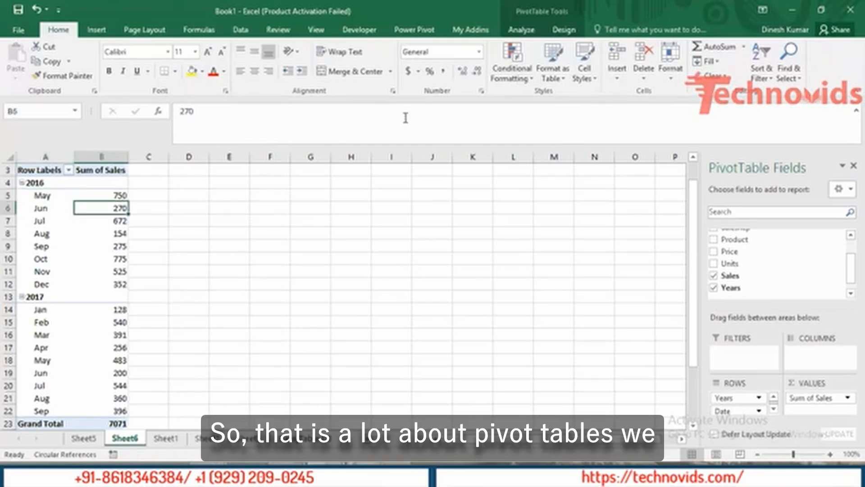
left_click(529, 30)
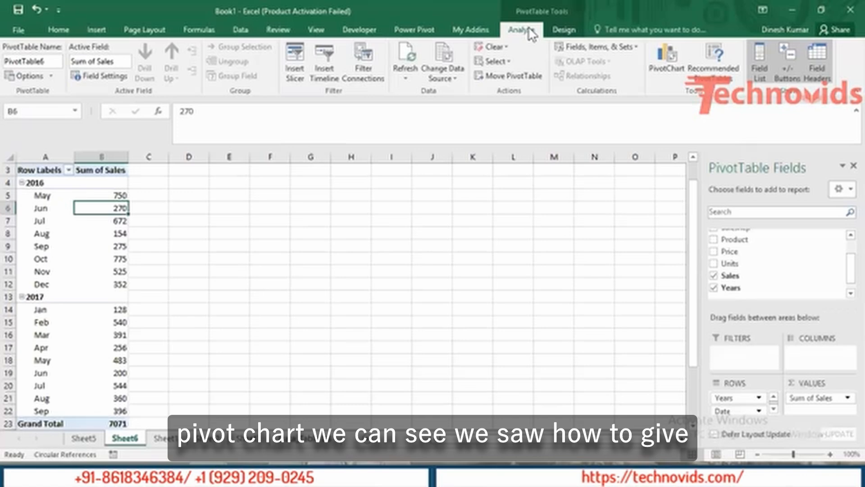
left_click(565, 32)
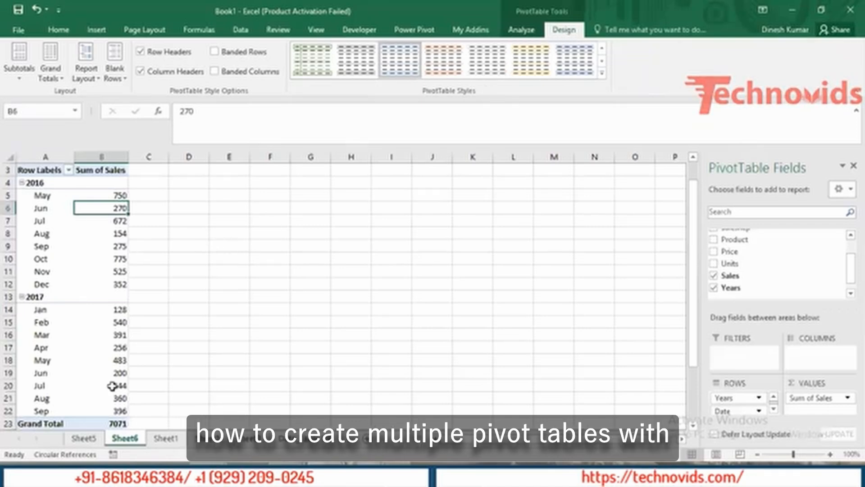
- Go back to Sheet5 to view its sales pivot tables and slicers
left_click(88, 439)
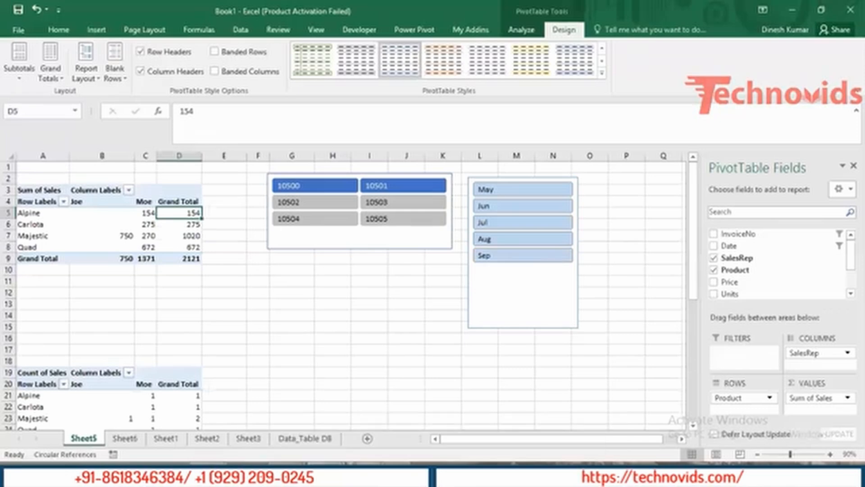
left_click(847, 397)
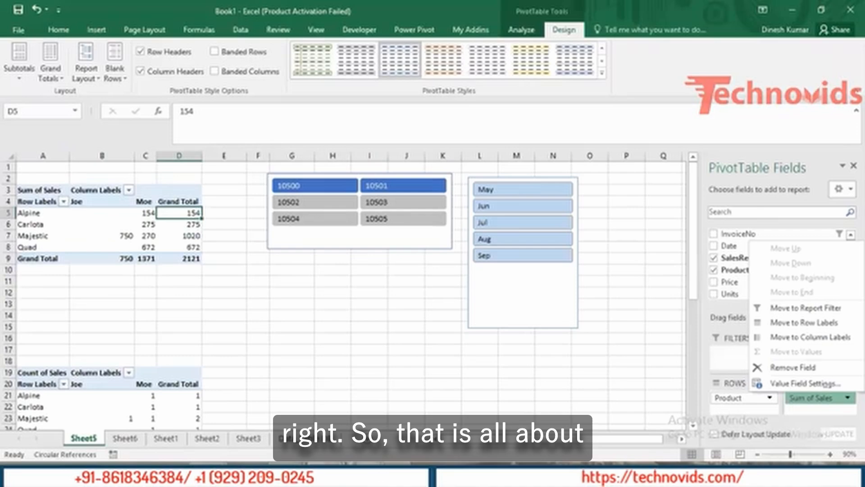
key("Escape")
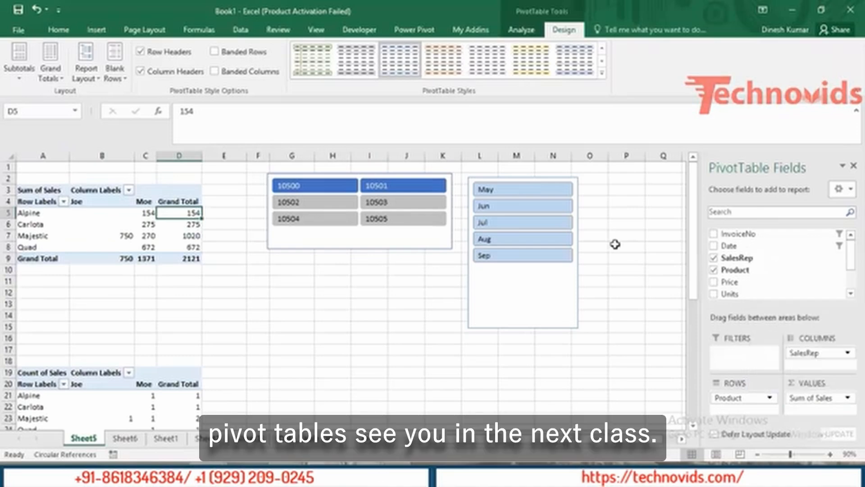